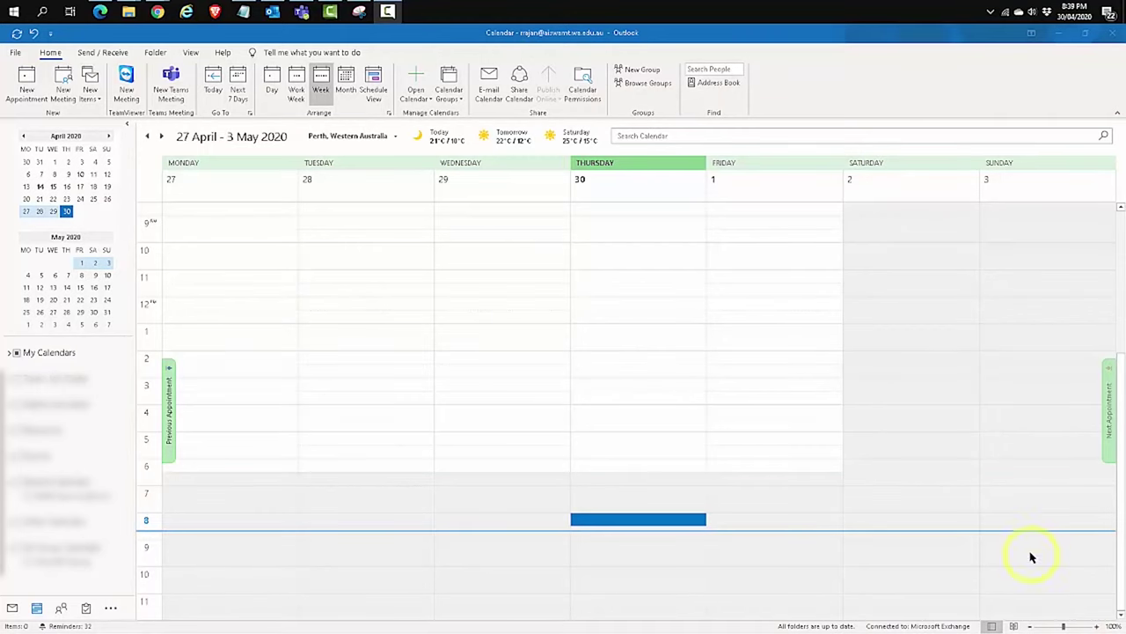
left_click(39, 608)
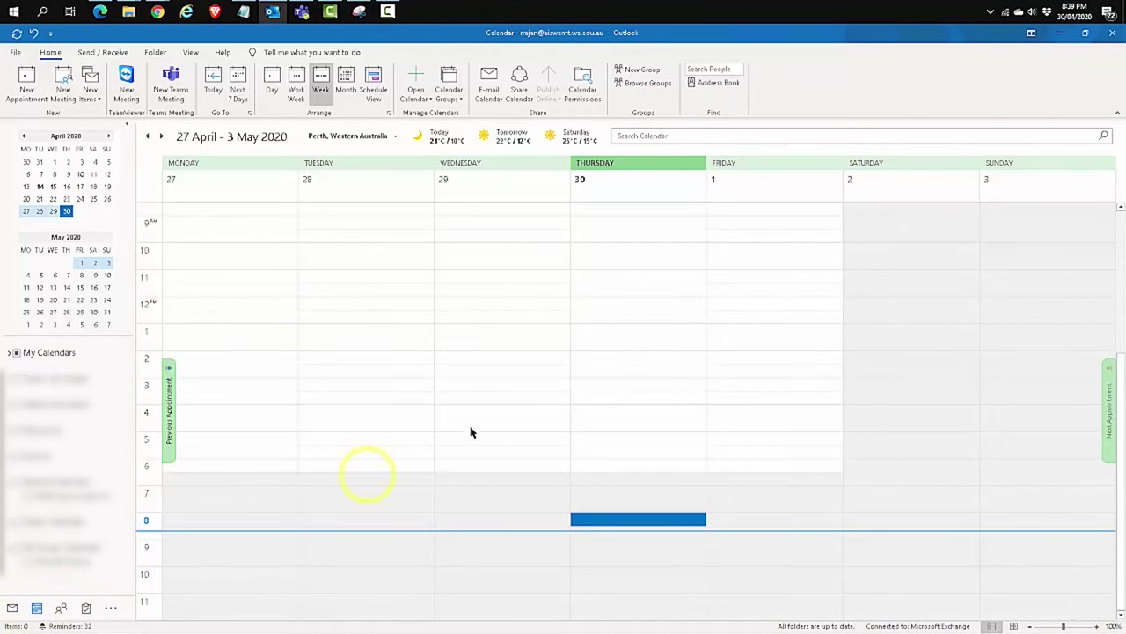
Start a new Teams meeting titled 'Teams-outlook- adhoc'
left_click(172, 89)
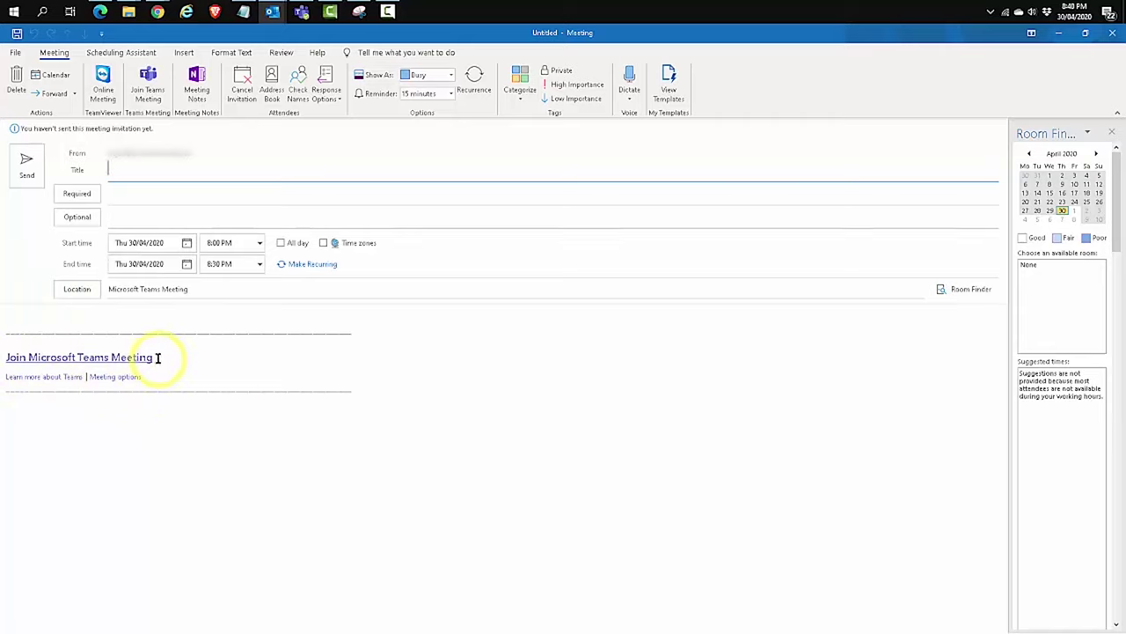
left_click(128, 171)
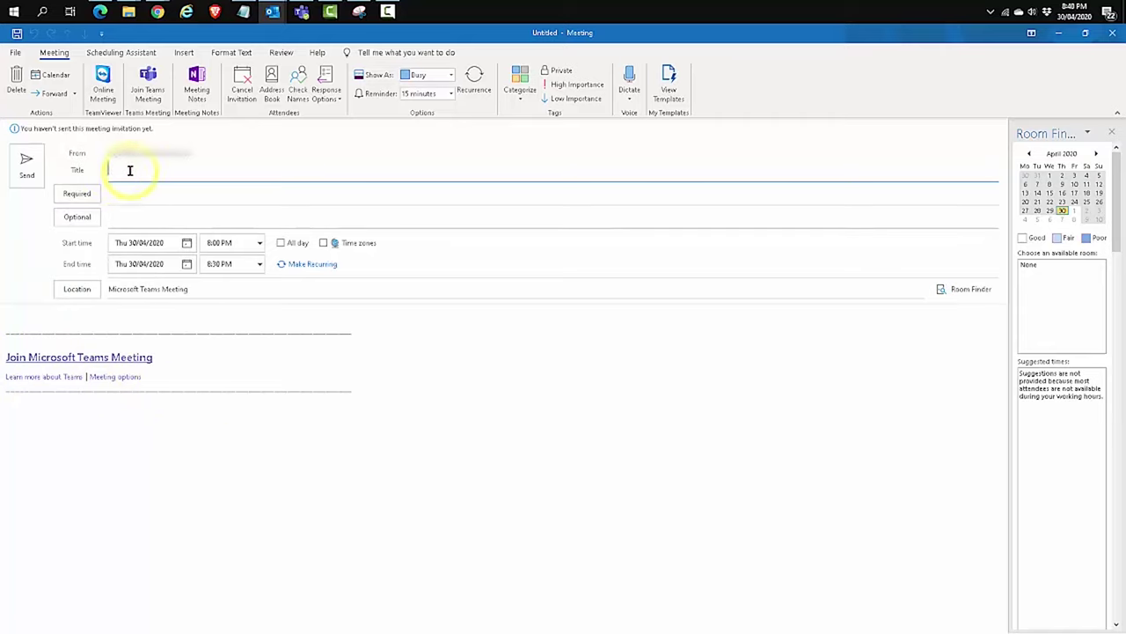
type("Teams-outlook- adhoc")
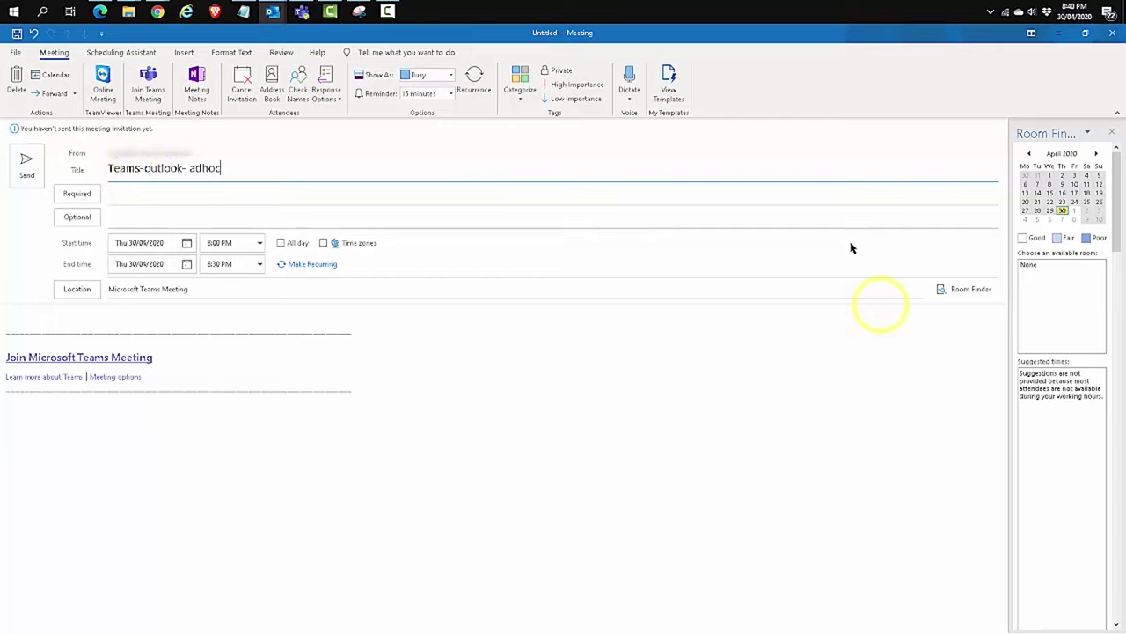
Add the external guest as a required attendee and set the start time to 9:00 PM
left_click(400, 192)
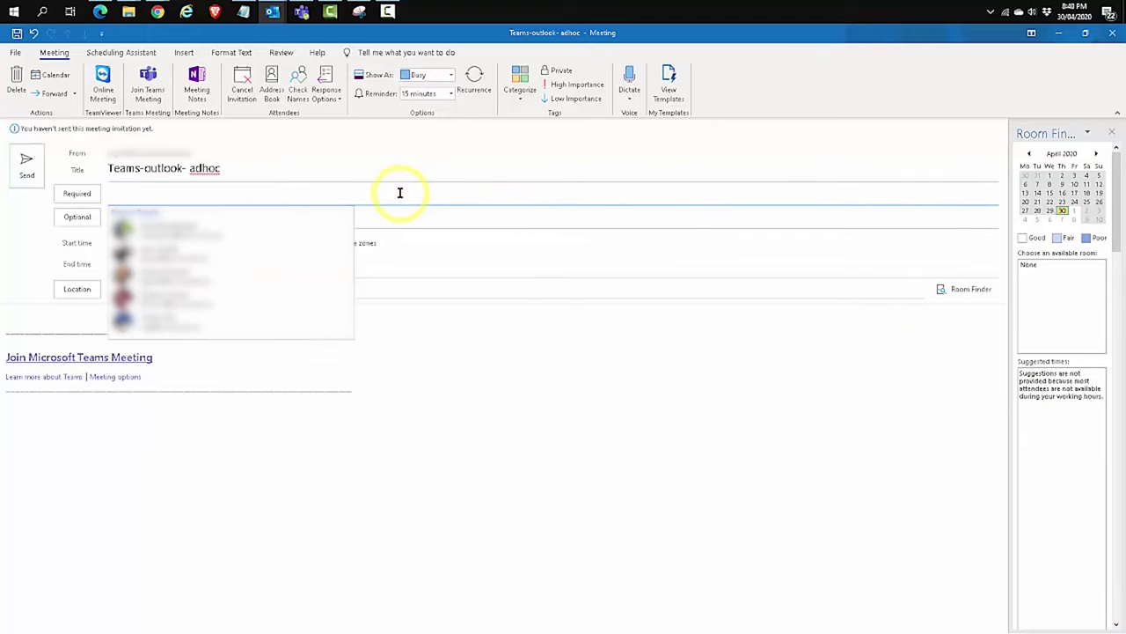
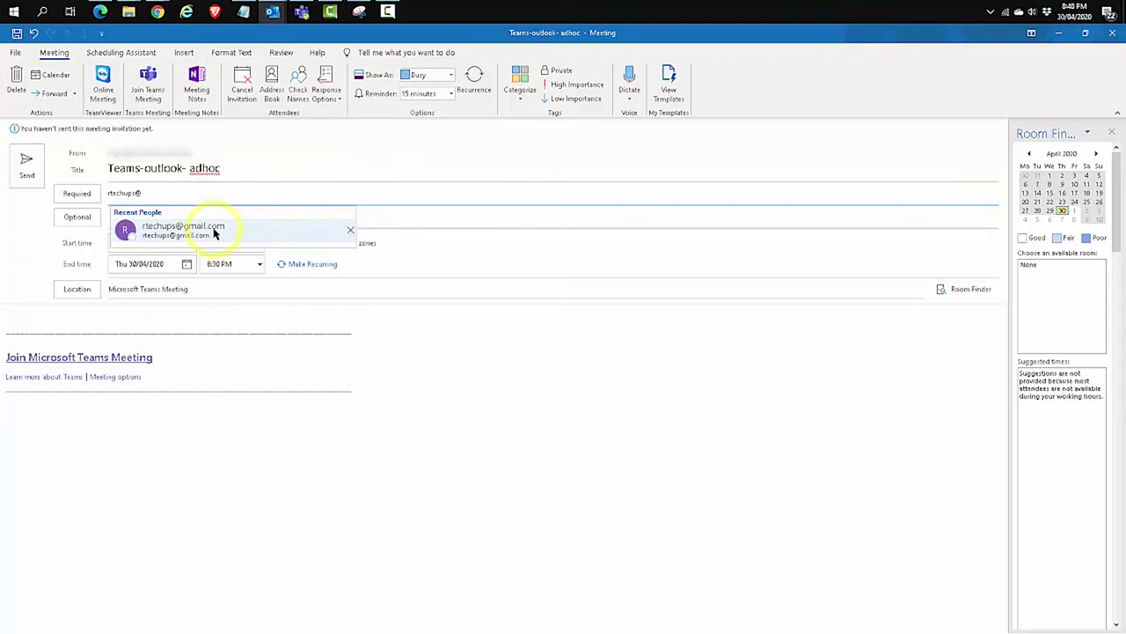
left_click(214, 226)
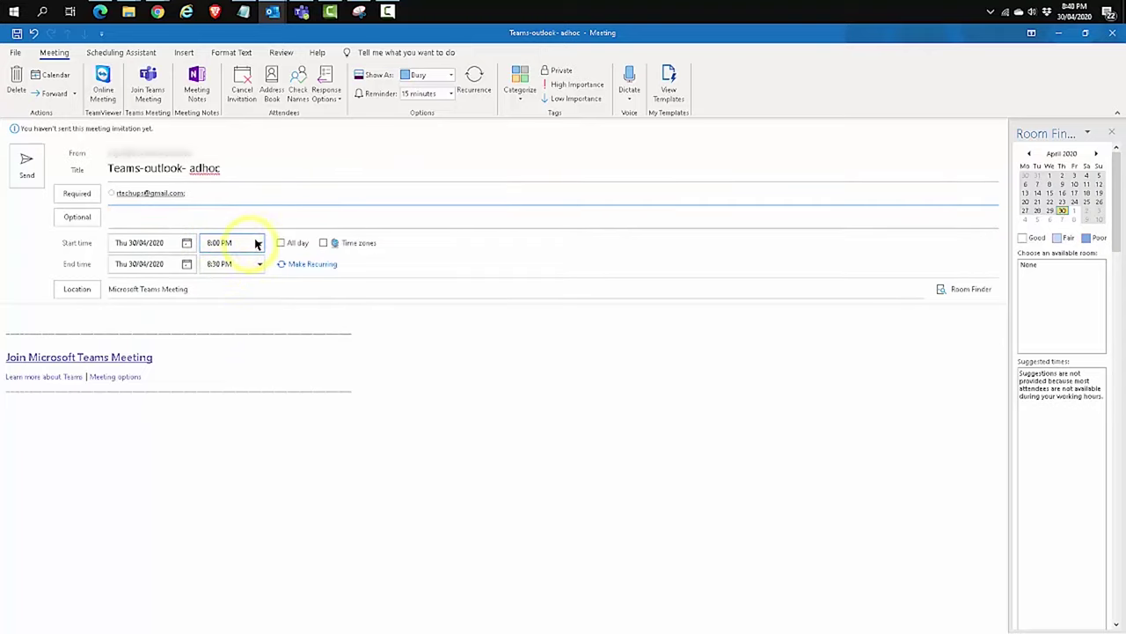
left_click(259, 243)
left_click(233, 278)
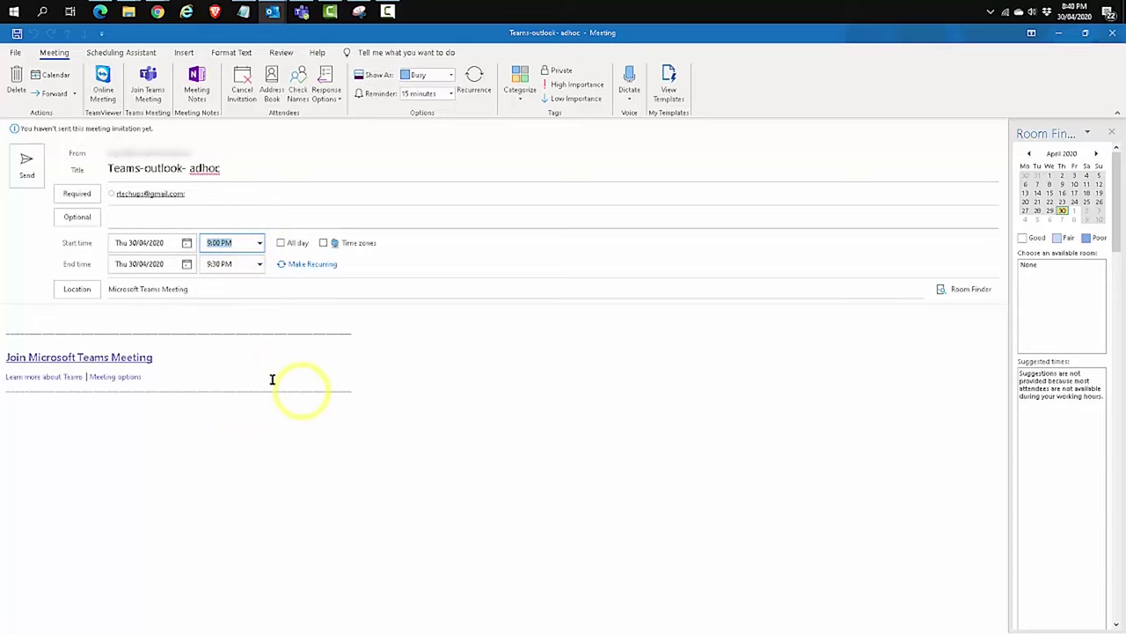
Send the invitation, reopen the meeting, and open its Meeting options link in the browser
left_click(35, 177)
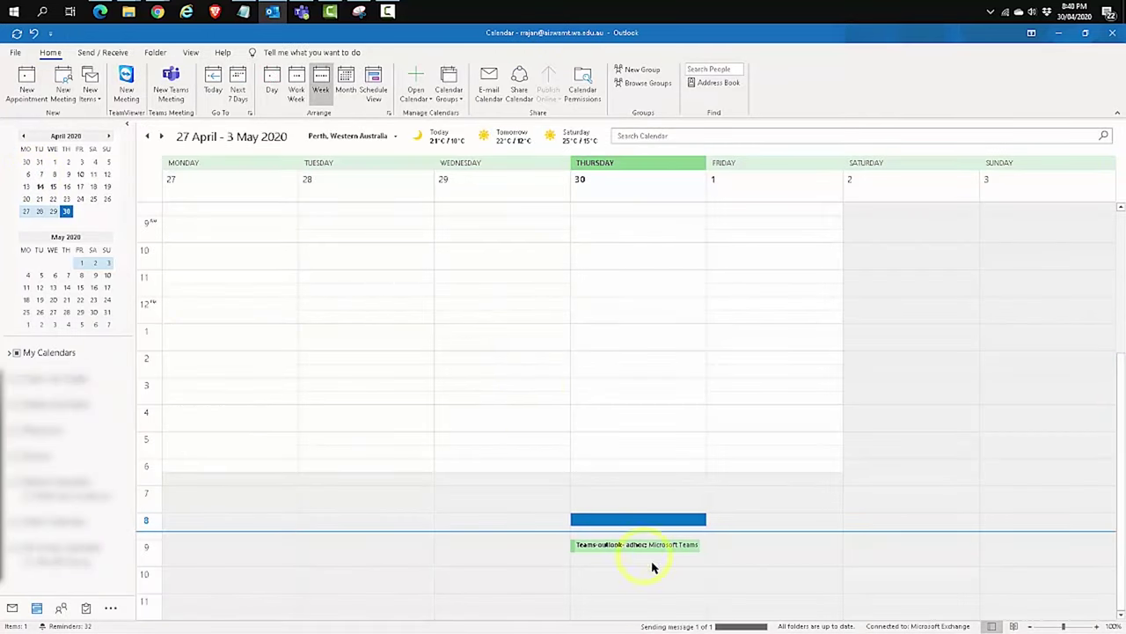
mouse_move(639, 550)
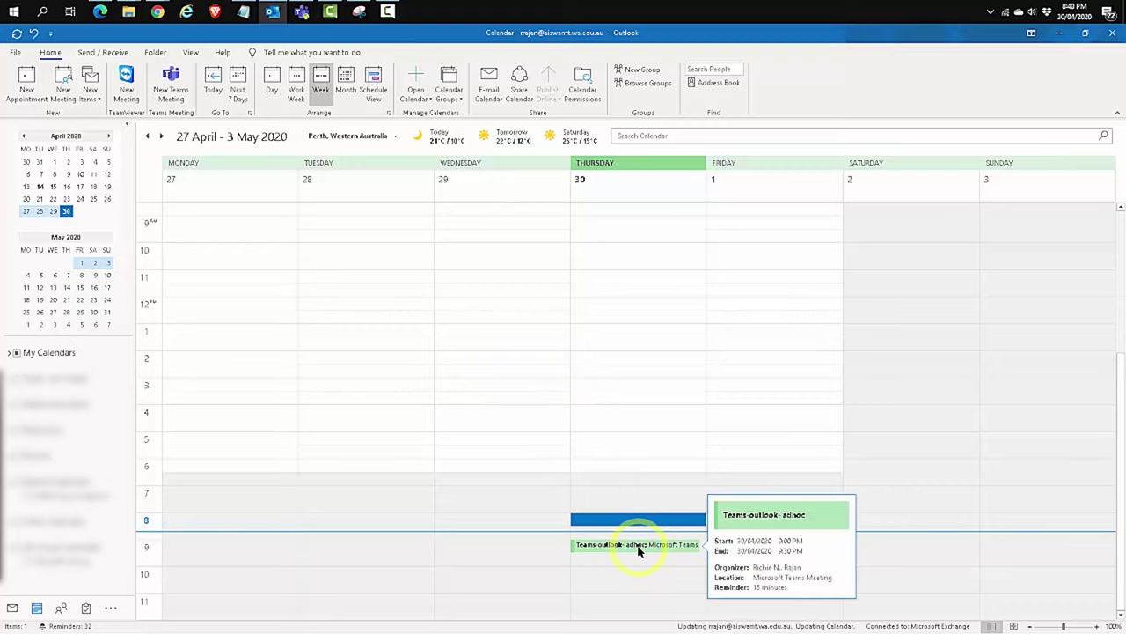
double_click(639, 550)
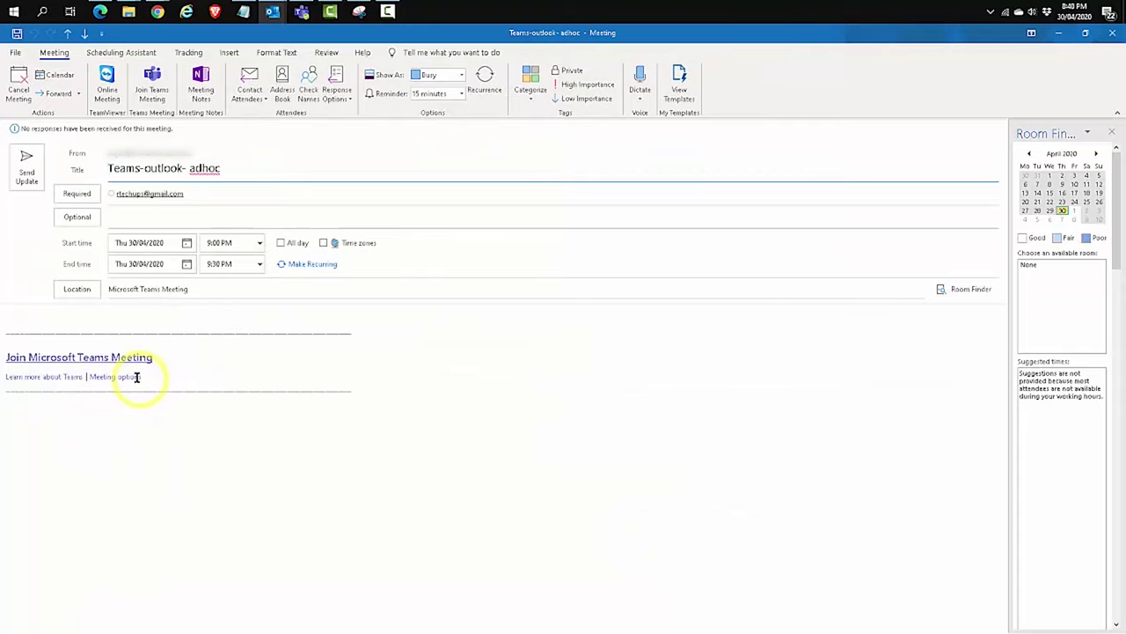
double_click(134, 377)
left_click(134, 378, "ctrl")
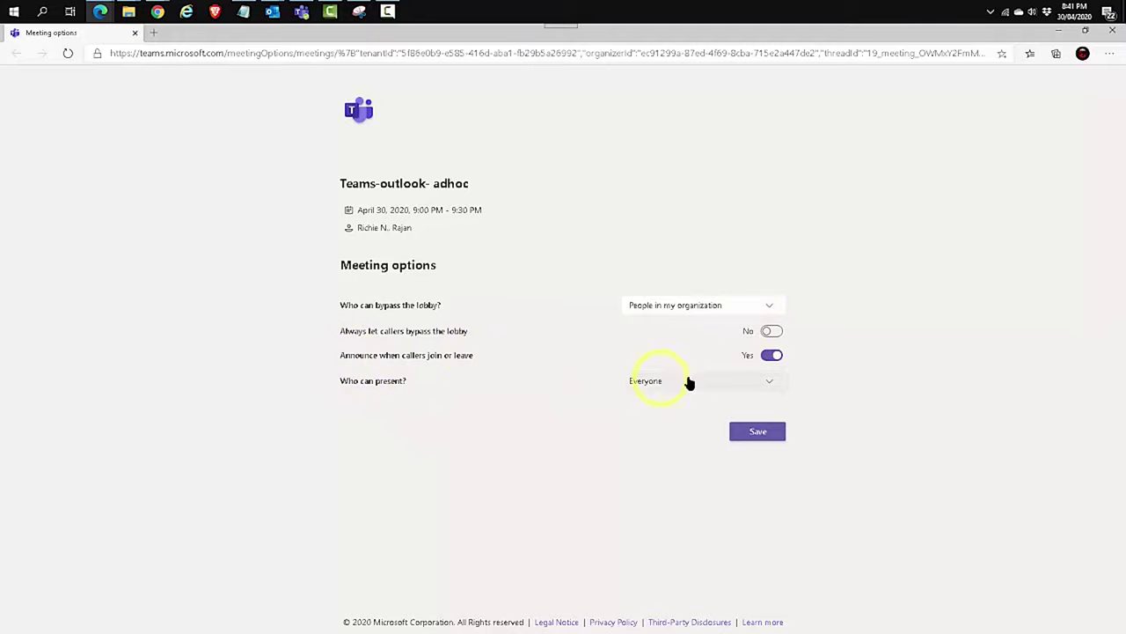
Turn off caller join/leave announcements, limit presenters to People in my organization, save, and close the browser
left_click(767, 355)
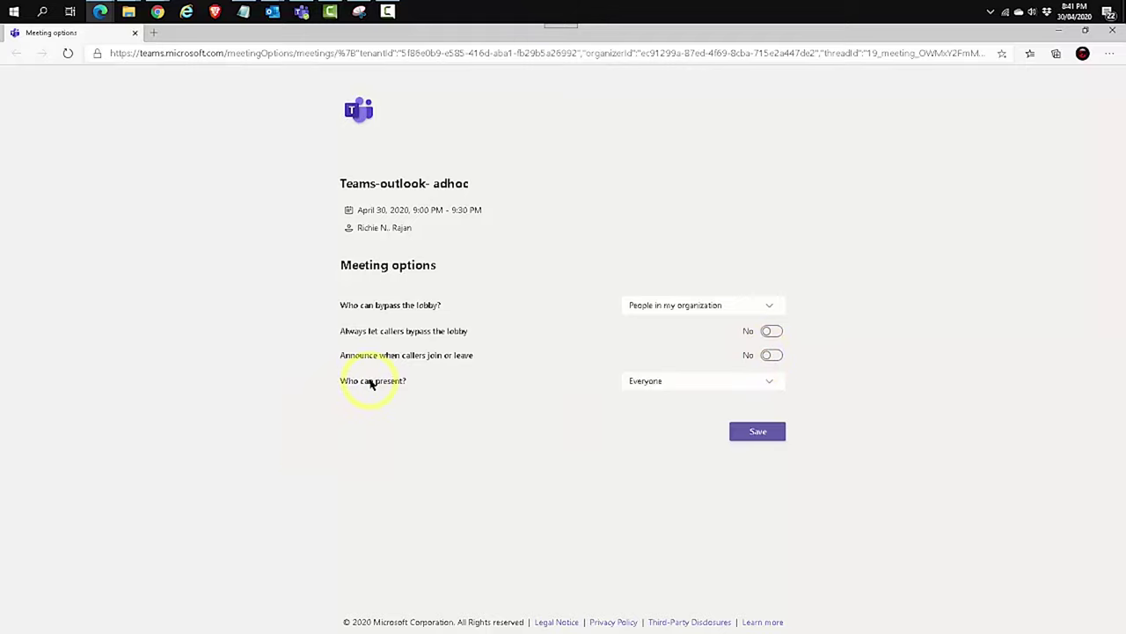
left_click(767, 381)
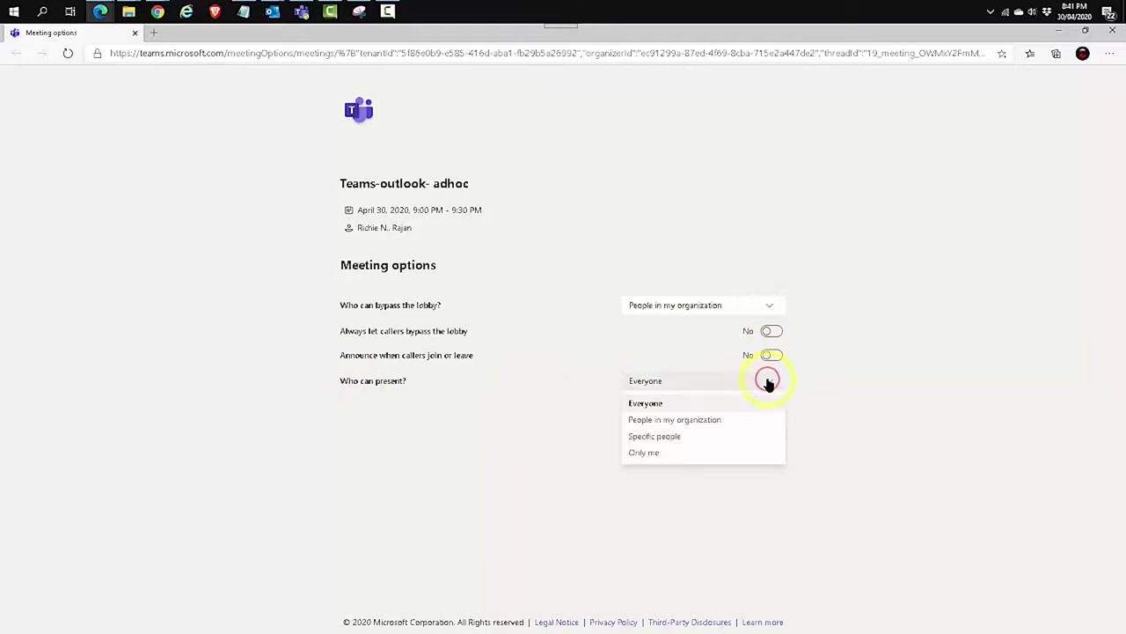
left_click(649, 420)
left_click(760, 434)
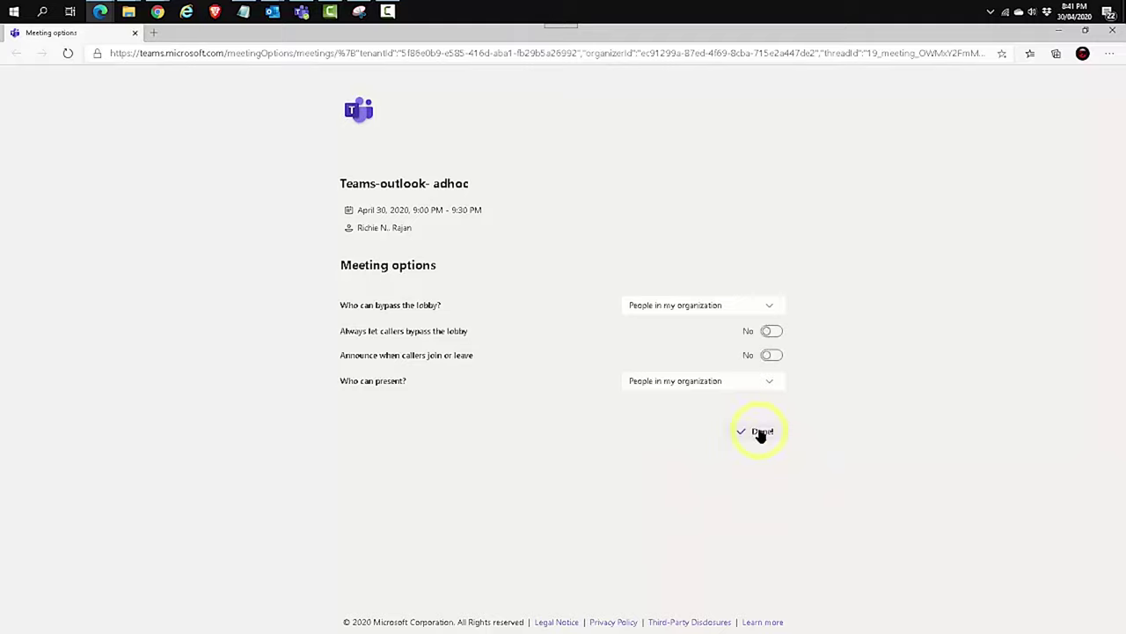
left_click(1112, 31)
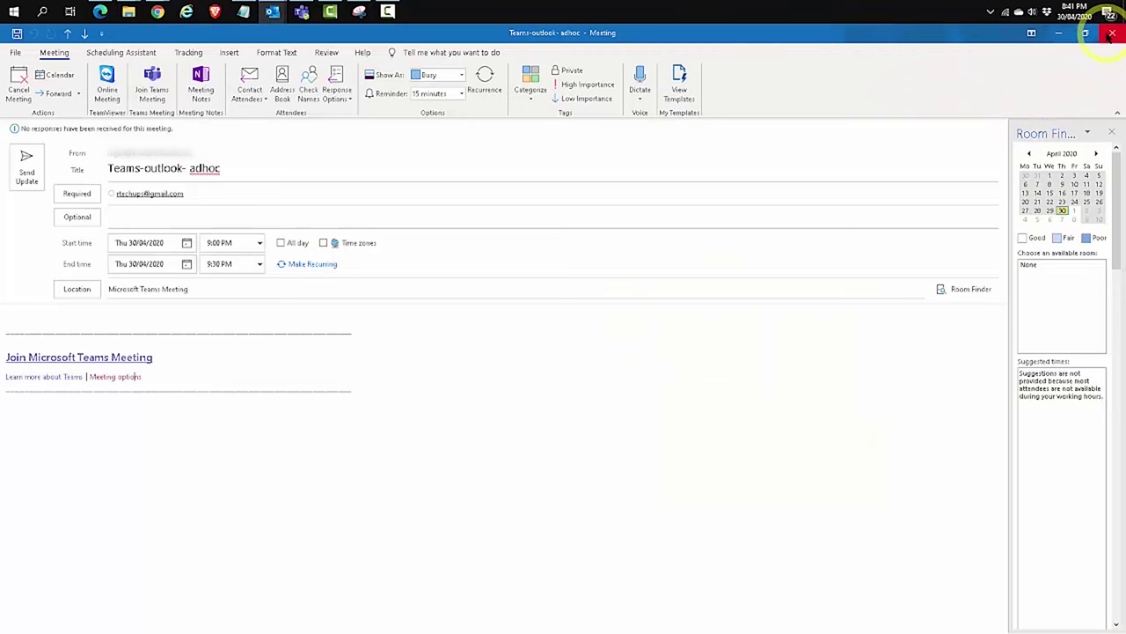
Join the Teams-outlook- adhoc meeting from the calendar appointment with the microphone muted
left_click(1112, 32)
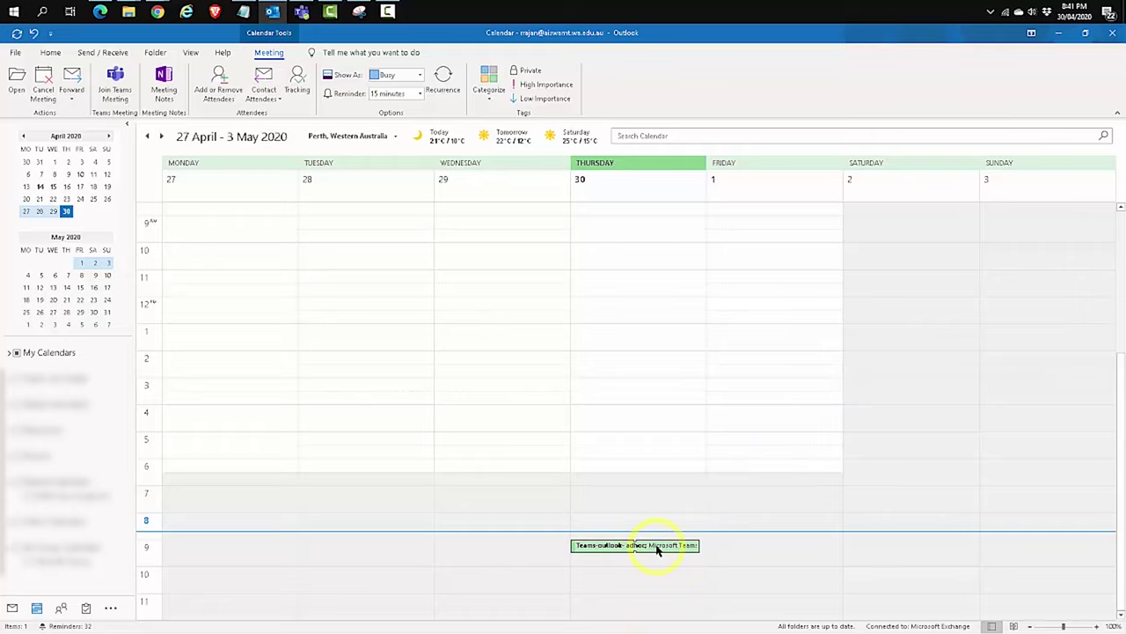
right_click(656, 550)
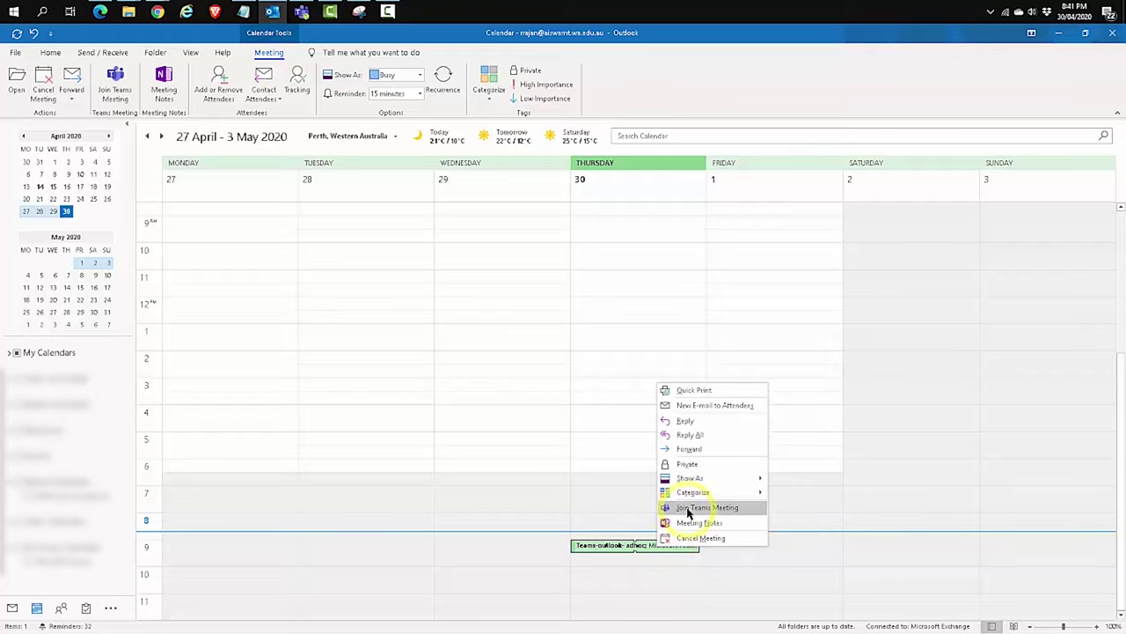
left_click(689, 509)
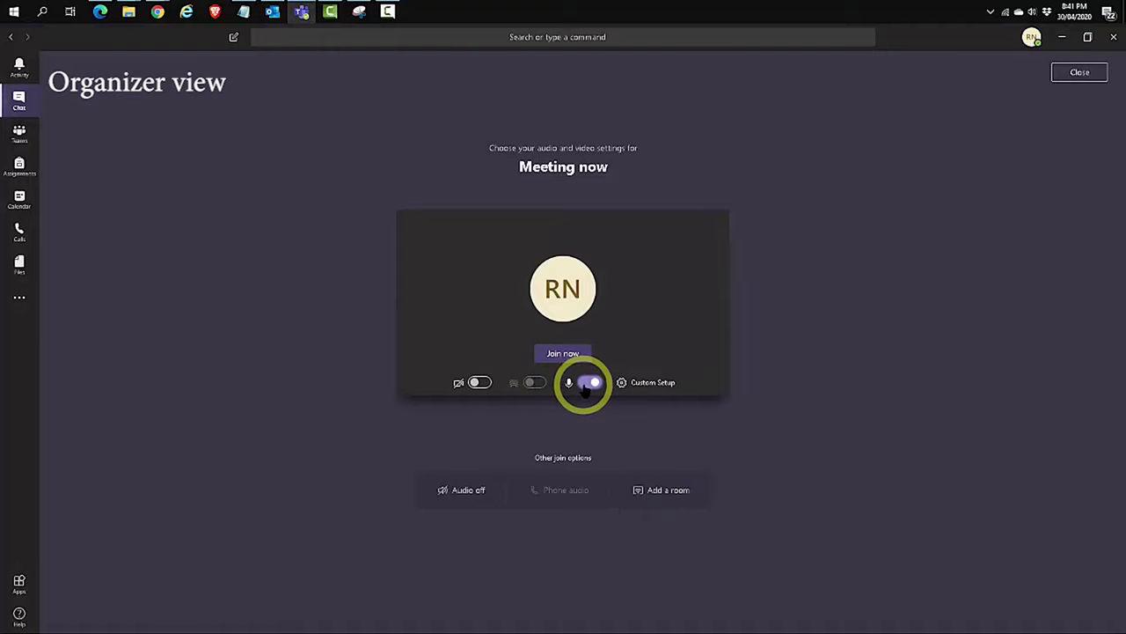
left_click(589, 382)
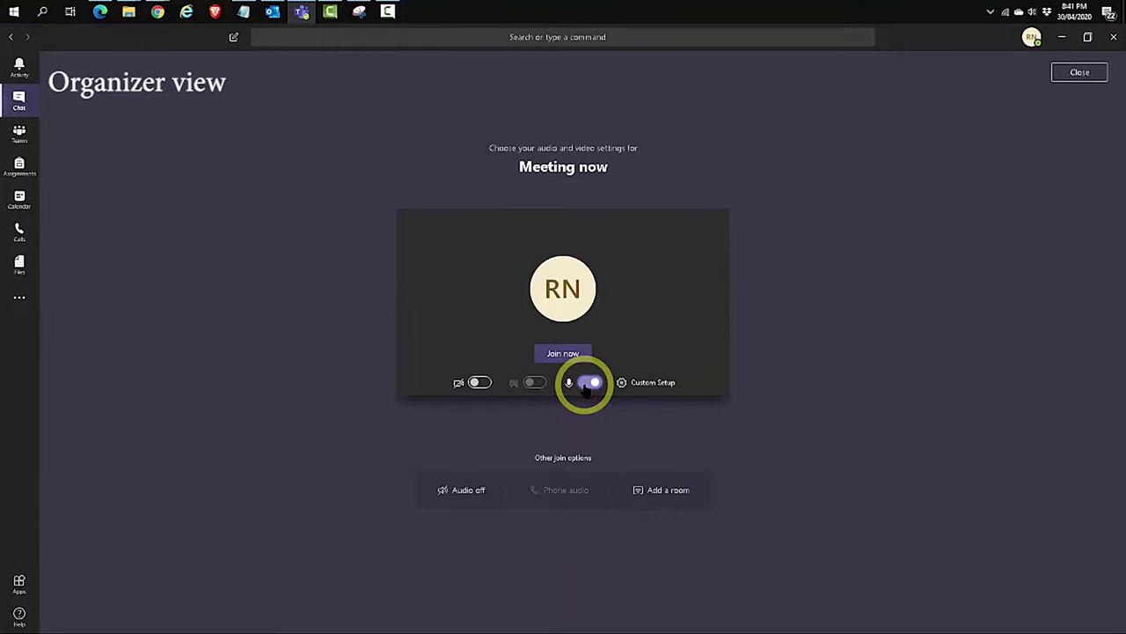
left_click(564, 352)
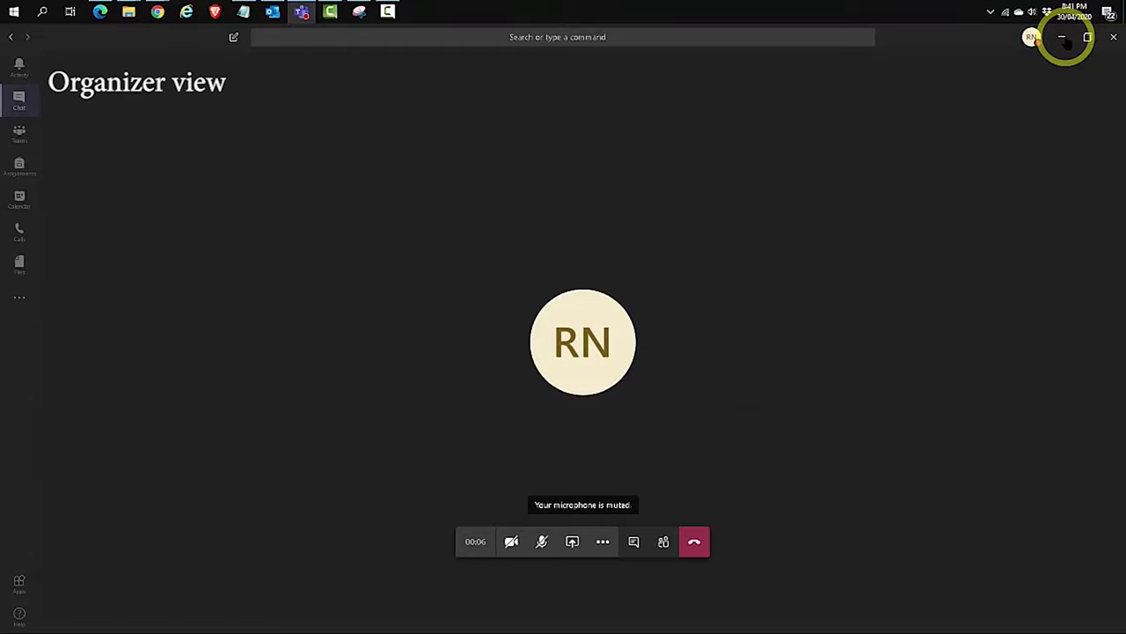
Copy the Teams join link from the Outlook invitation and open an InPrivate Edge window
left_click(1062, 37)
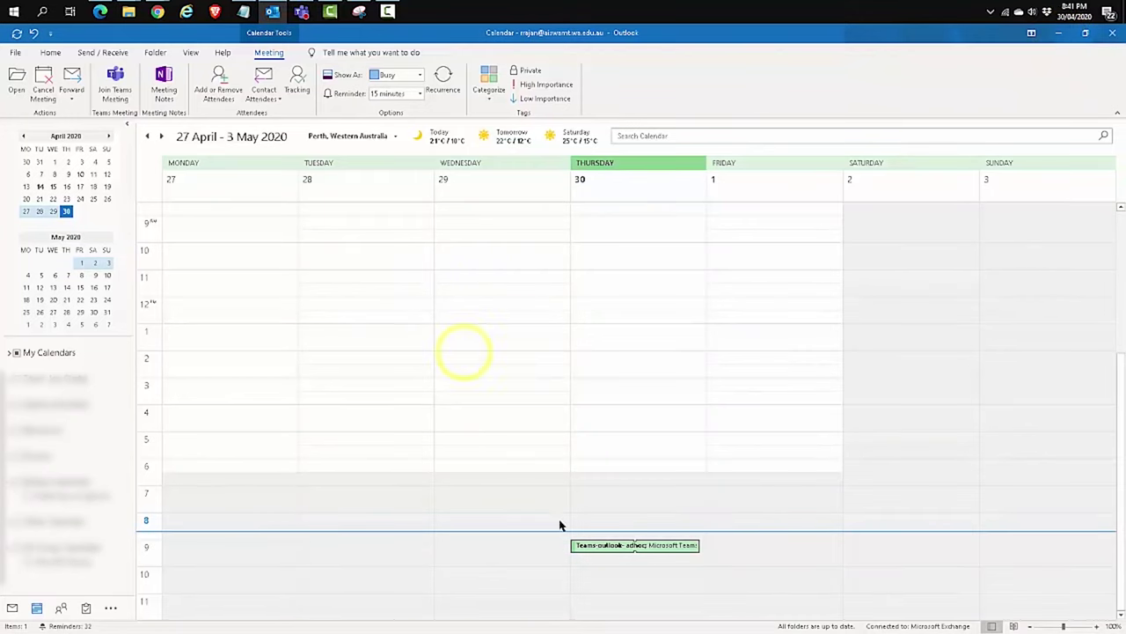
double_click(623, 548)
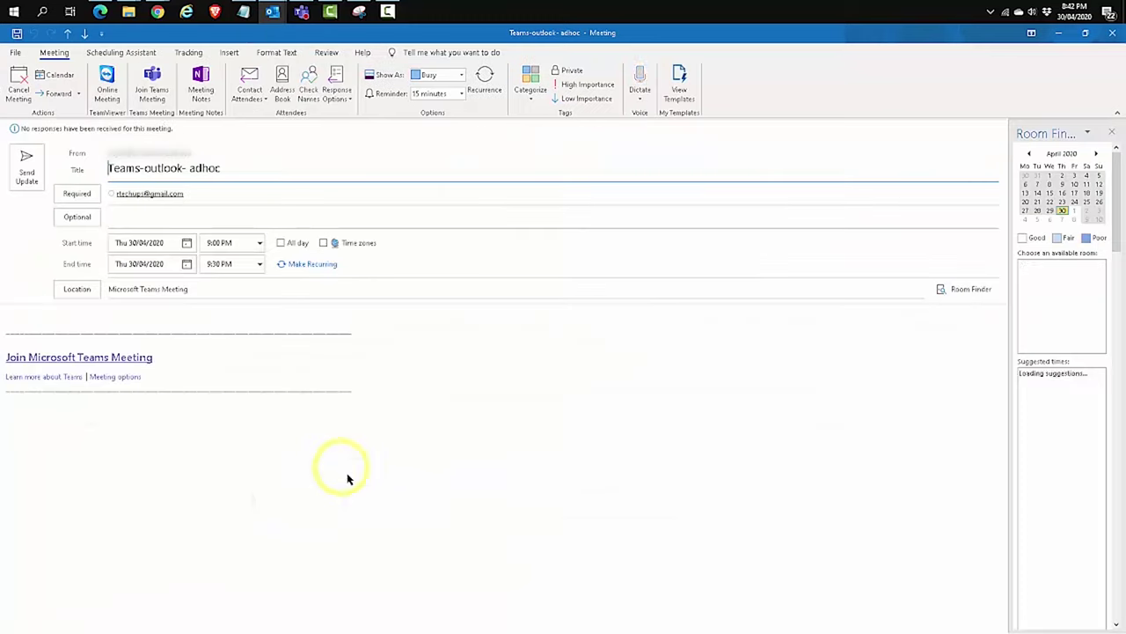
right_click(112, 355)
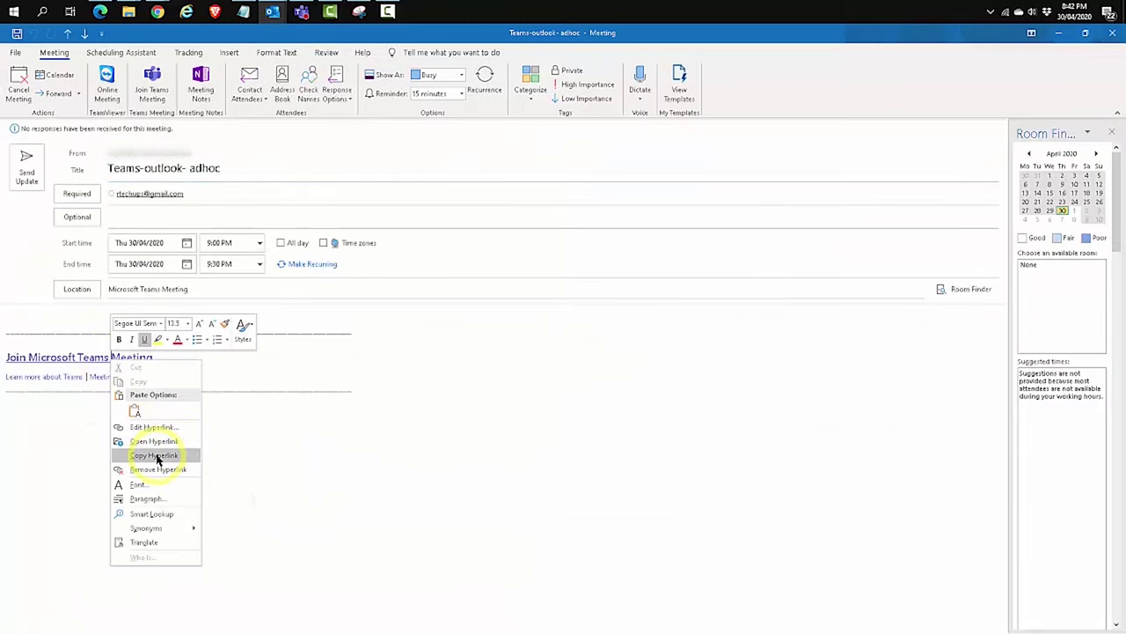
left_click(157, 455)
left_click(1057, 31)
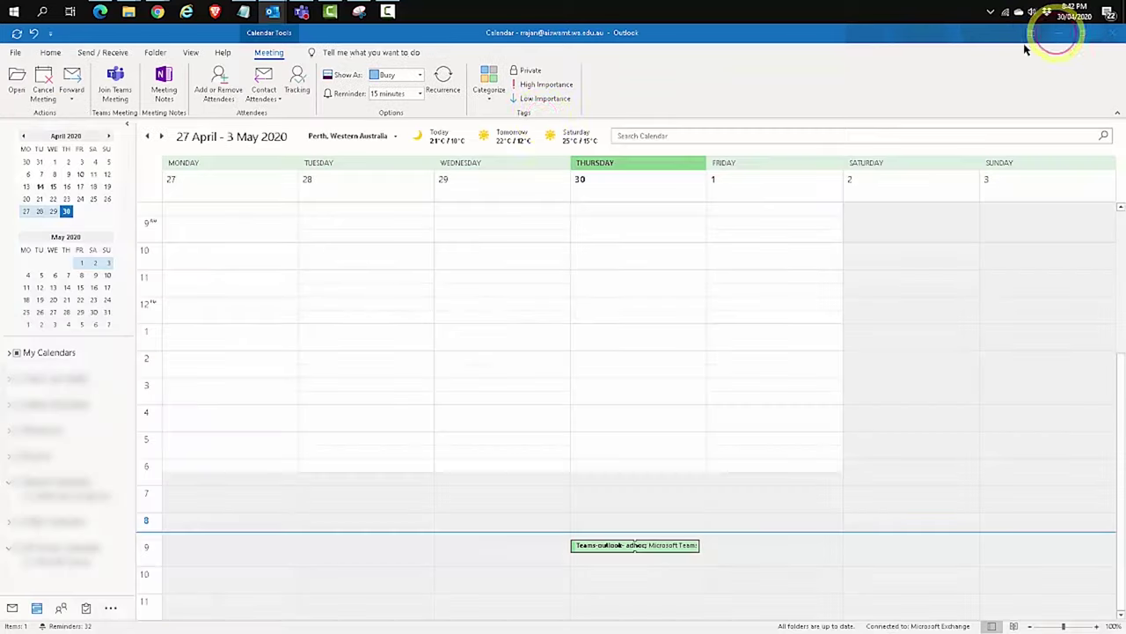
left_click(99, 13)
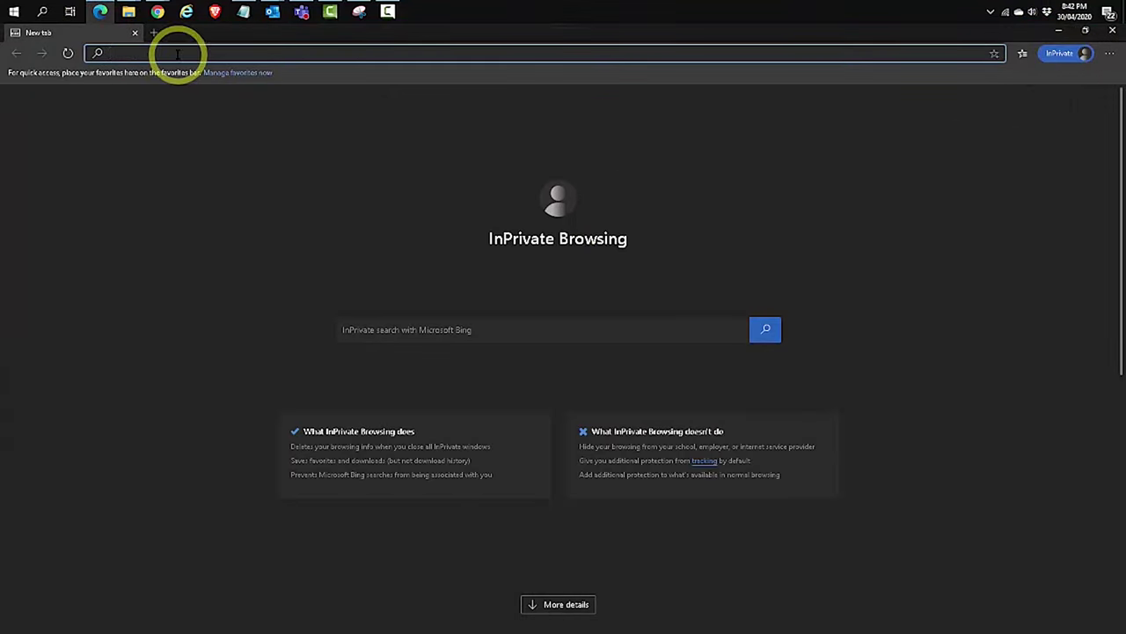
Open the pasted join link in Edge, decline the desktop app, and join on the web
key("ctrl+v")
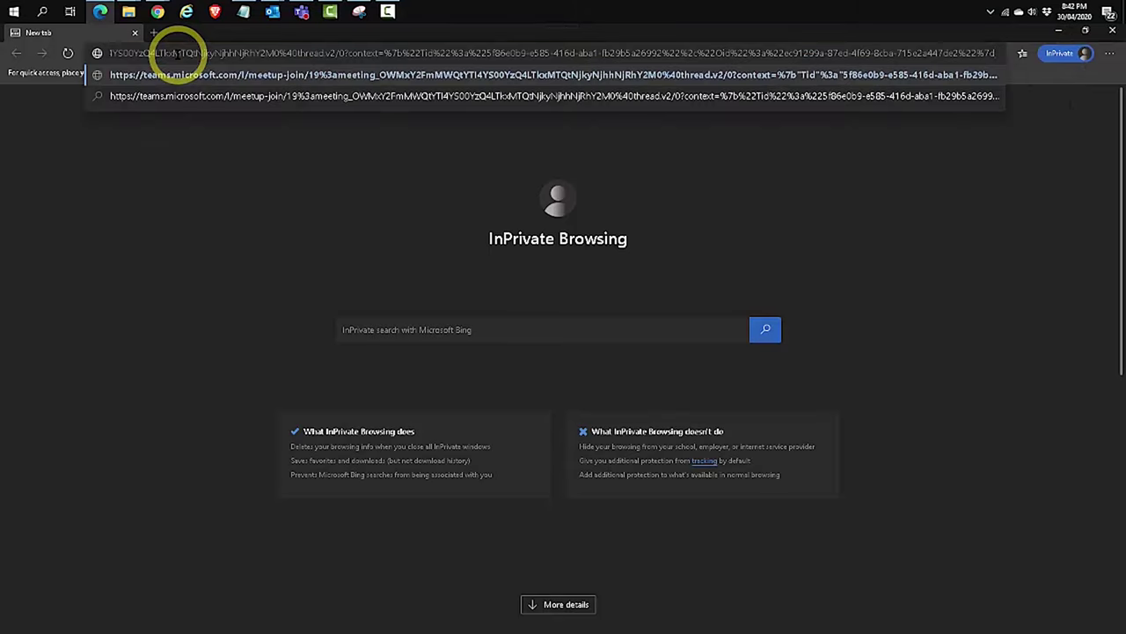
key("Return")
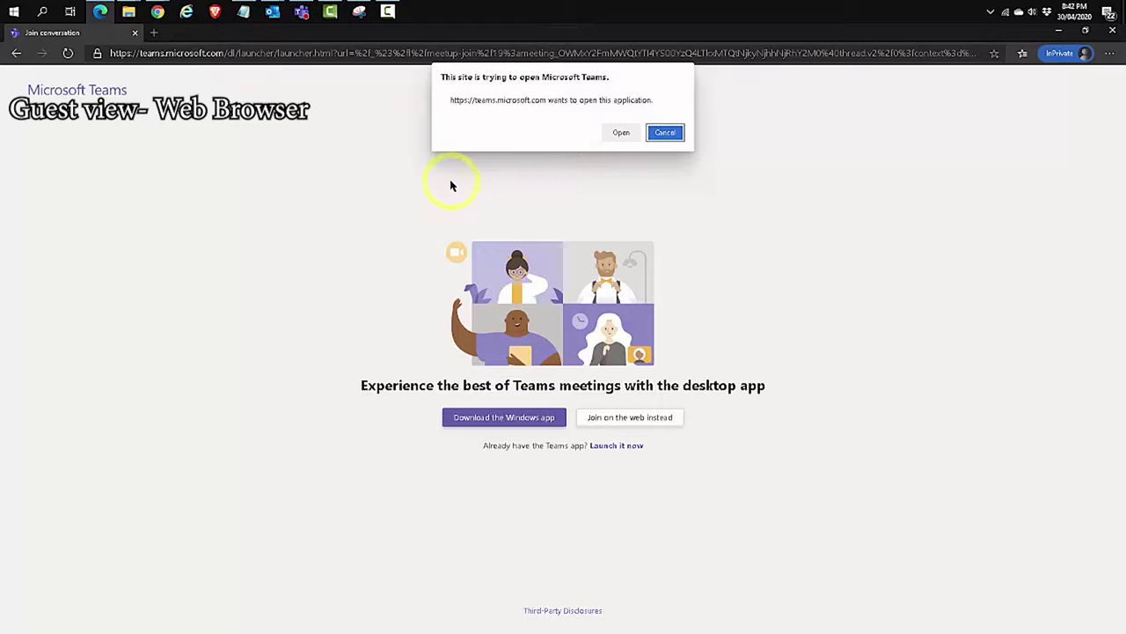
left_click(665, 134)
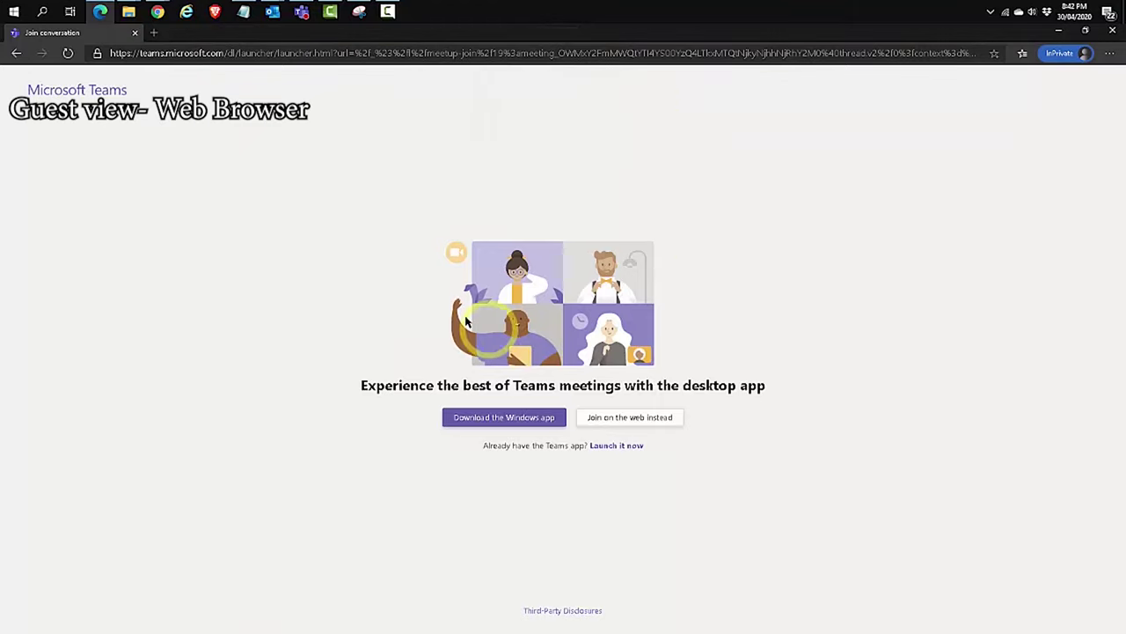
left_click(399, 225)
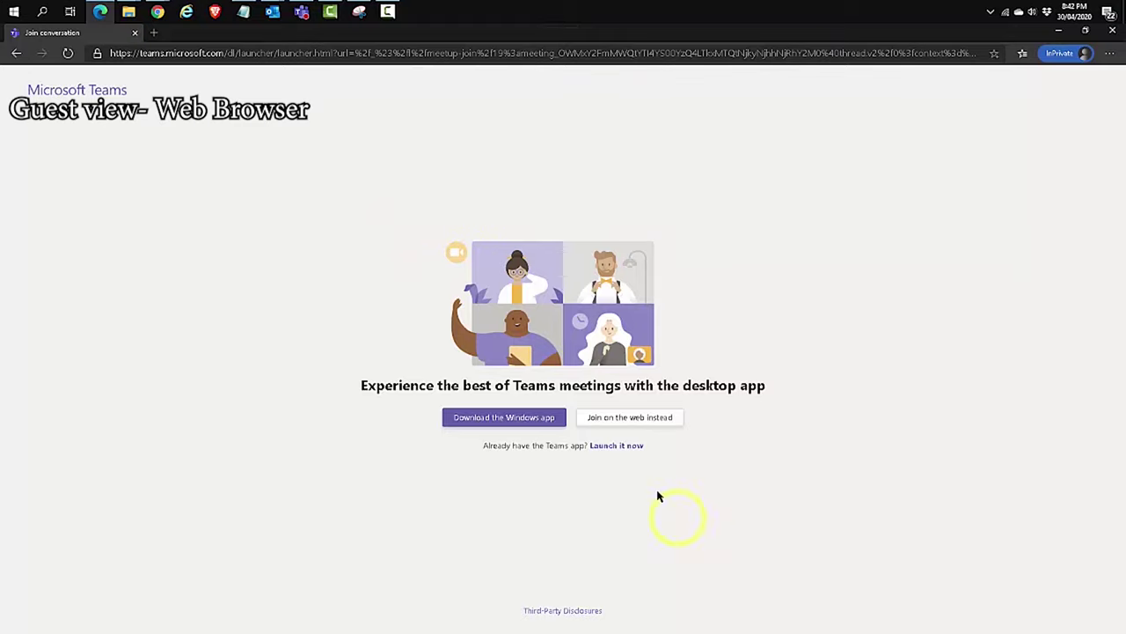
left_click(622, 419)
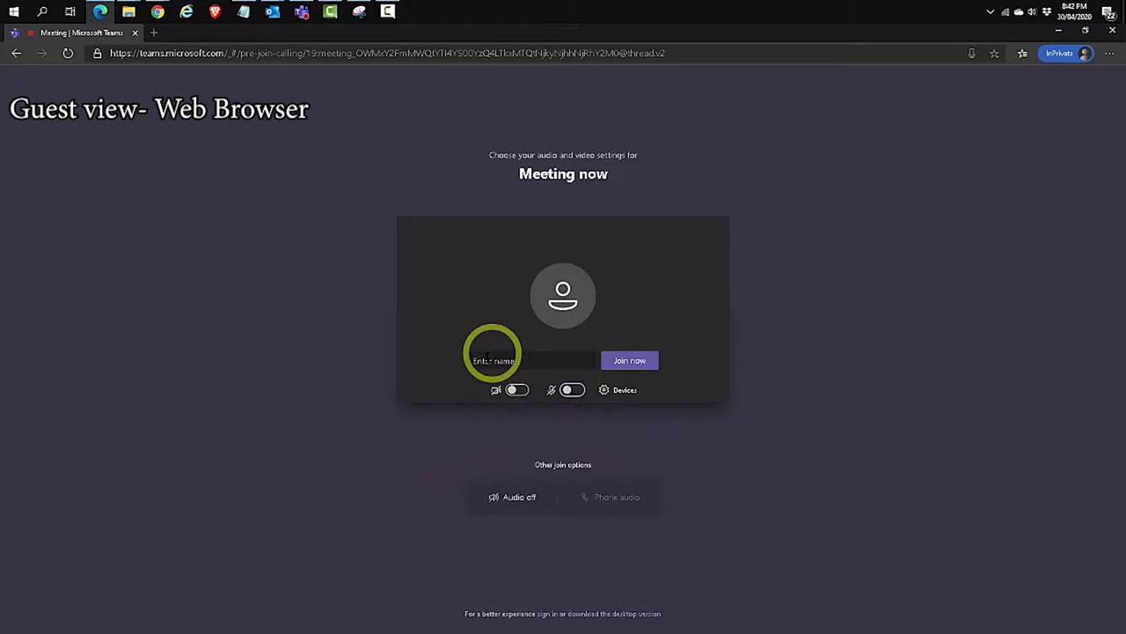
Enter the guest's display name and ask to join the meeting
left_click(485, 360)
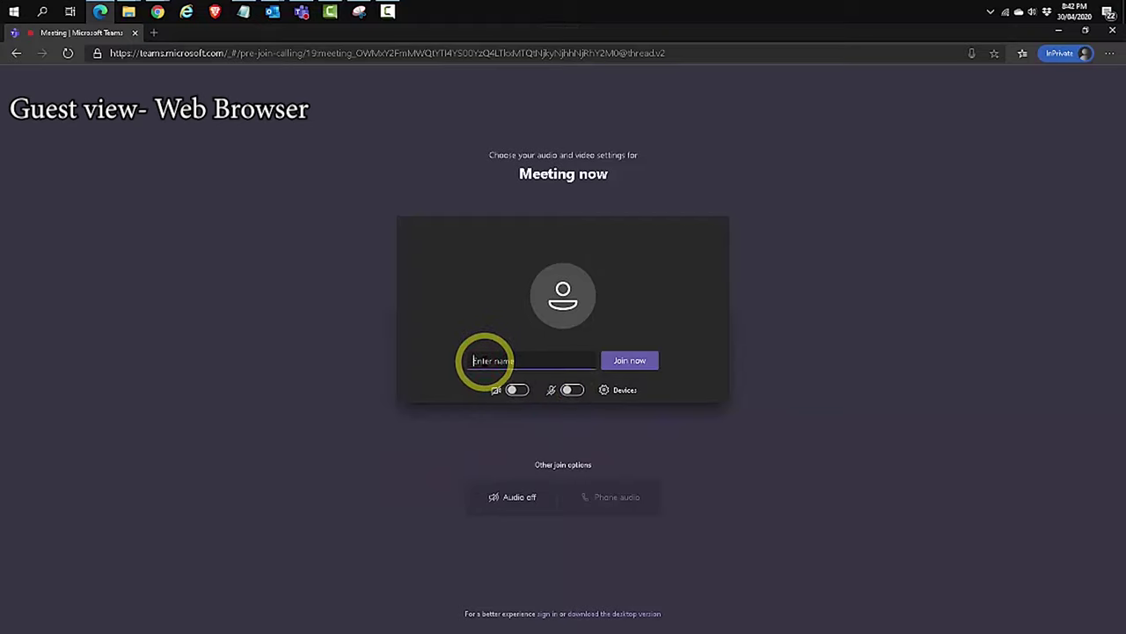
type("Nicholas")
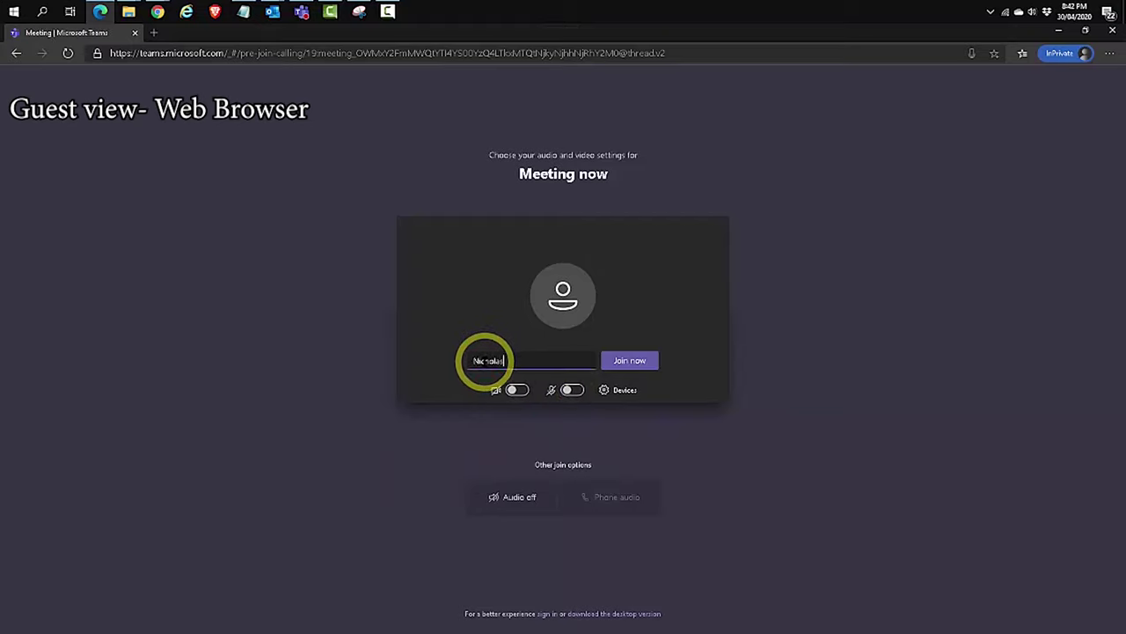
left_click(631, 366)
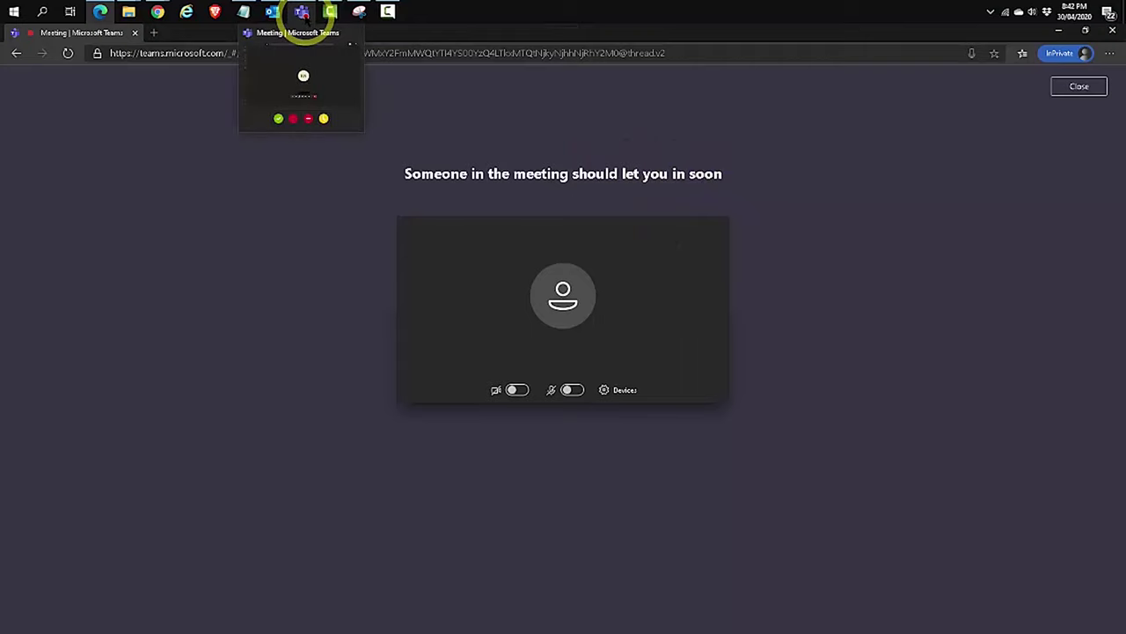
Admit the waiting guest from the organizer's desktop app, show participants, and return to the browser
left_click(302, 13)
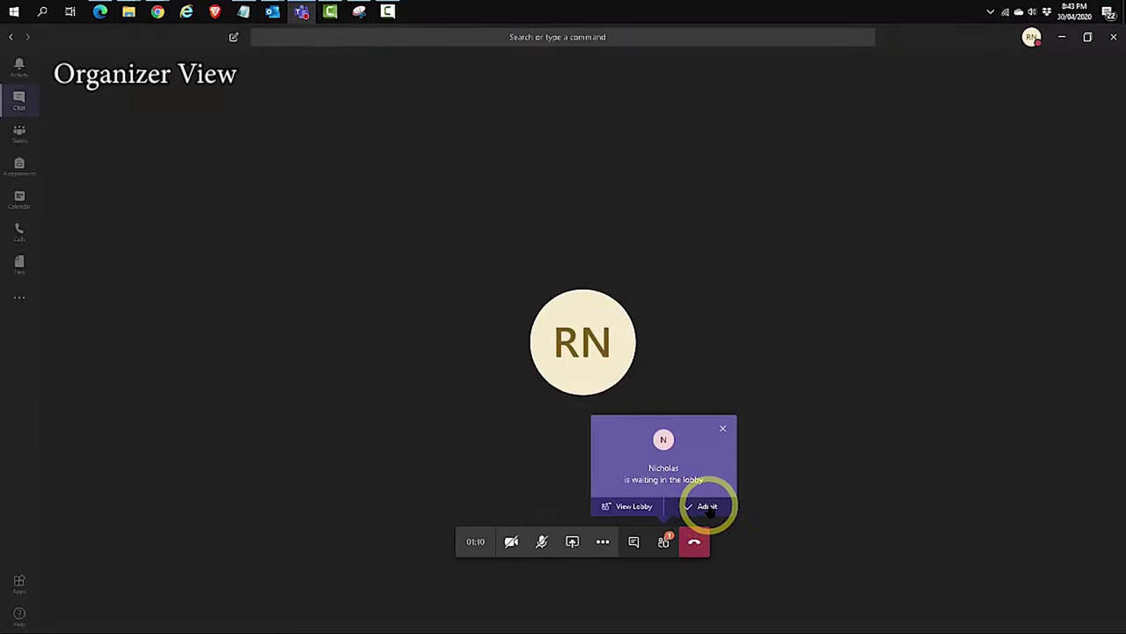
left_click(708, 508)
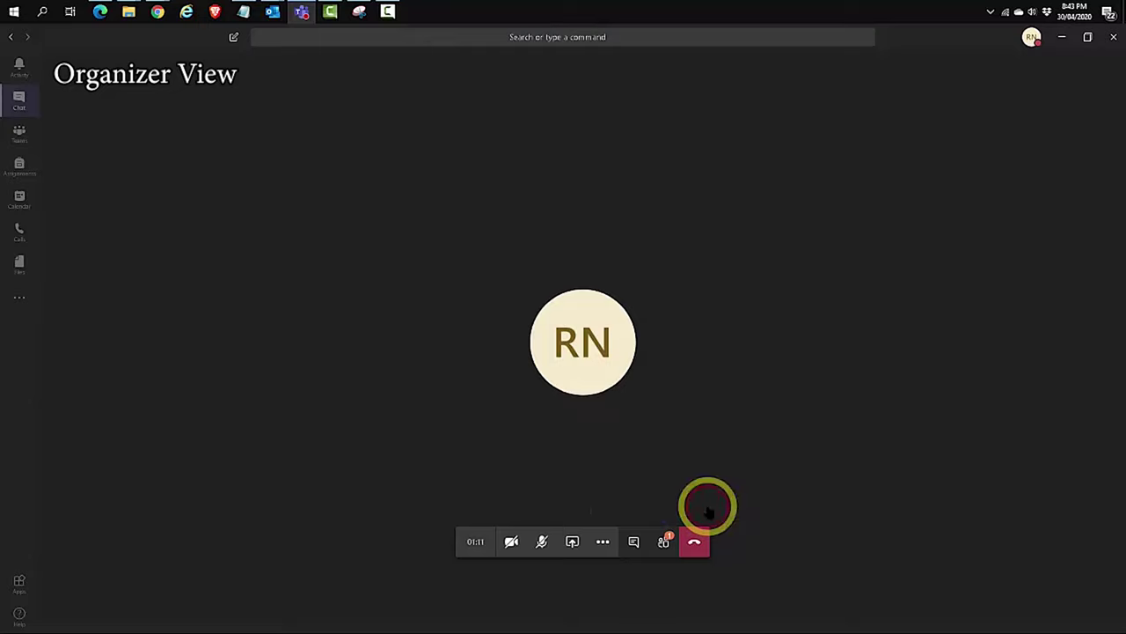
left_click(664, 539)
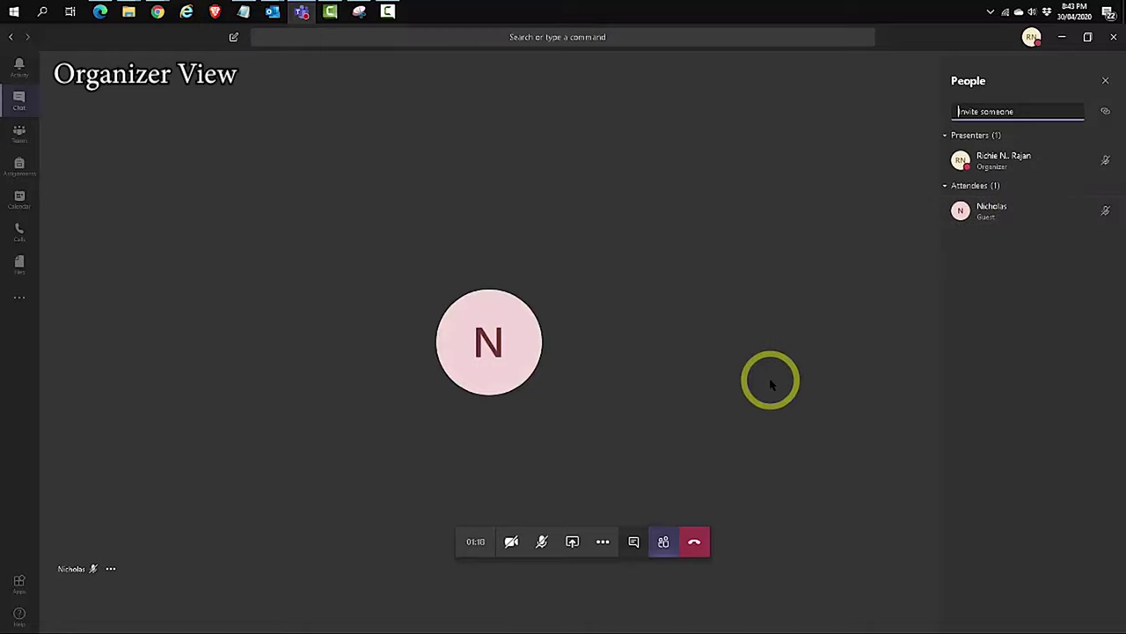
left_click(100, 11)
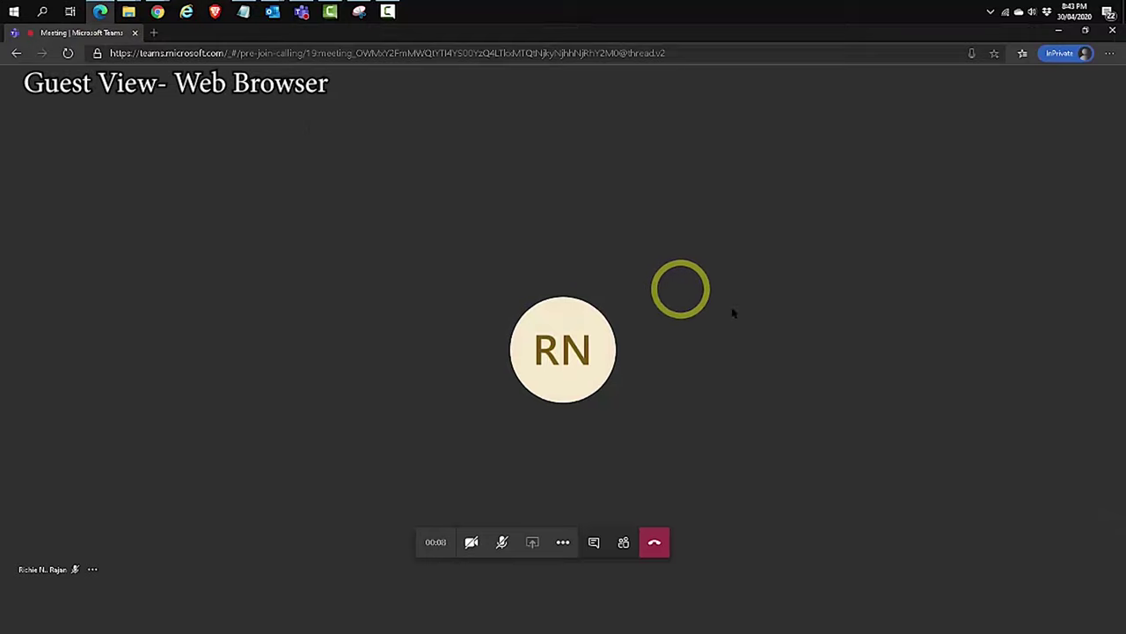
Read the organizer's 'hi' in the meeting chat, then view the participant list
left_click(630, 357)
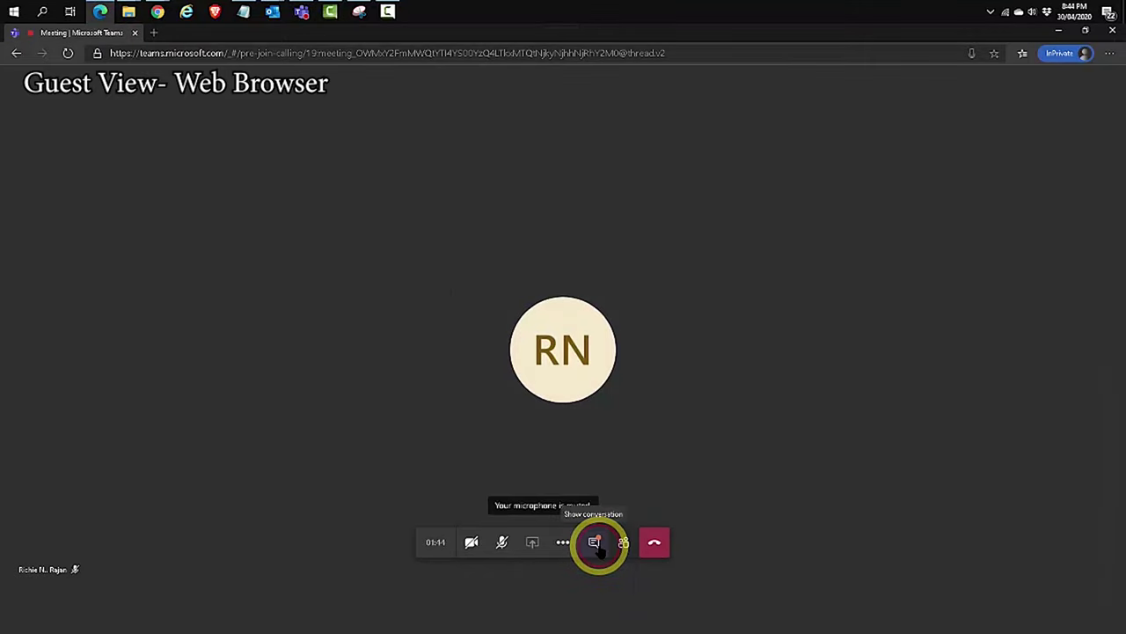
left_click(595, 542)
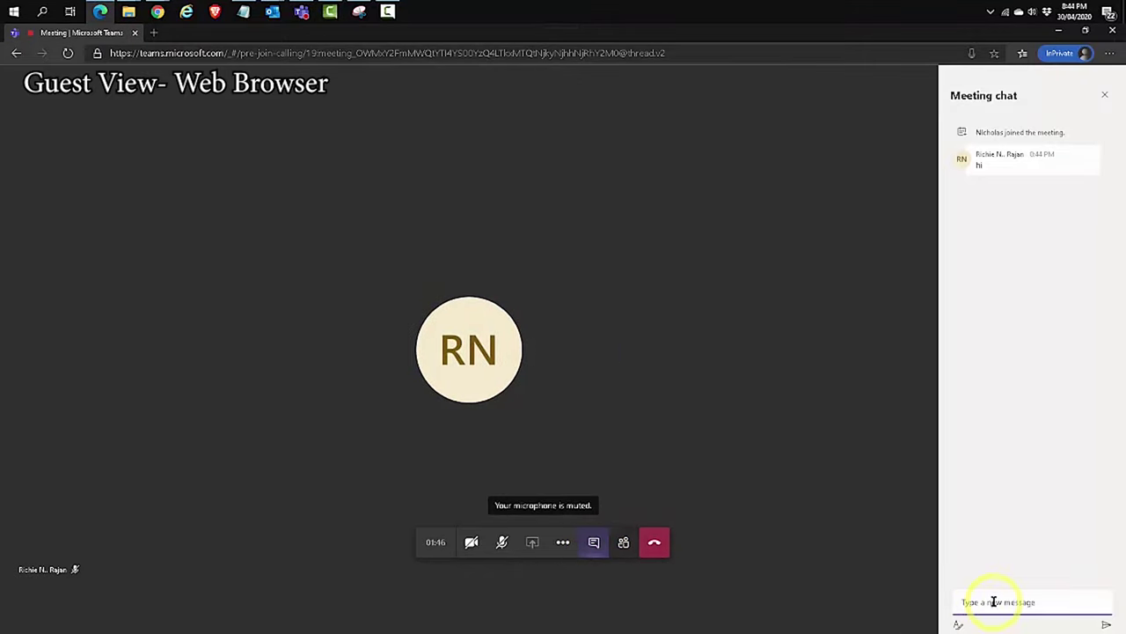
left_click(623, 542)
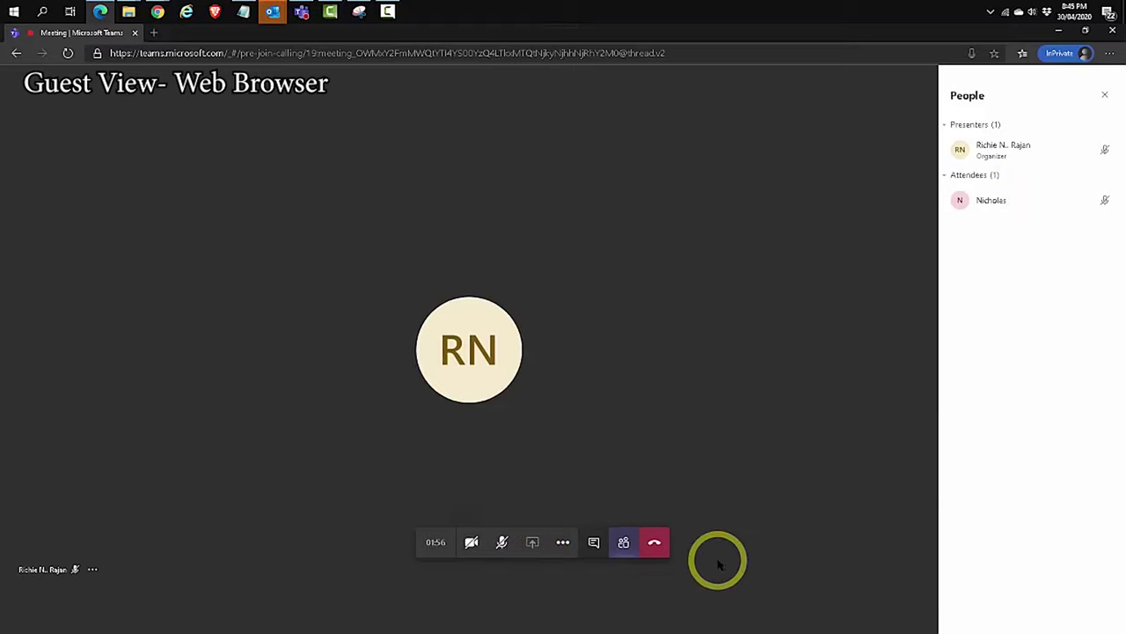
In the organizer's desktop meeting, check the chat and participants, then open and dismiss the Share options
left_click(302, 11)
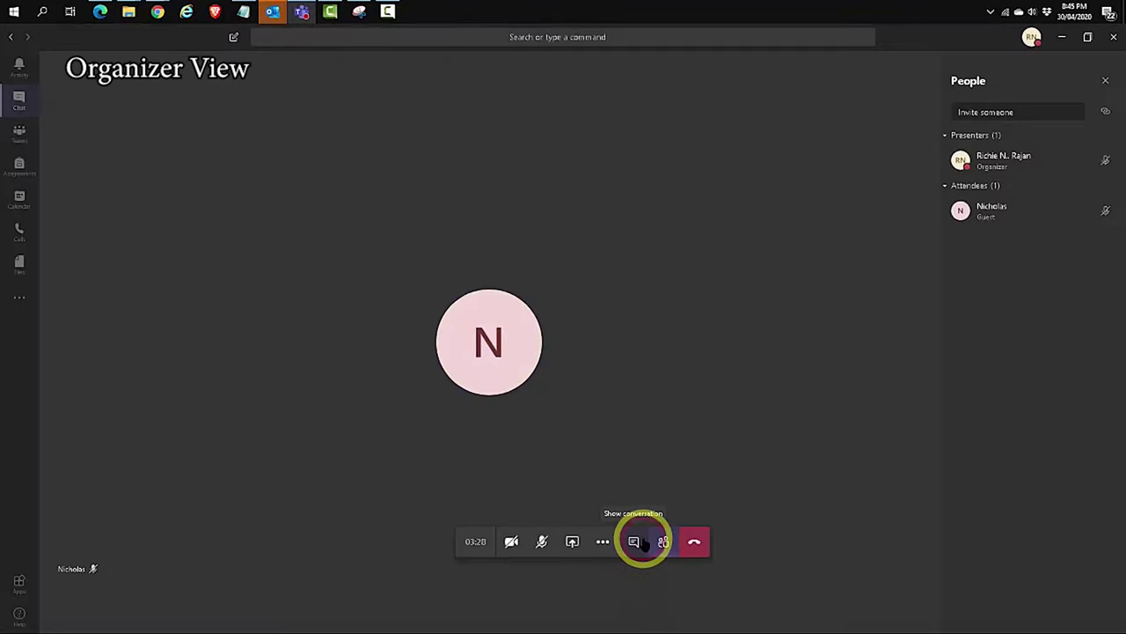
left_click(635, 541)
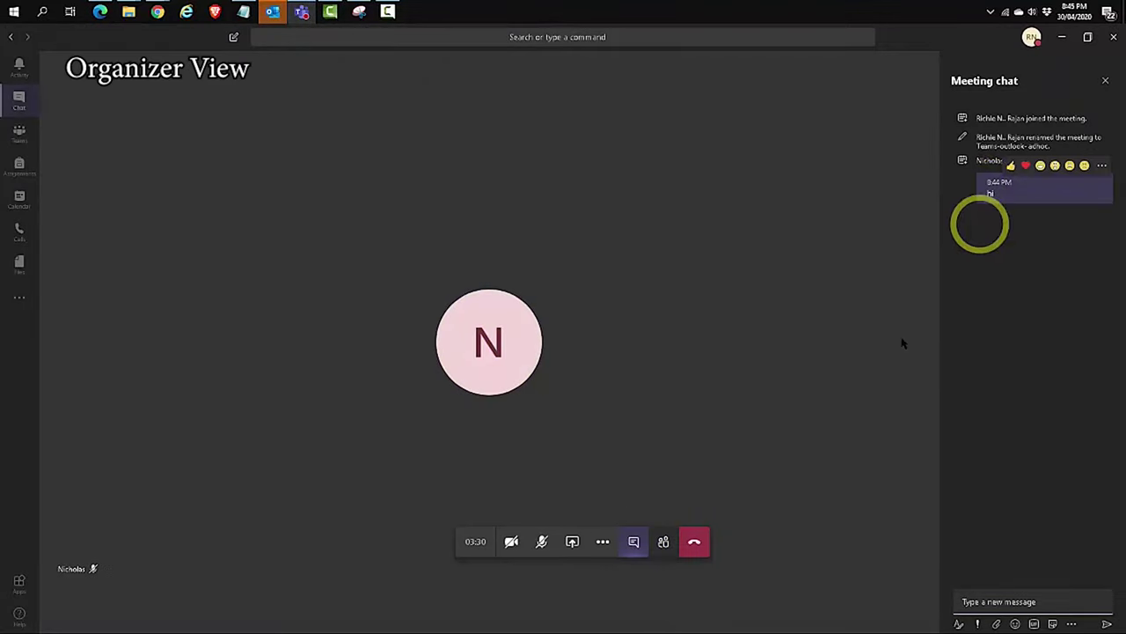
left_click(662, 544)
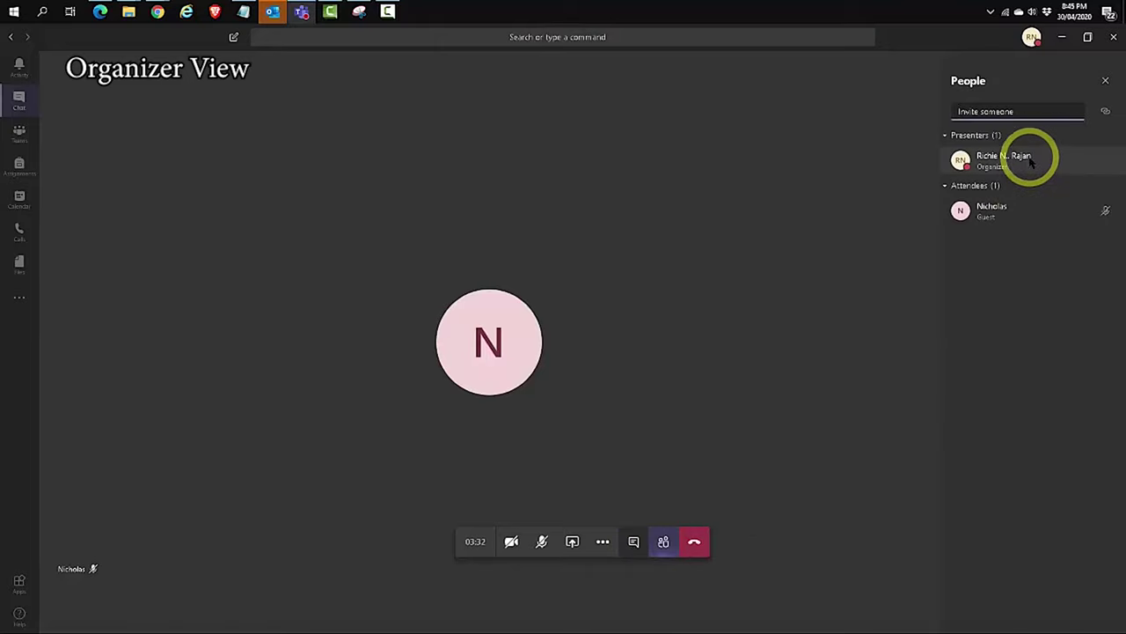
left_click(572, 543)
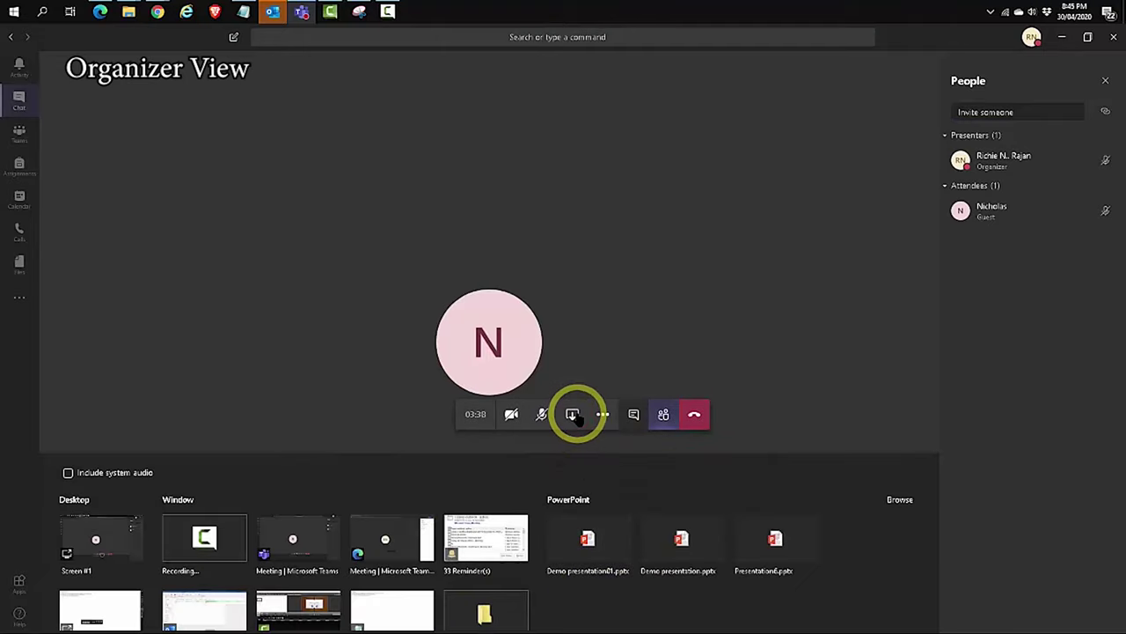
left_click(572, 415)
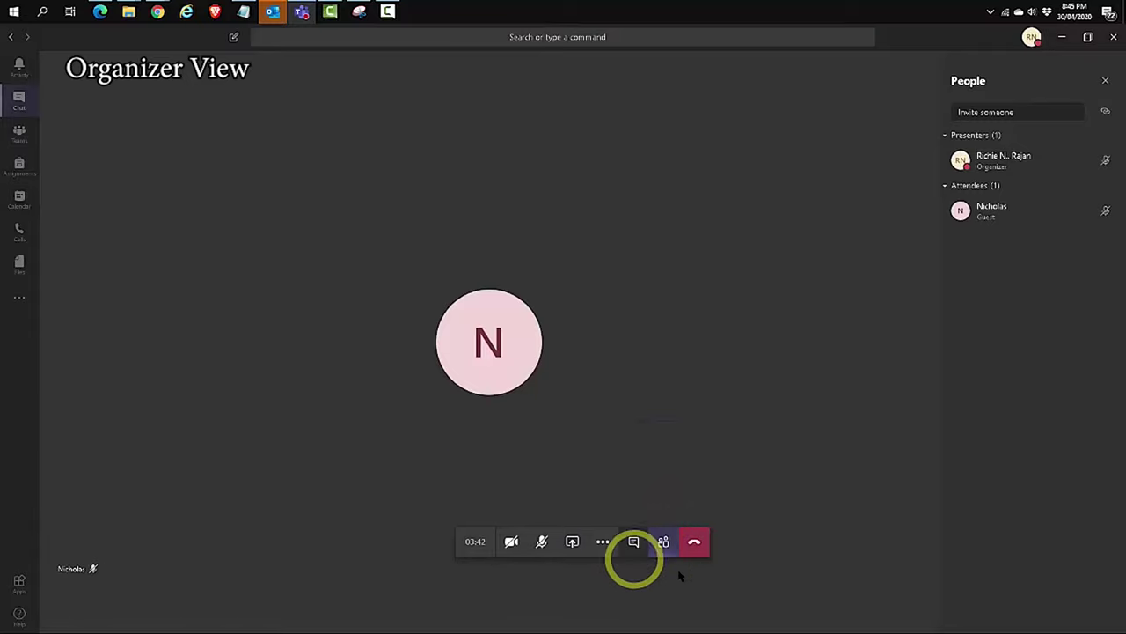
Leave the meeting and view the Calendar showing Teams-outlook-adhoc on Thursday 30 at 9 PM
left_click(695, 545)
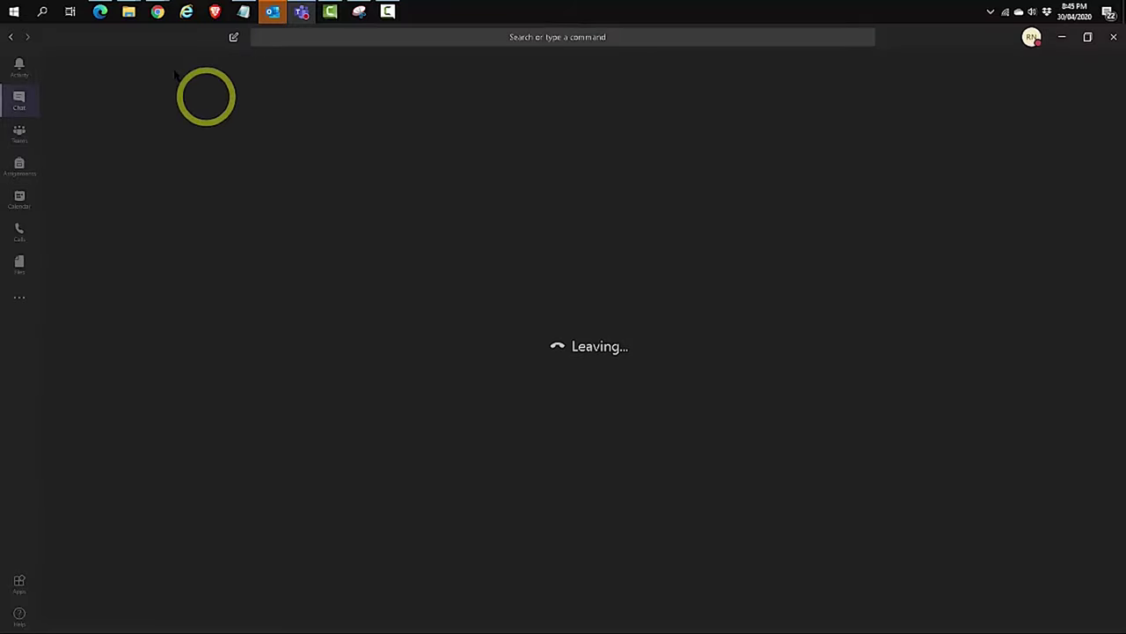
left_click(100, 12)
mouse_move(666, 565)
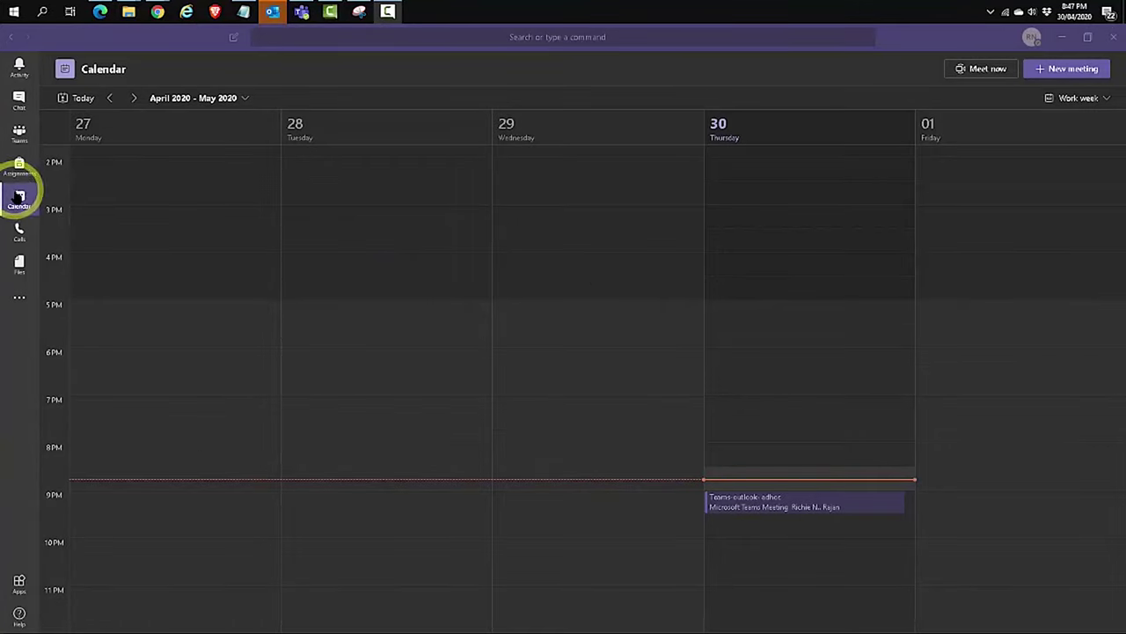
left_click(19, 197)
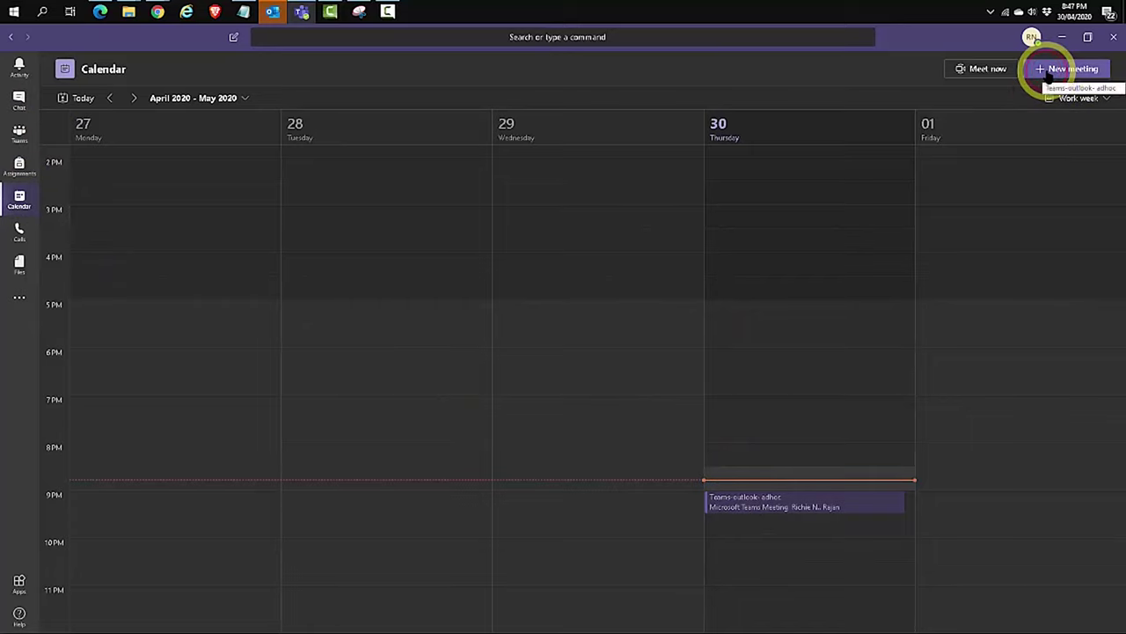
Start a new meeting titled 'teams meeting-adhoc' and invite the external guest's e-mail address
left_click(1052, 71)
left_click(94, 128)
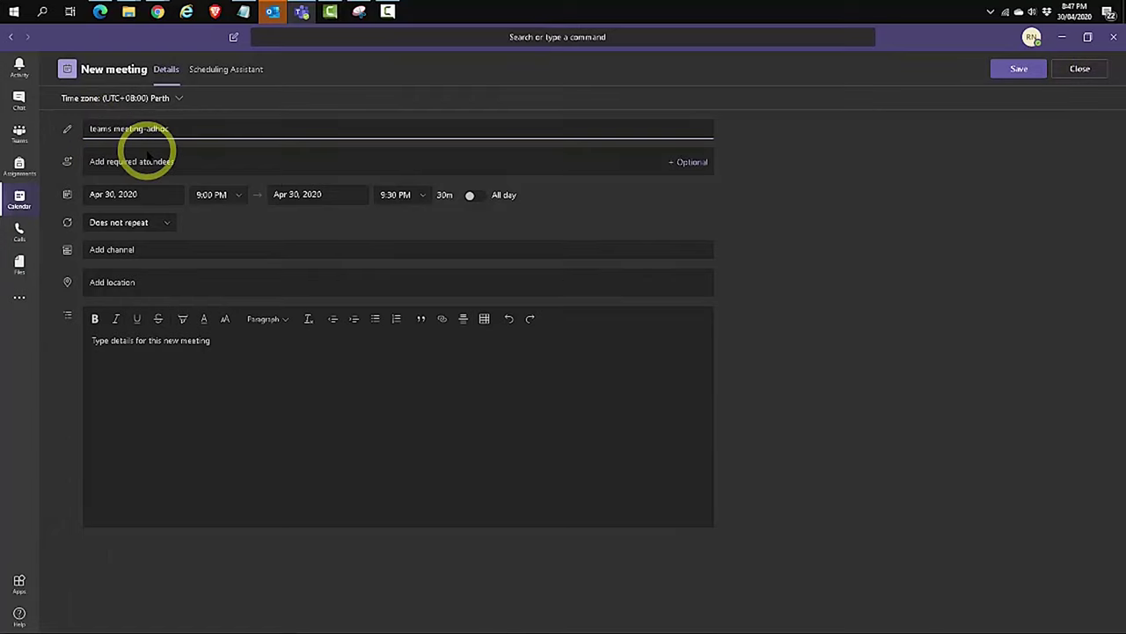
left_click(152, 160)
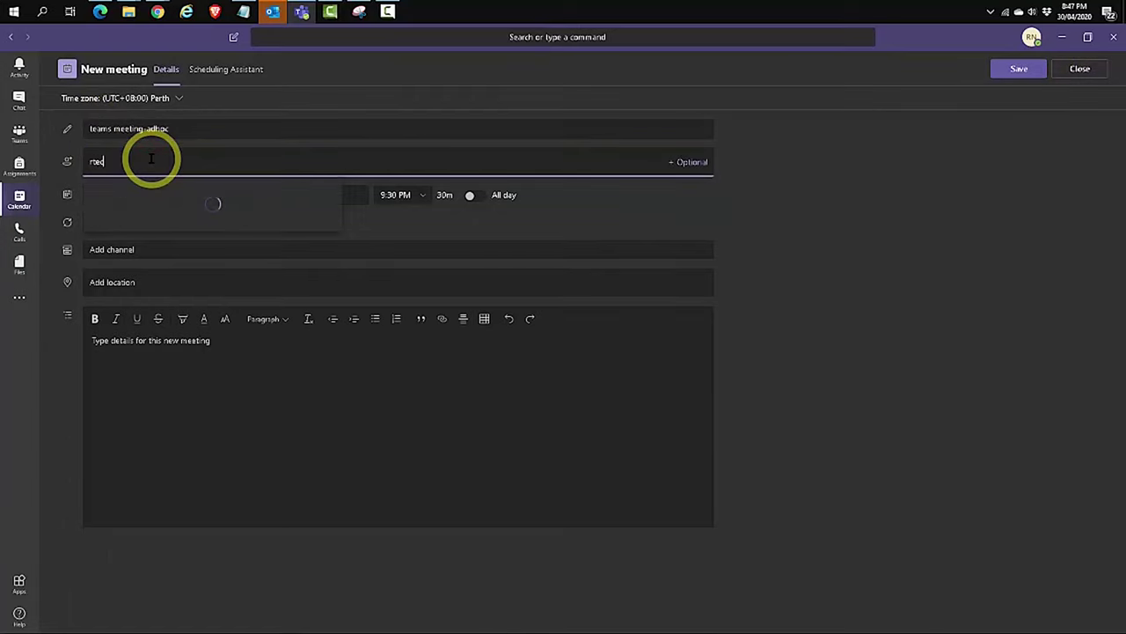
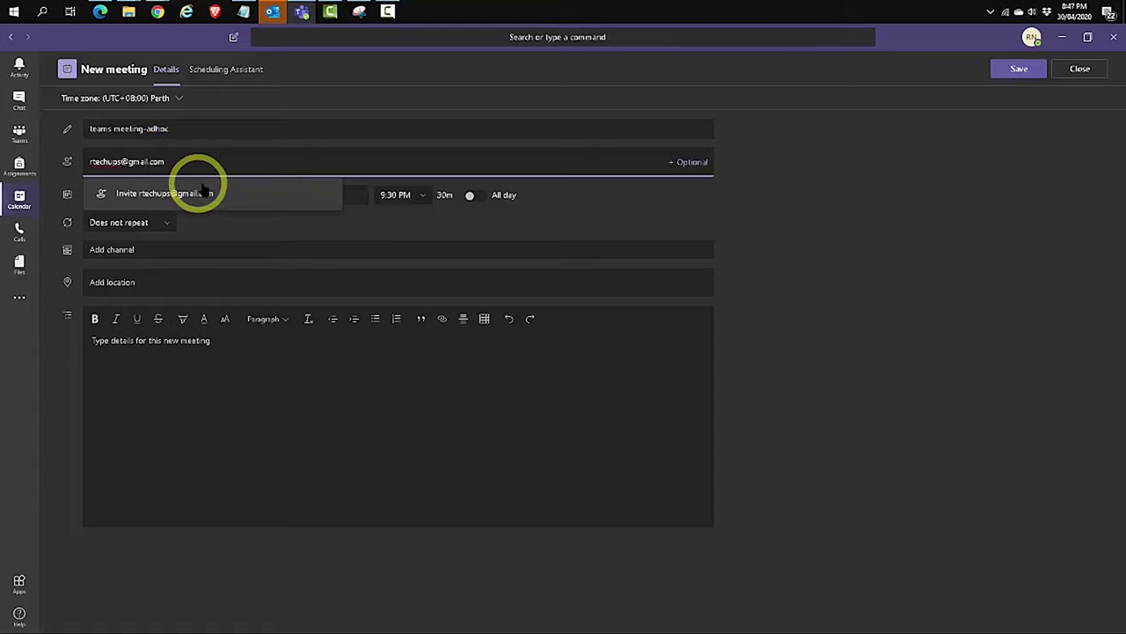
left_click(184, 204)
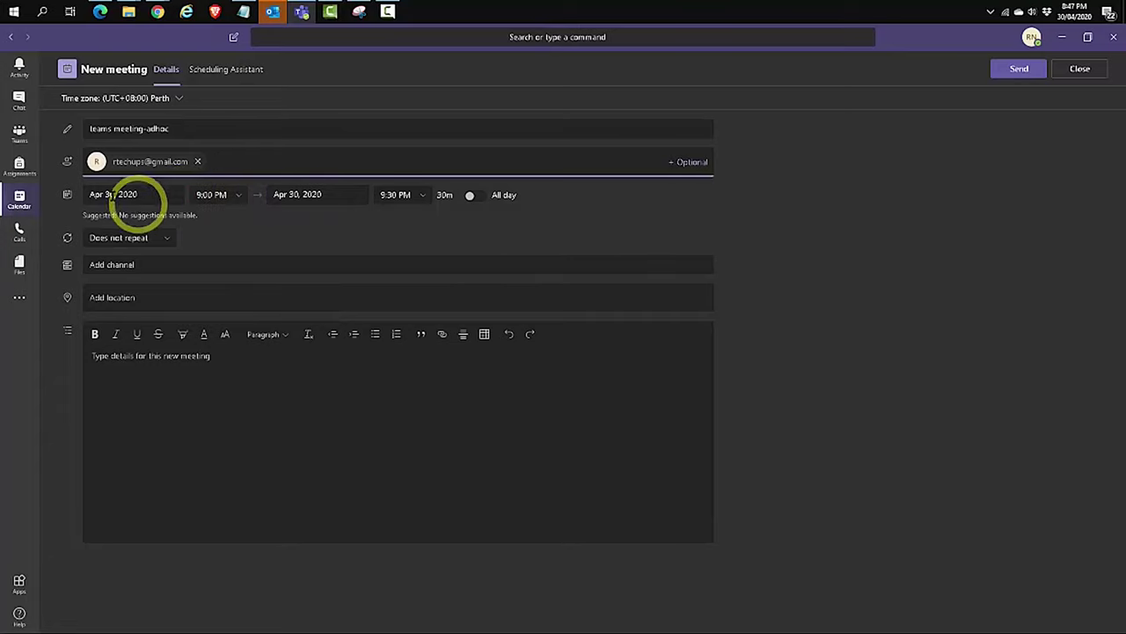
left_click(150, 263)
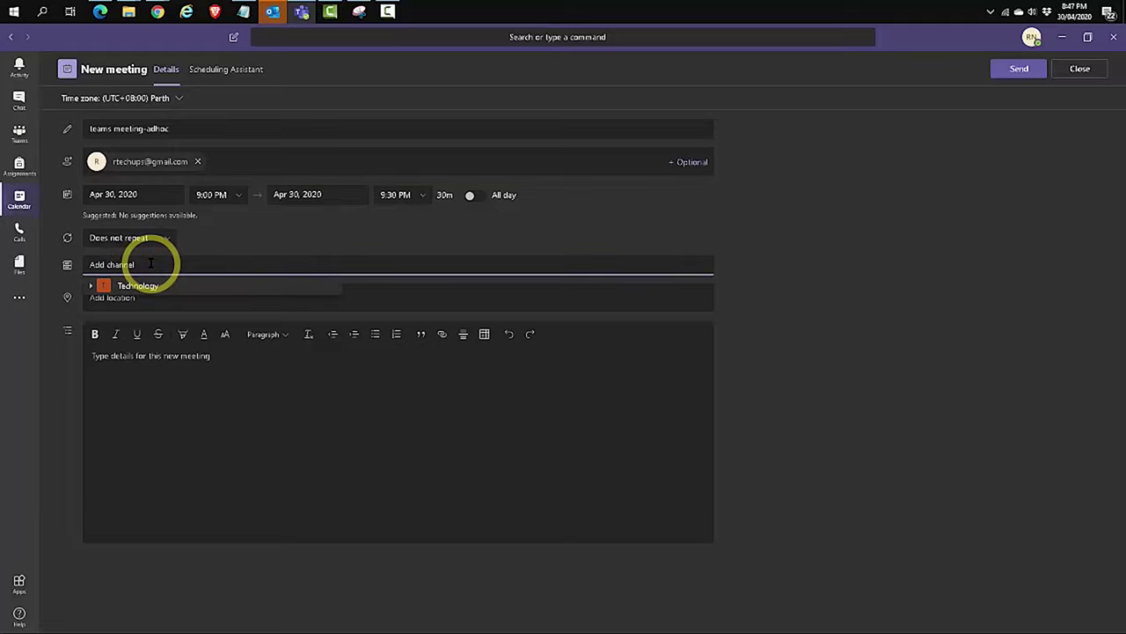
left_click(388, 246)
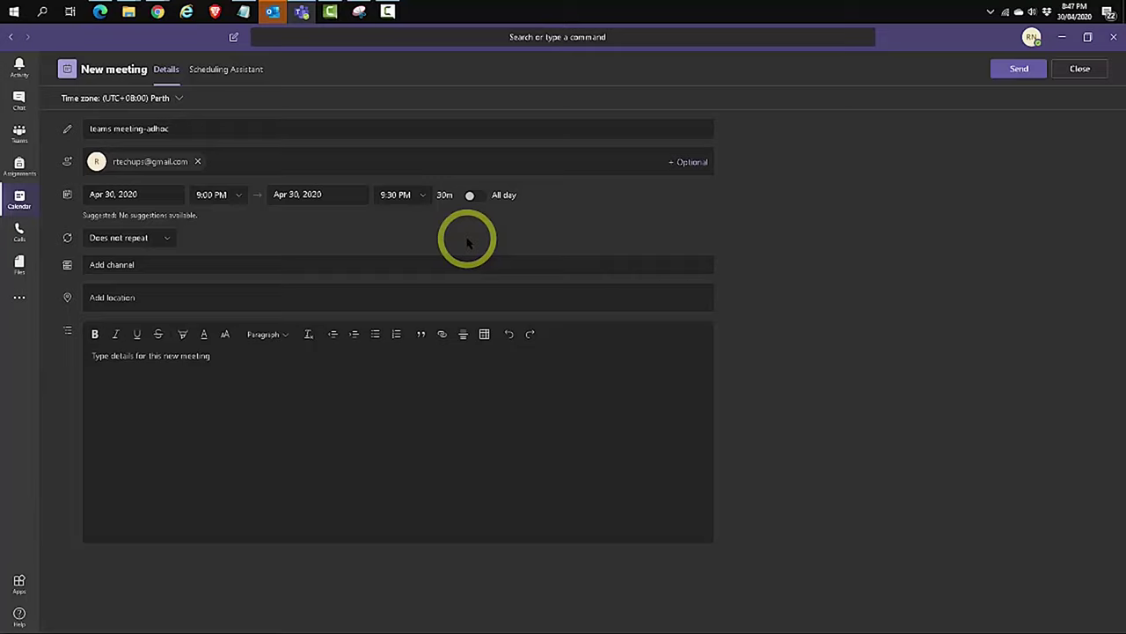
left_click(146, 375)
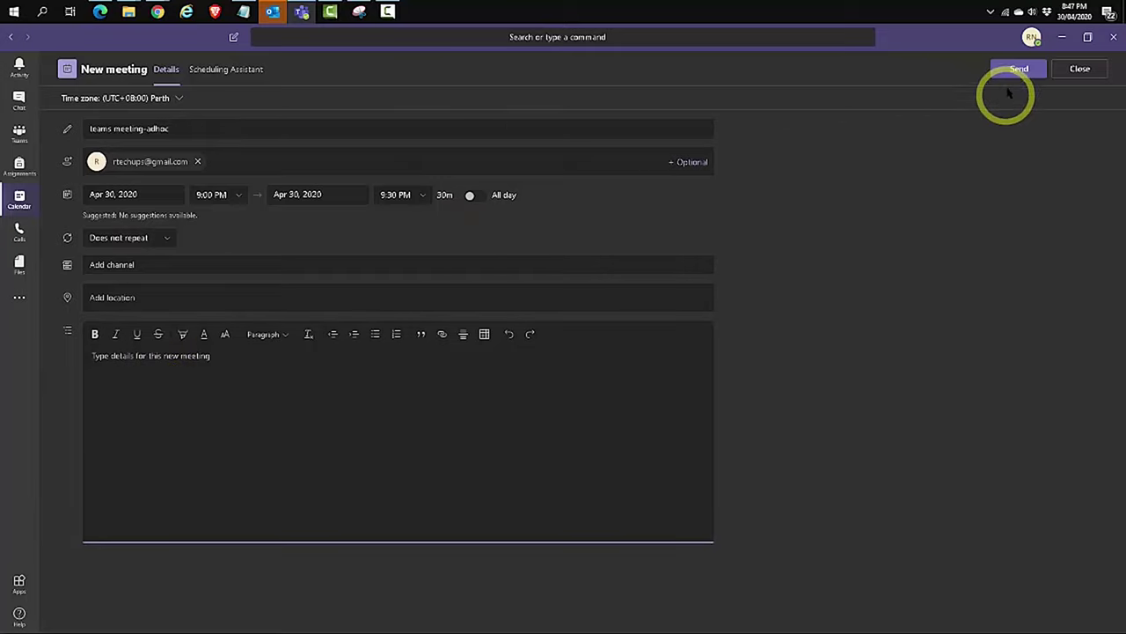
Set the meeting start to 11:00 PM on Apr 30 and send the invitation
left_click(238, 195)
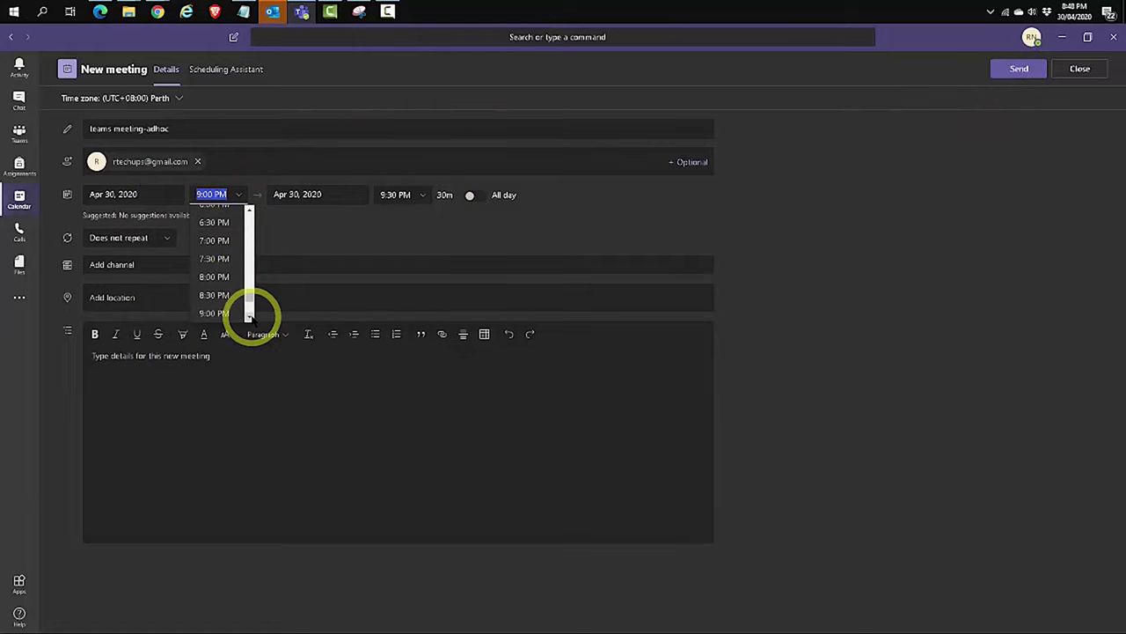
scroll(249, 313, "down", 3)
left_click(233, 292)
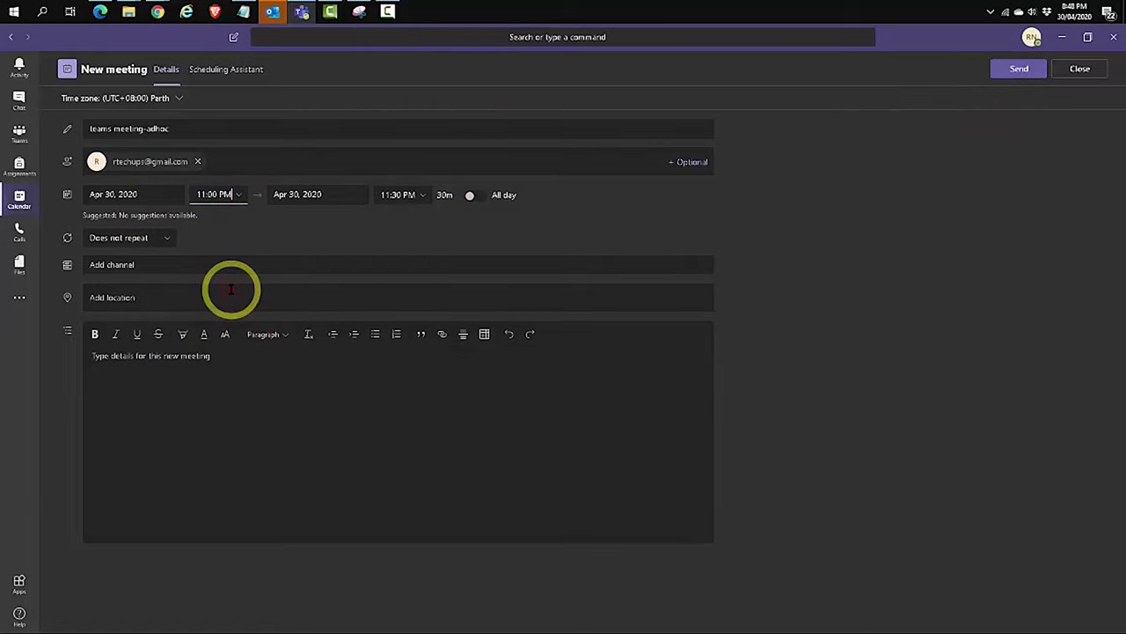
left_click(1018, 72)
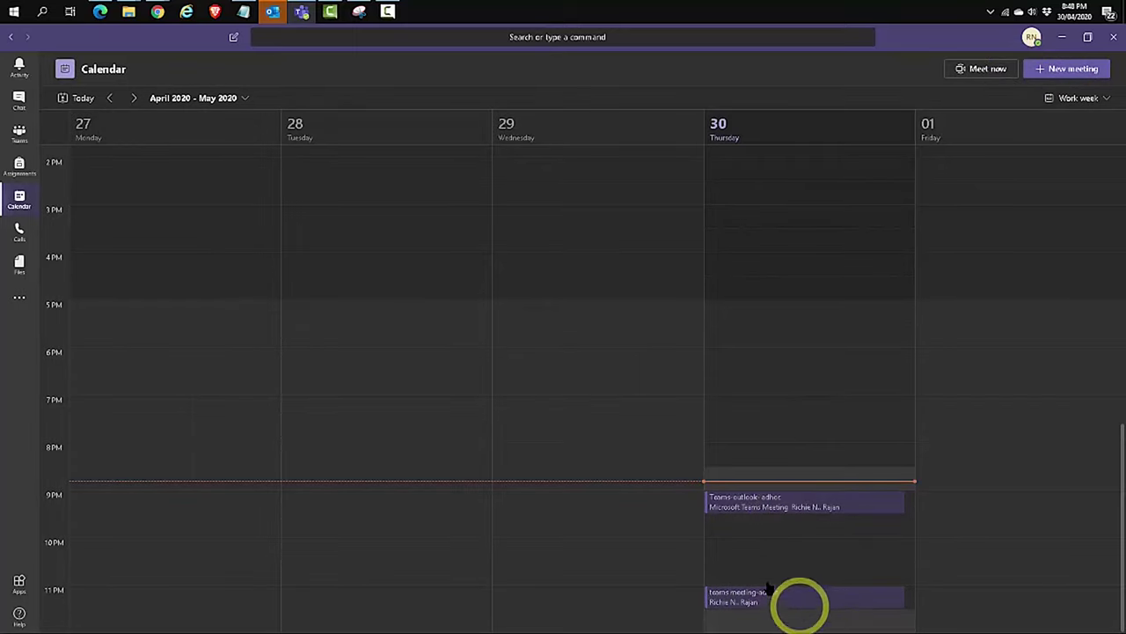
left_click(758, 505)
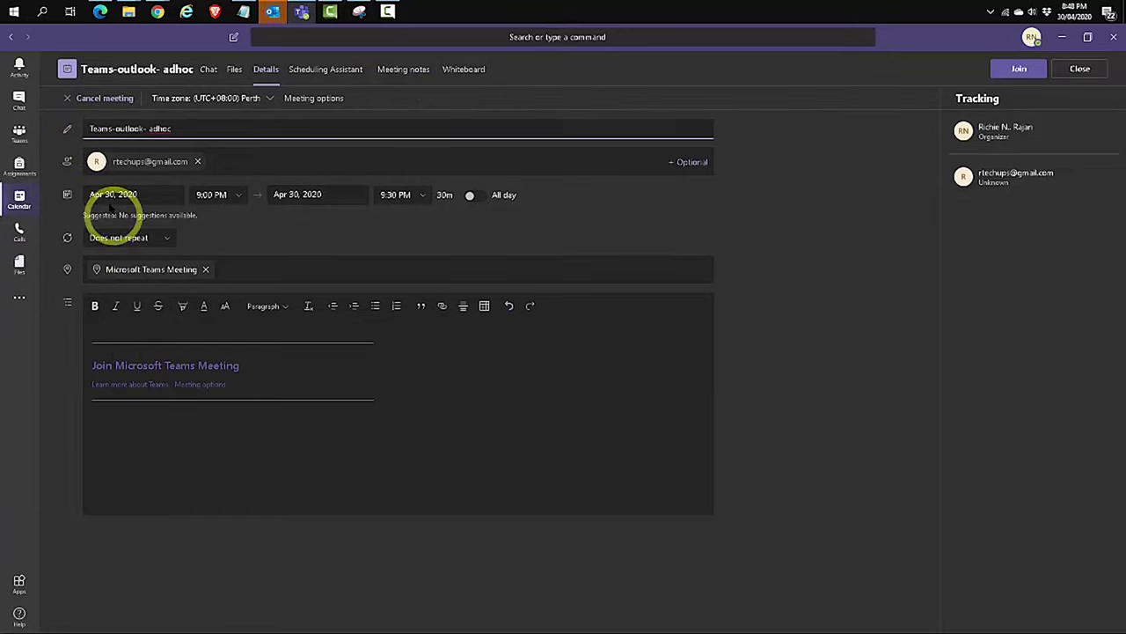
left_click(1080, 70)
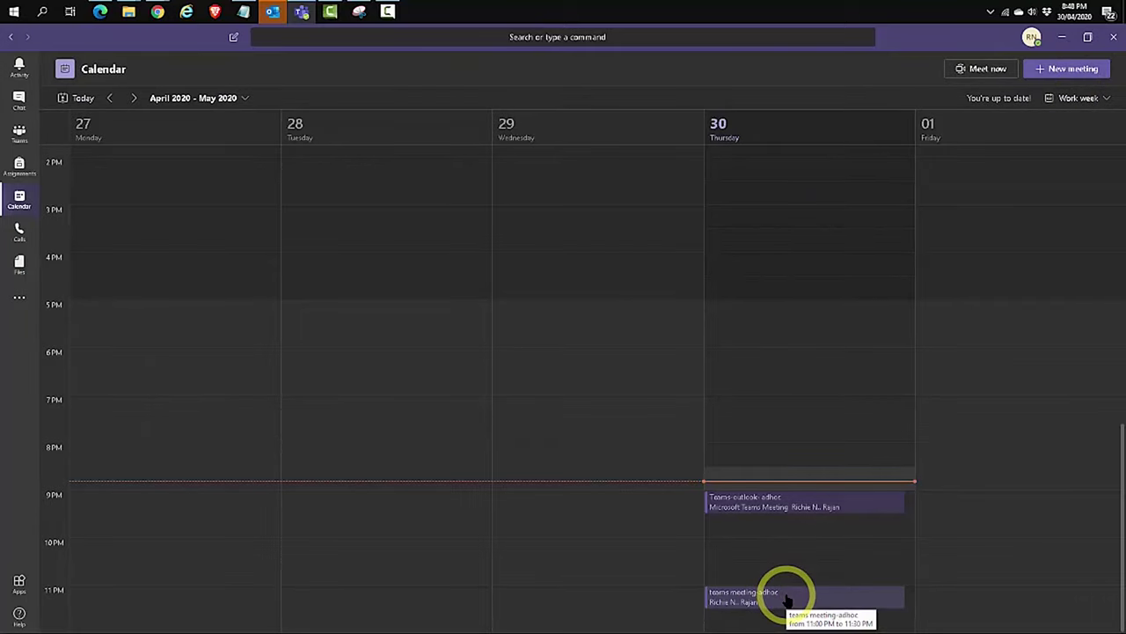
left_click(788, 598)
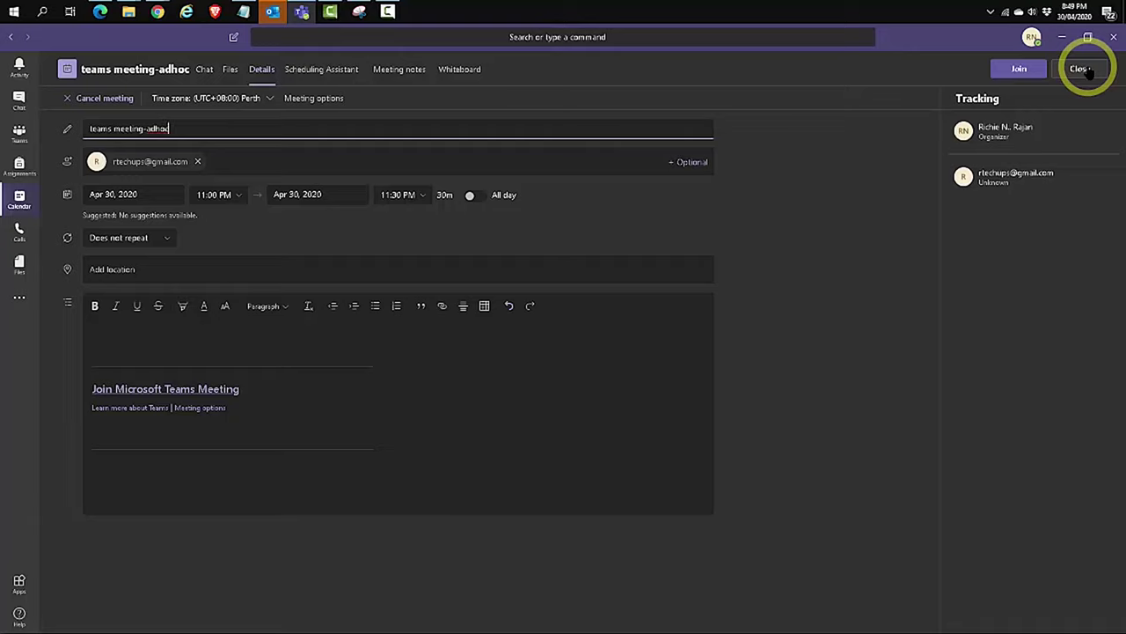
Create a Thursday 9:30 PM meeting titled 'Teams meeting-channel- ongoing' inviting the external guest
left_click(1082, 69)
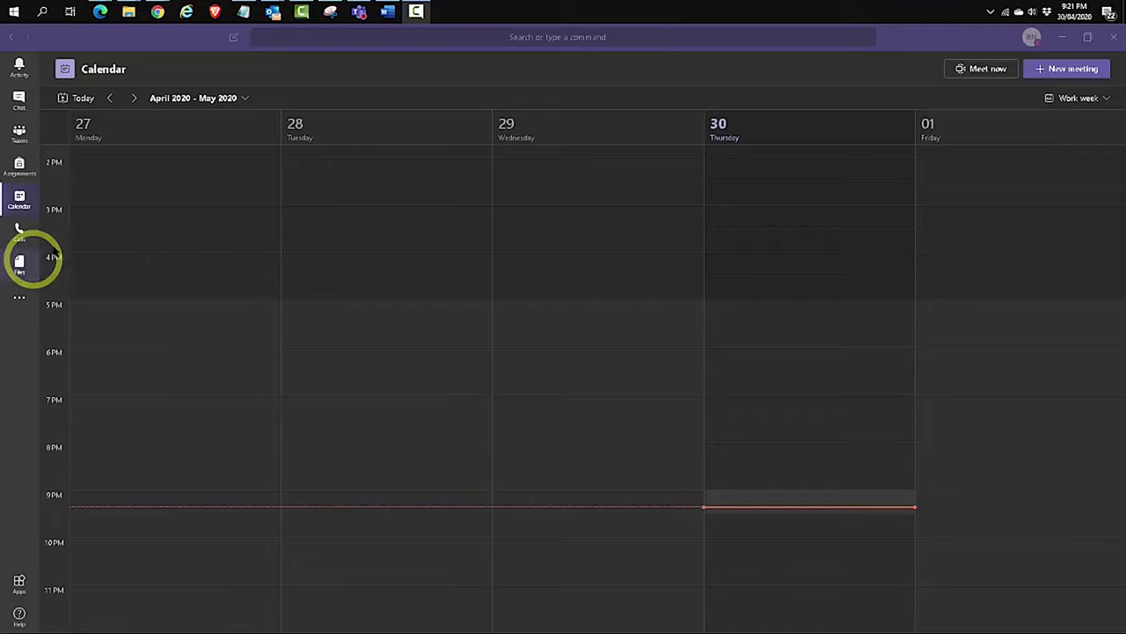
left_click(25, 199)
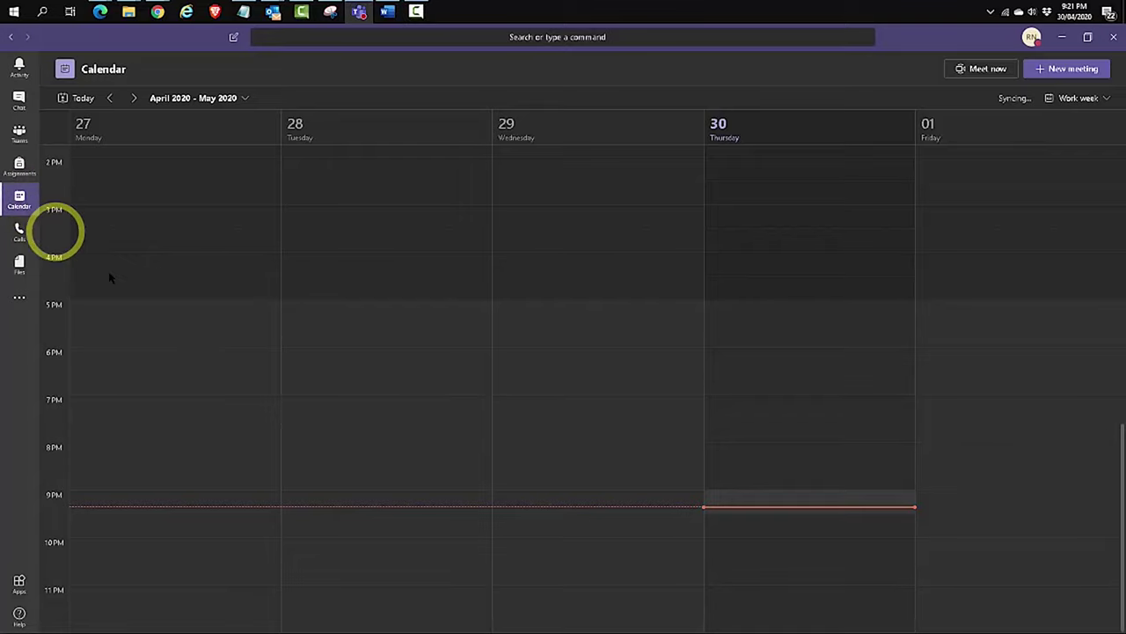
left_click(789, 539)
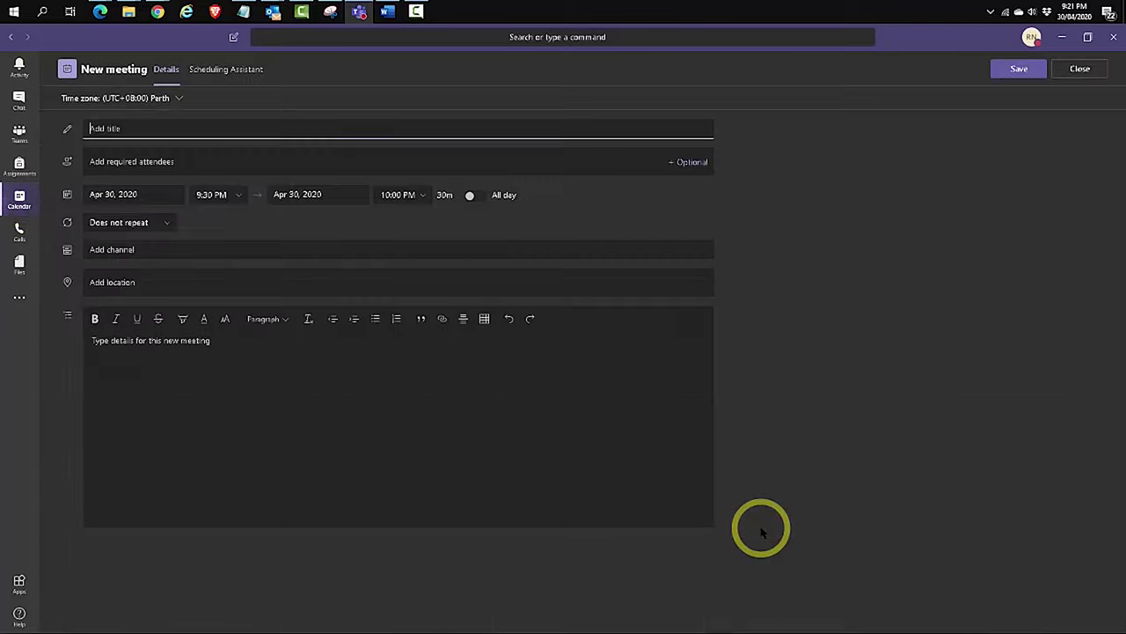
left_click(106, 128)
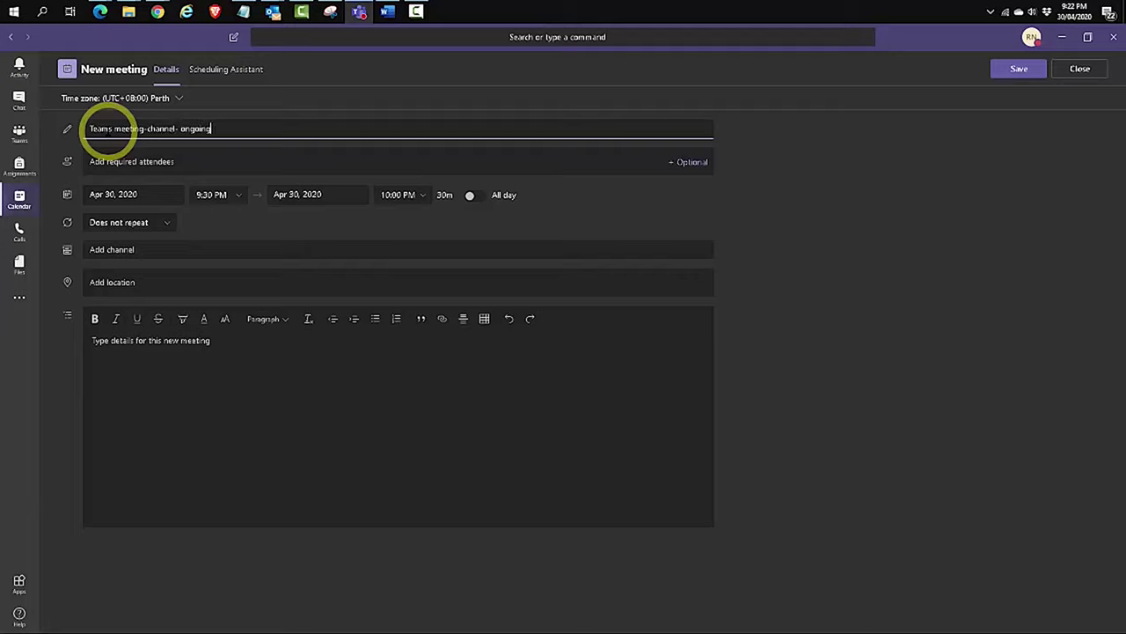
left_click(190, 167)
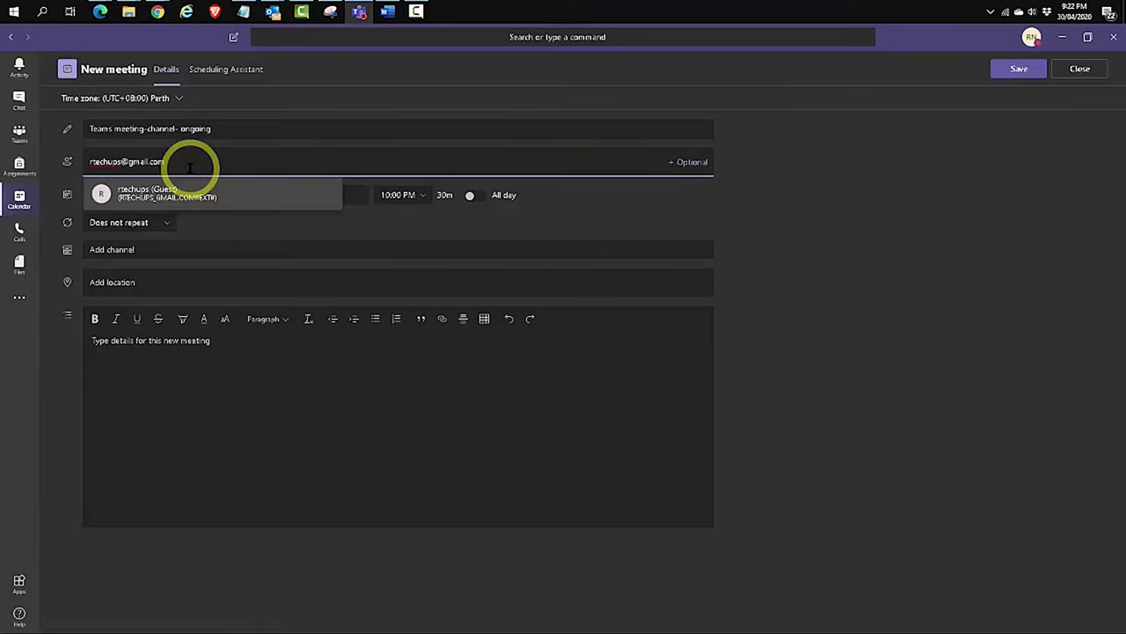
left_click(226, 193)
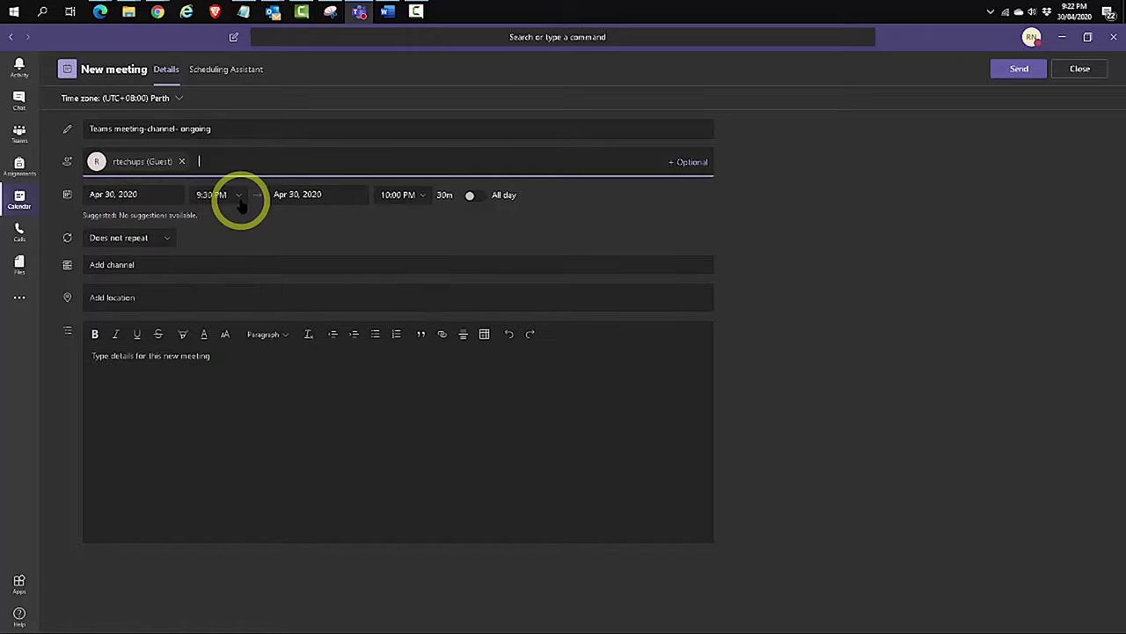
Assign the meeting to the Technology > General channel
left_click(111, 264)
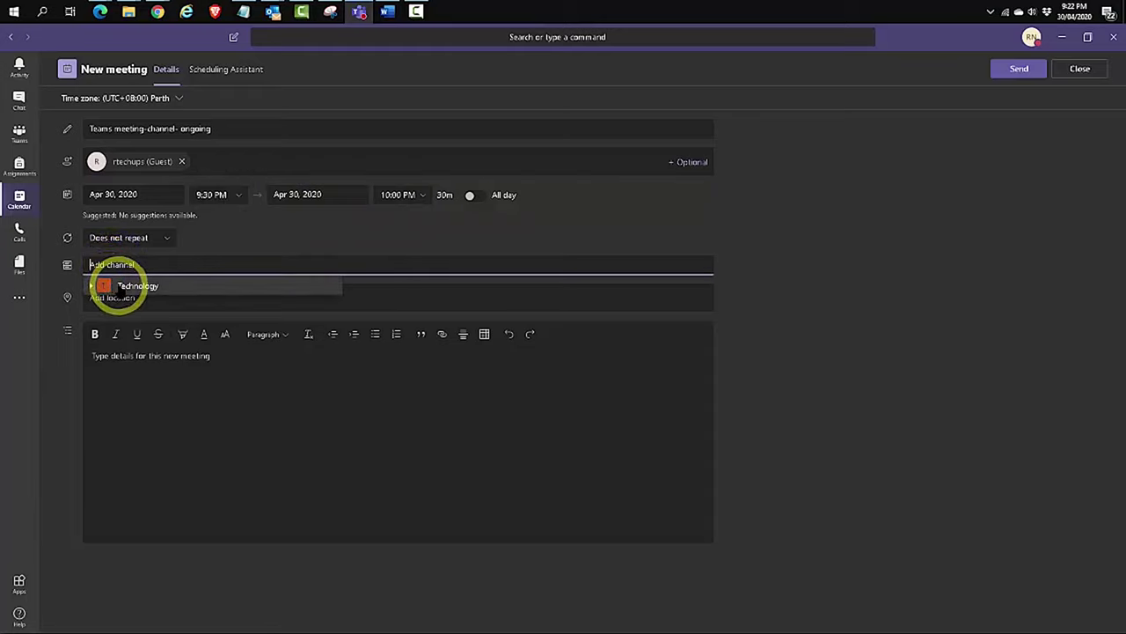
left_click(119, 289)
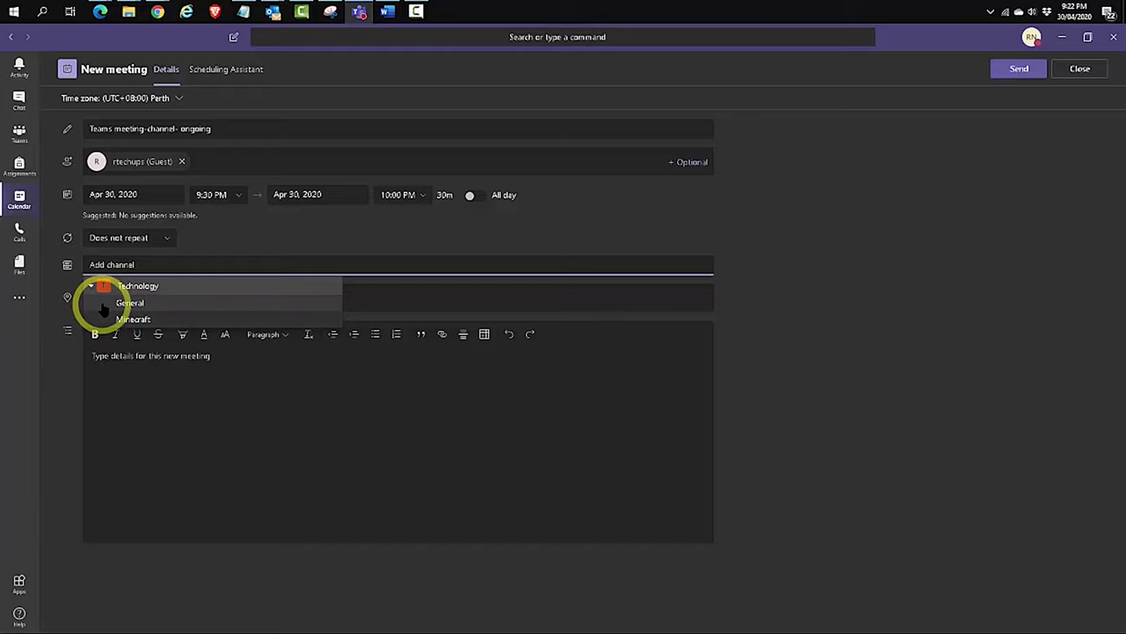
left_click(101, 304)
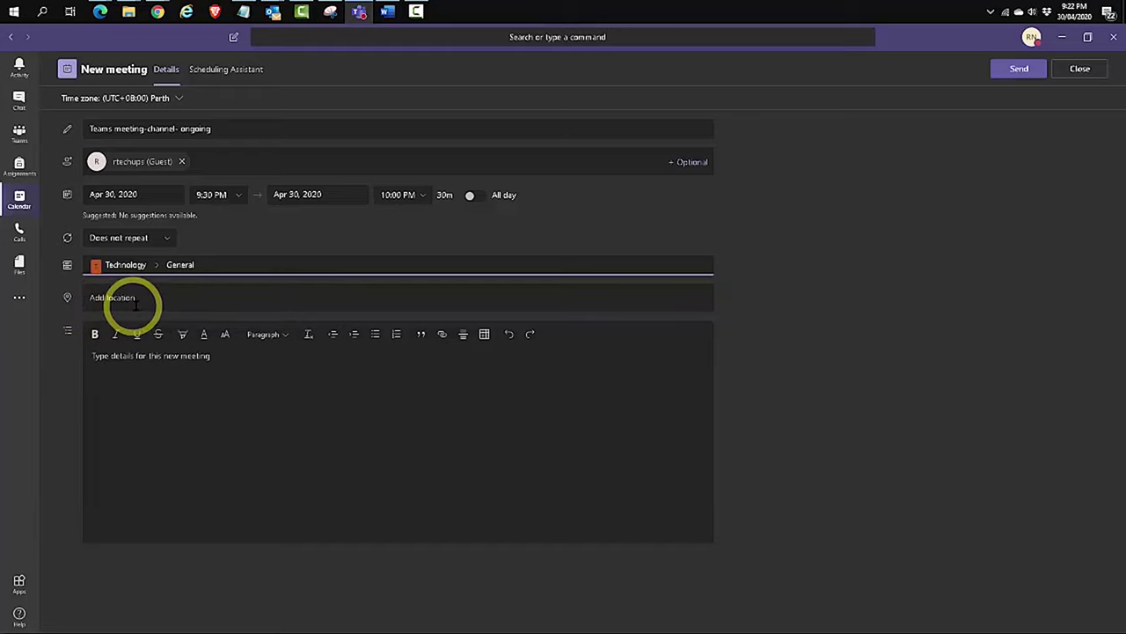
left_click(152, 378)
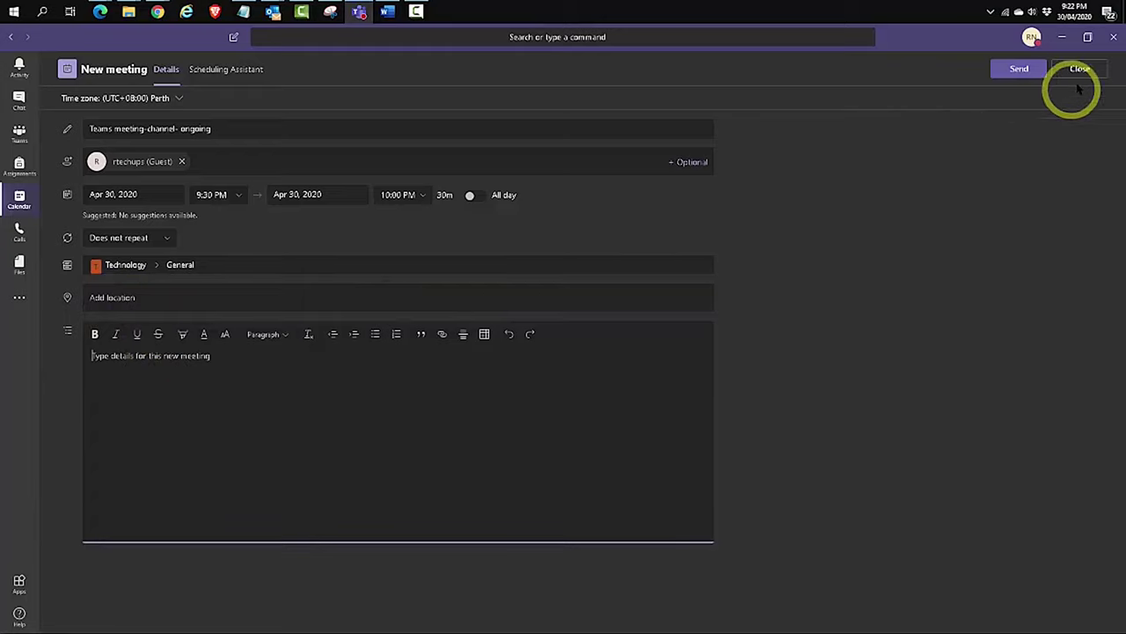
Send the 'Teams meeting-channel- ongoing' invitation for Thursday 9:30–10:00 PM
left_click(1026, 76)
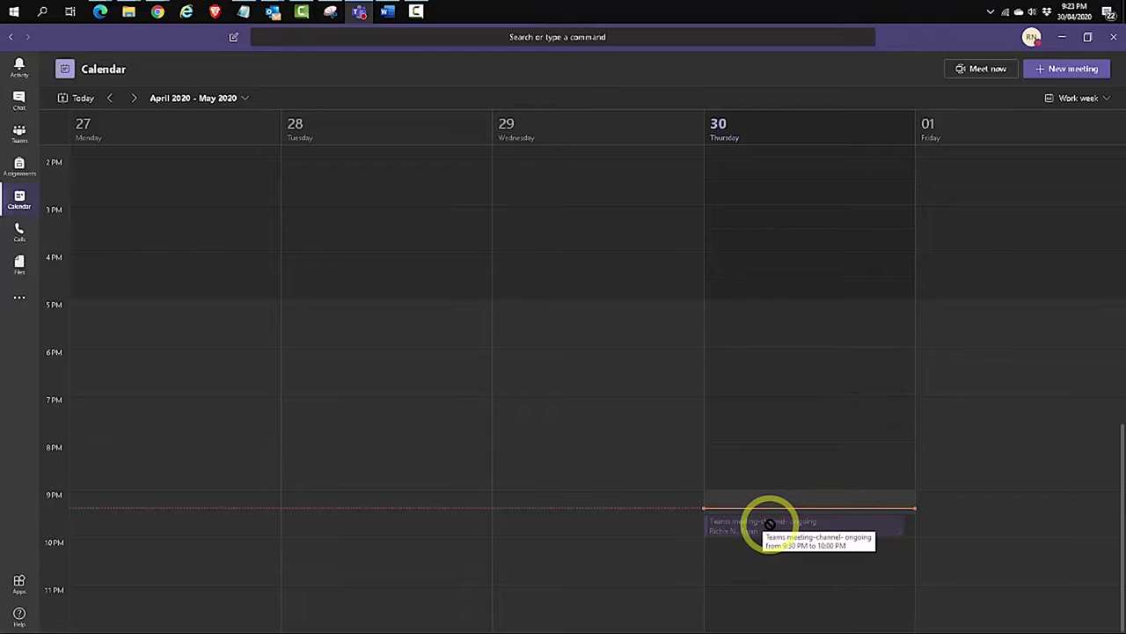
Schedule and send an untitled meeting from the Technology team's Minecraft channel via Meet now
left_click(19, 130)
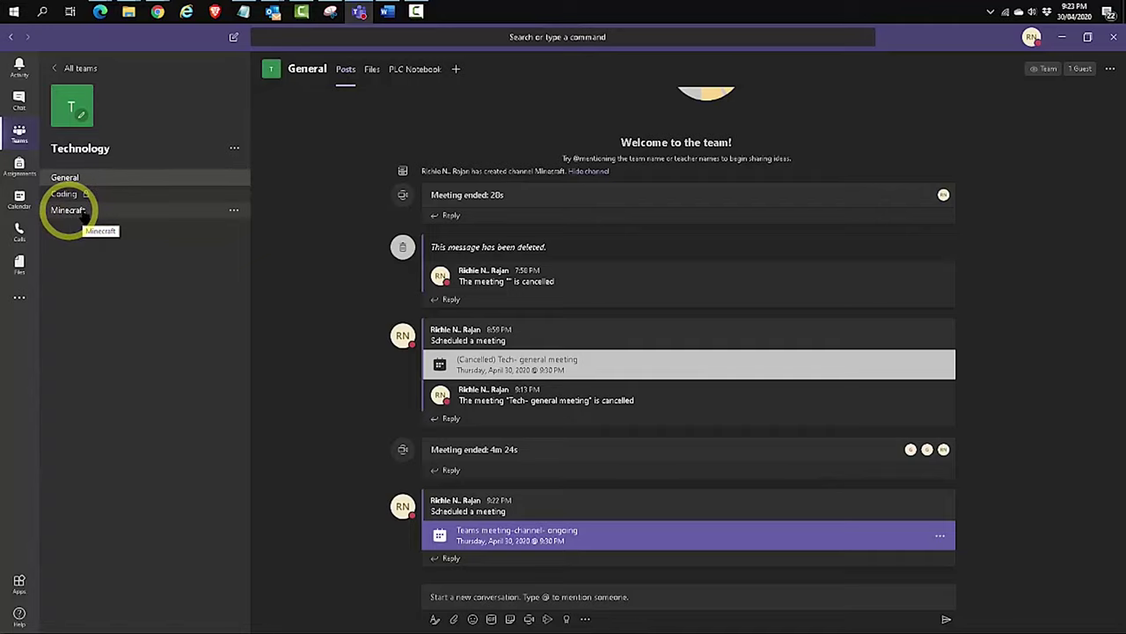
left_click(94, 215)
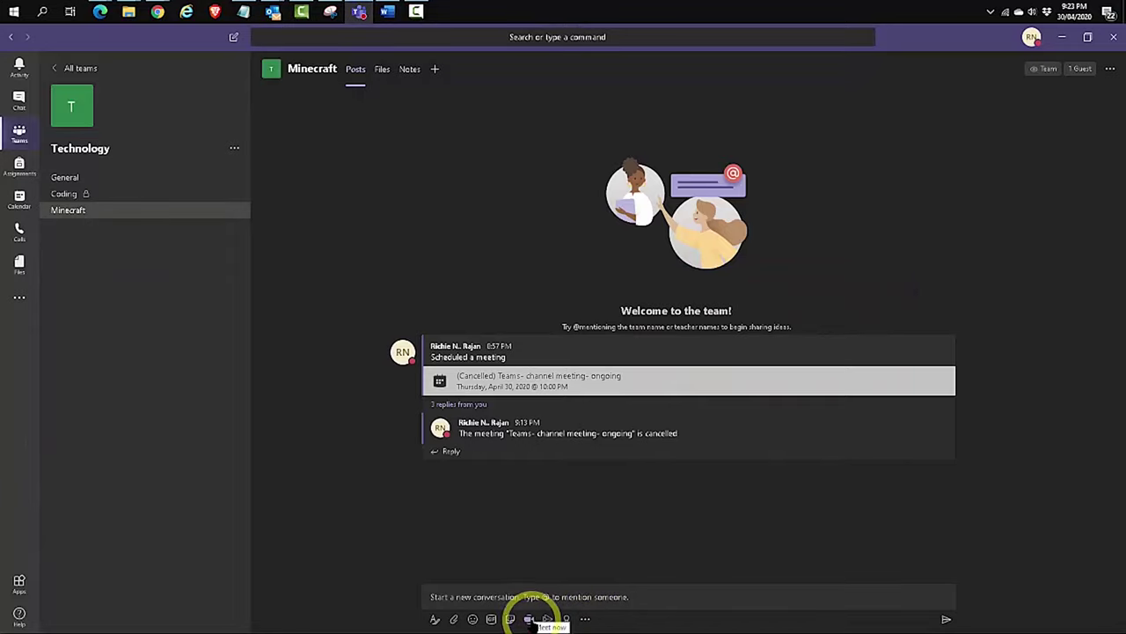
left_click(529, 619)
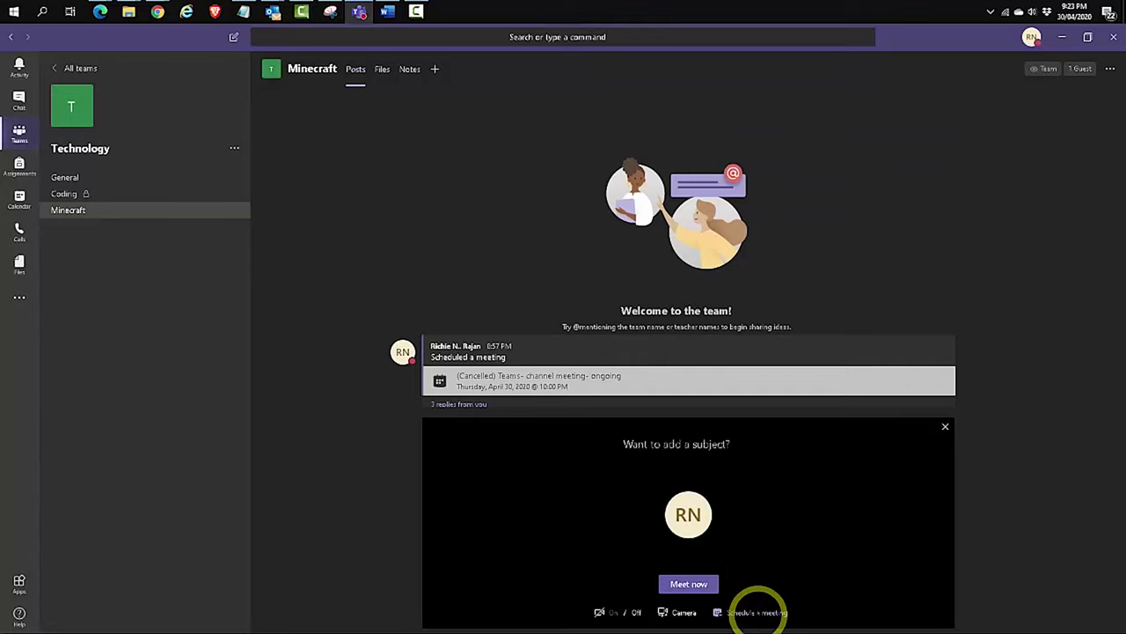
left_click(757, 612)
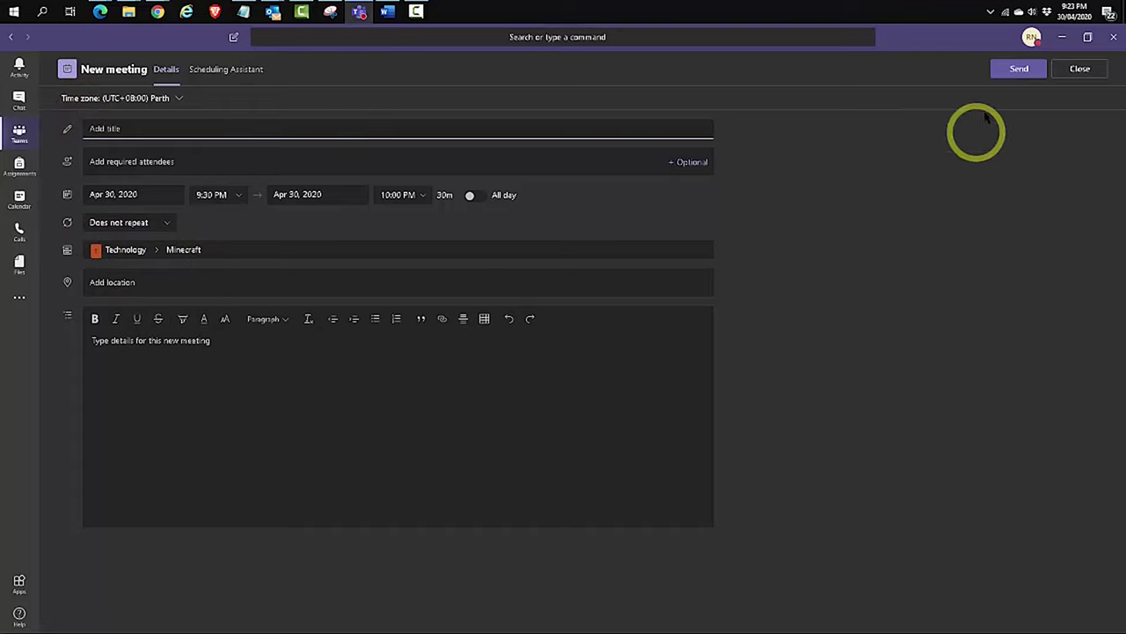
left_click(1018, 69)
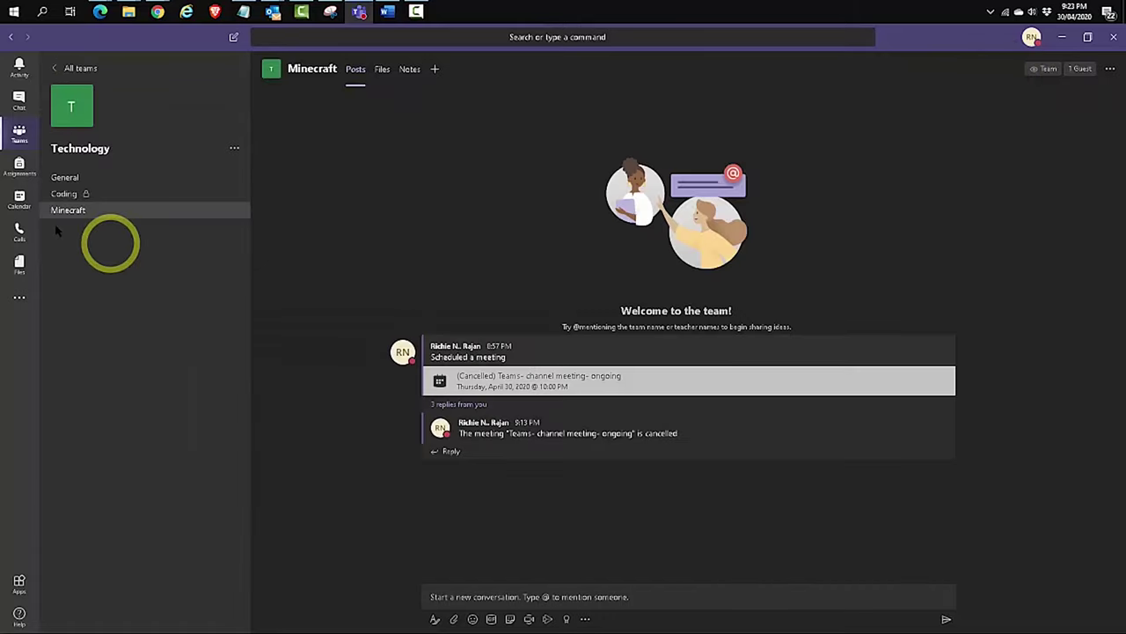
Back on the Calendar, discard a stray new-meeting form and review the untitled 9:30 PM meeting's details
left_click(19, 201)
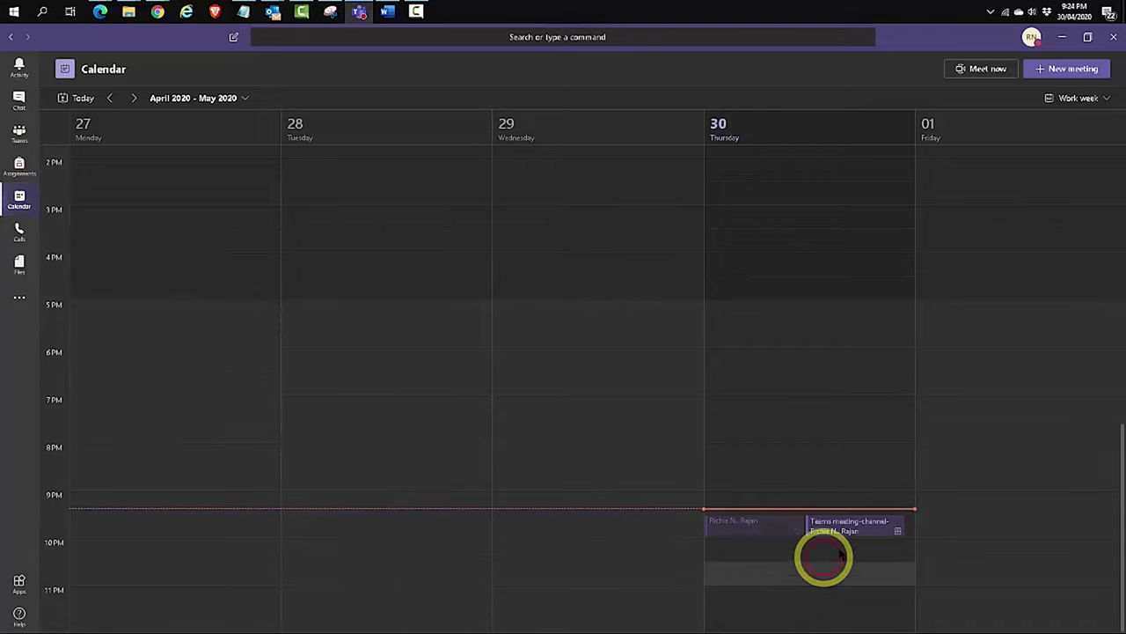
left_click(796, 576)
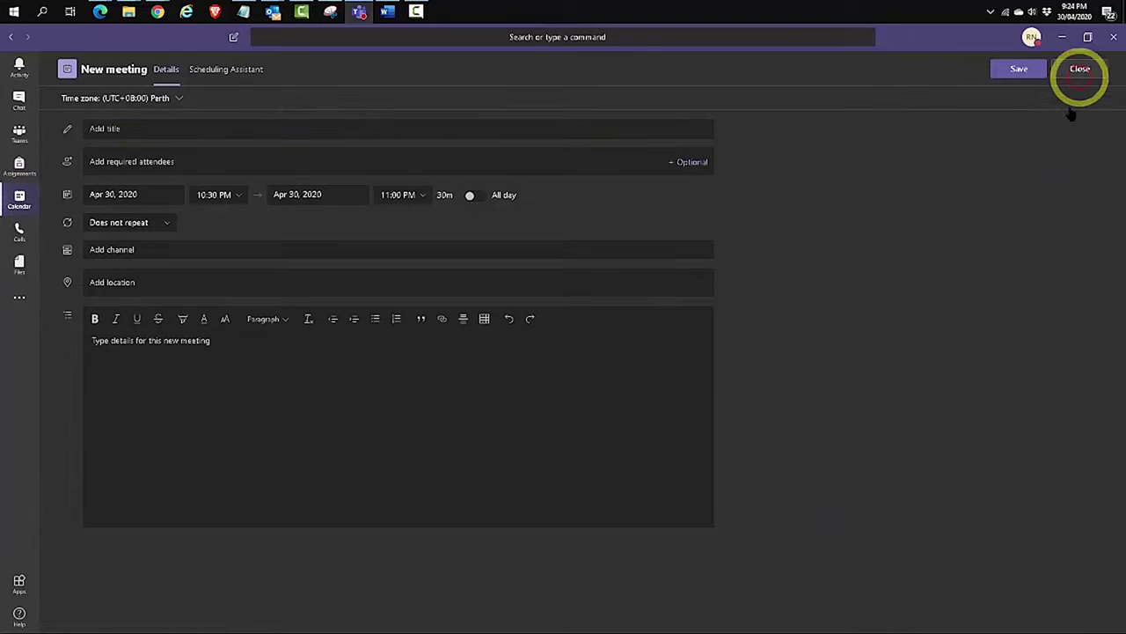
left_click(1081, 70)
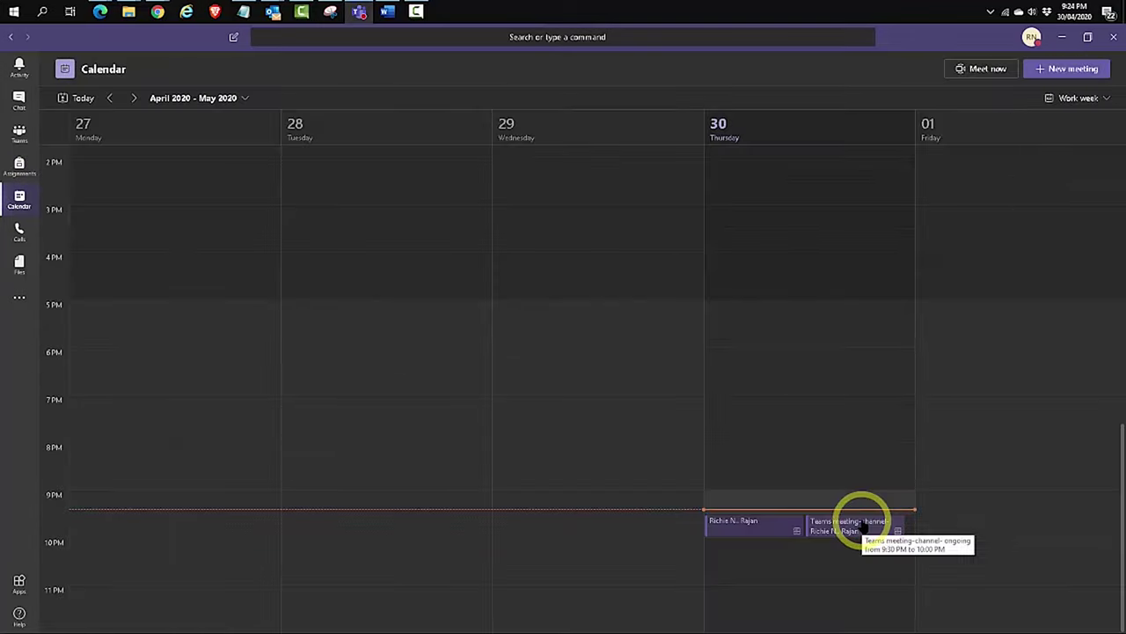
left_click(748, 531)
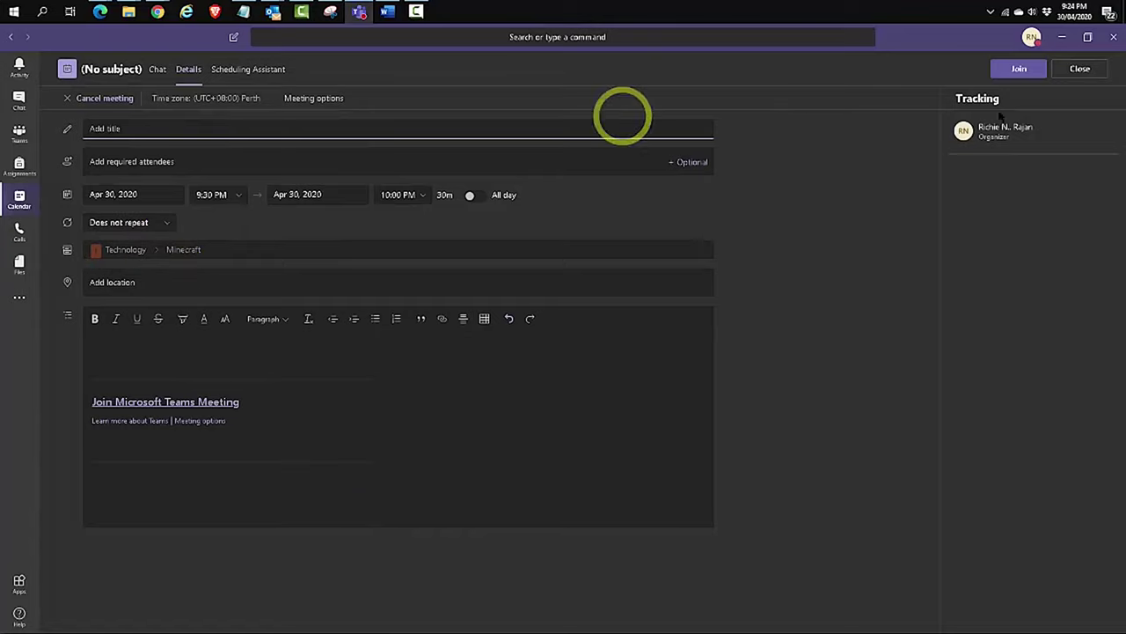
left_click(1082, 70)
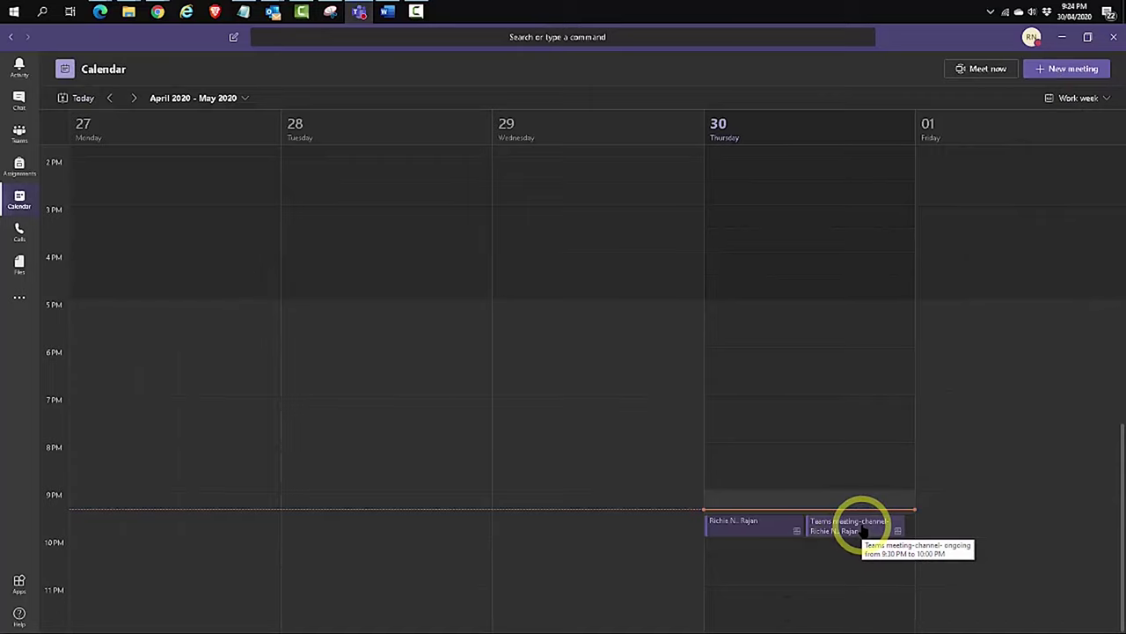
Join 'Teams meeting-channel- ongoing' online with the microphone muted, keeping the call minimised over the Calendar
right_click(863, 528)
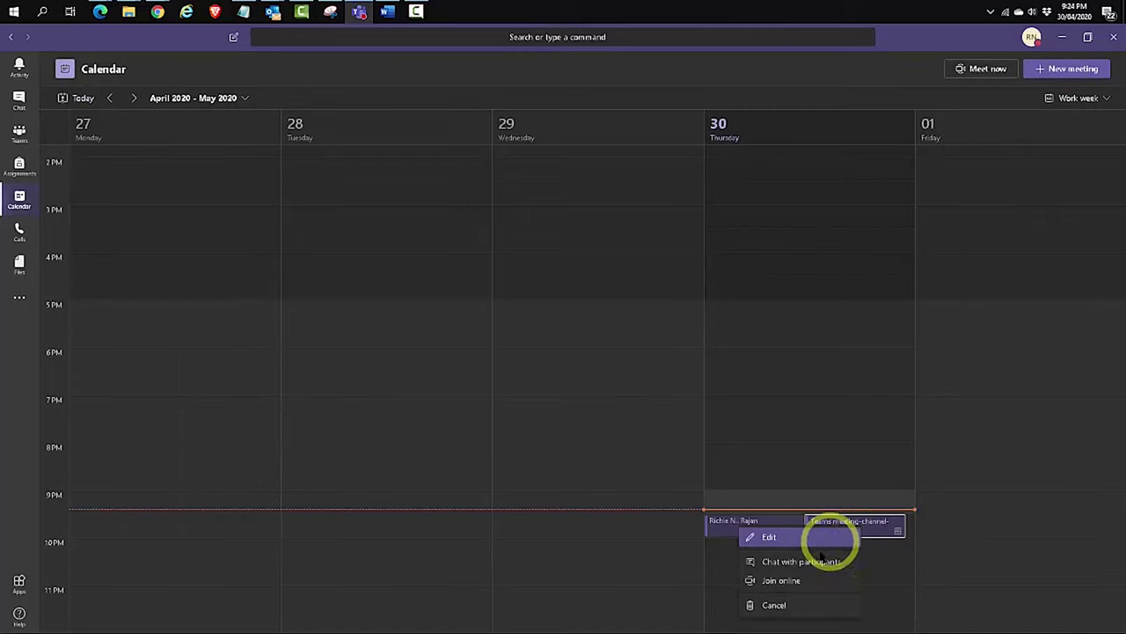
left_click(778, 581)
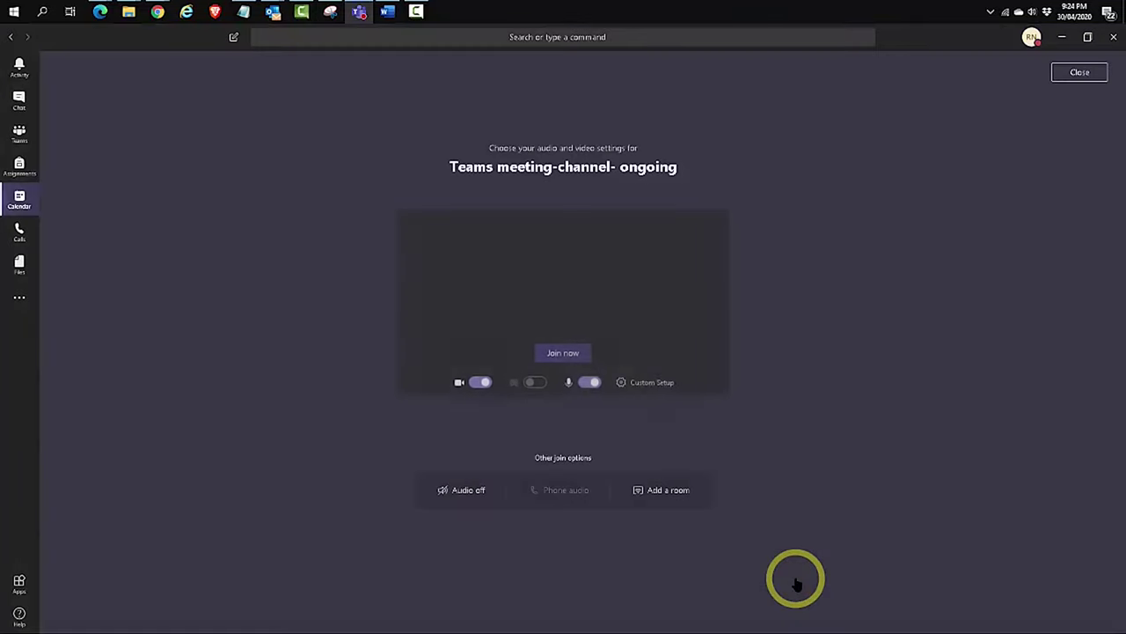
left_click(589, 383)
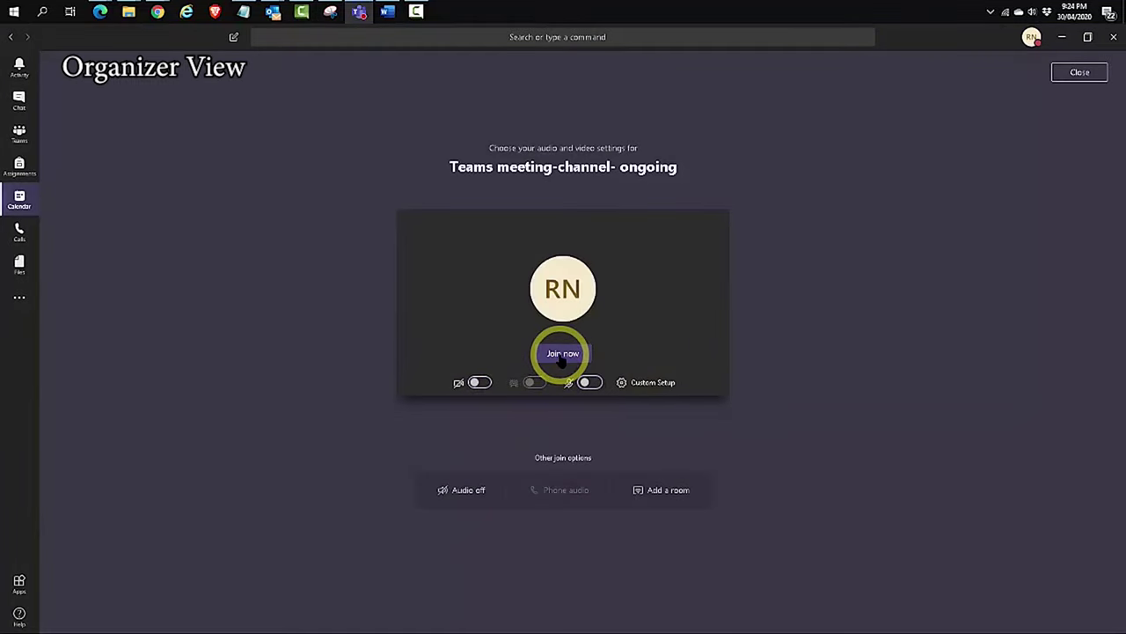
left_click(563, 354)
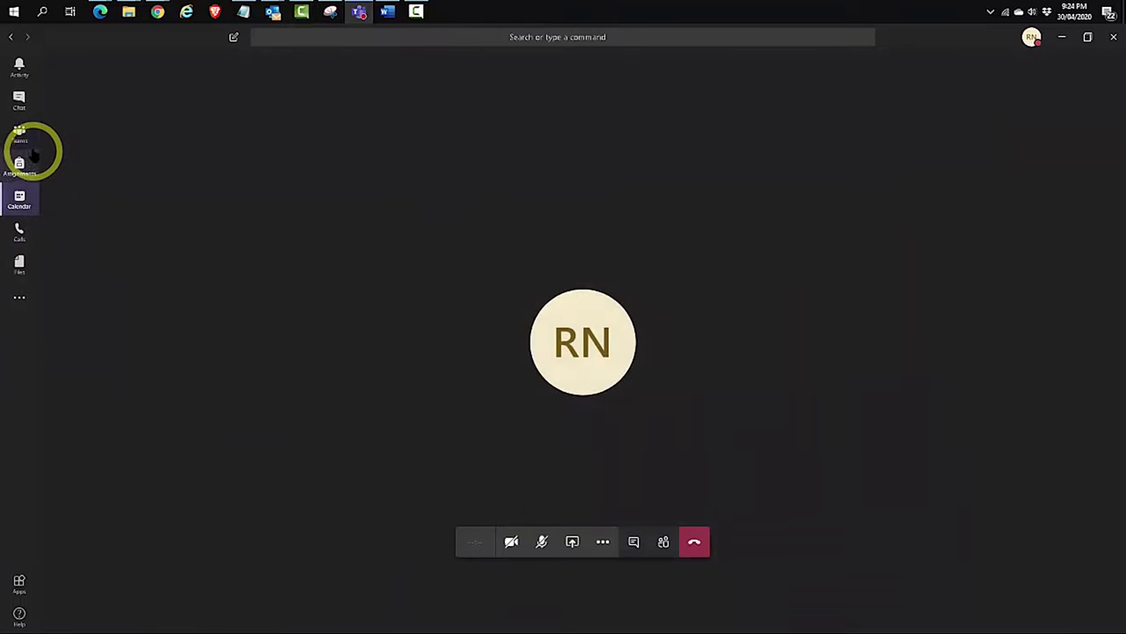
left_click(19, 200)
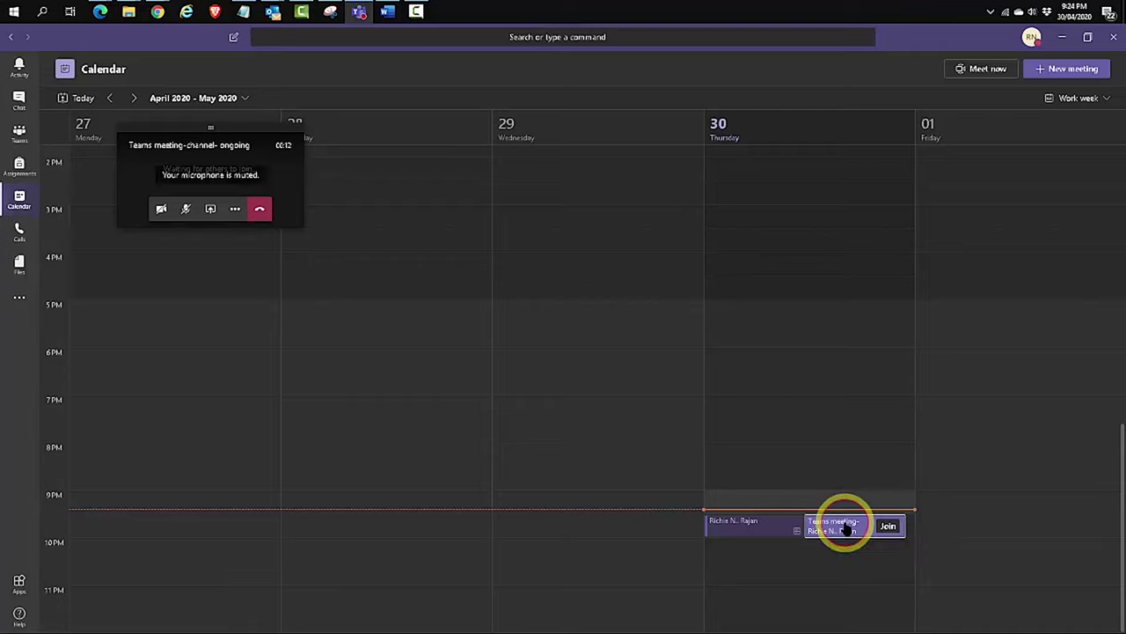
Copy the meeting's Join Microsoft Teams Meeting link and load it in an InPrivate browser window
double_click(843, 526)
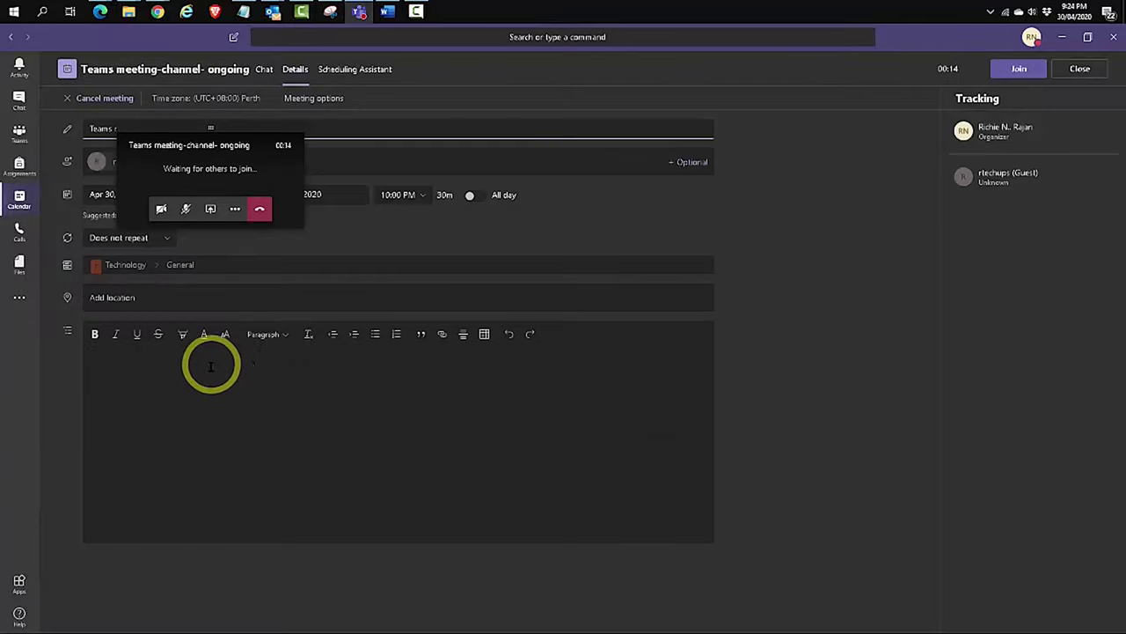
right_click(203, 423)
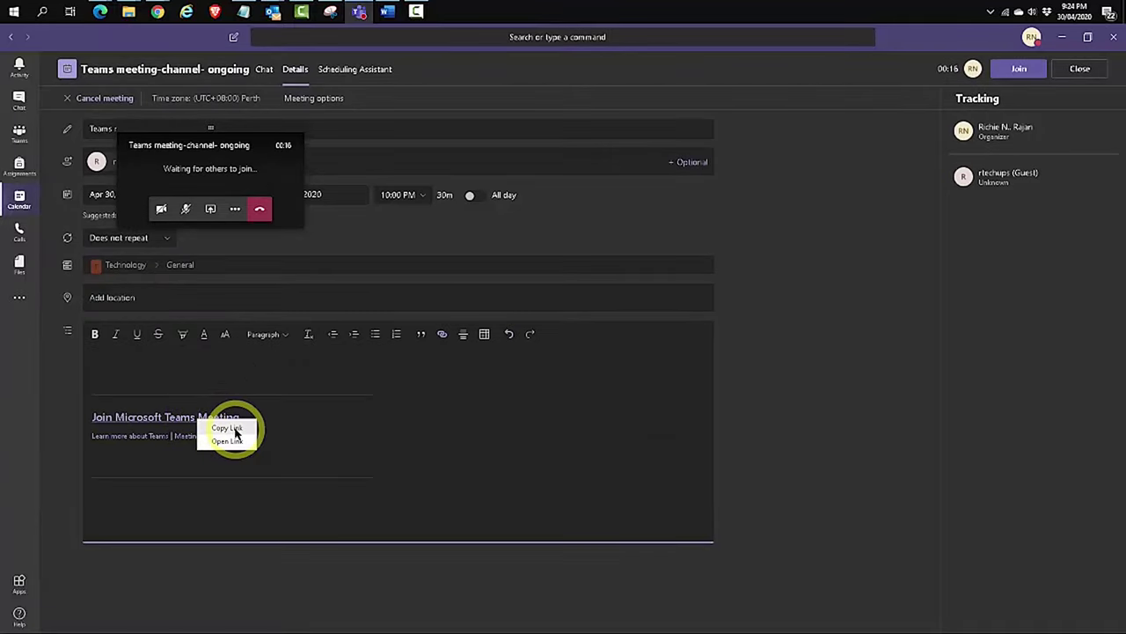
left_click(227, 428)
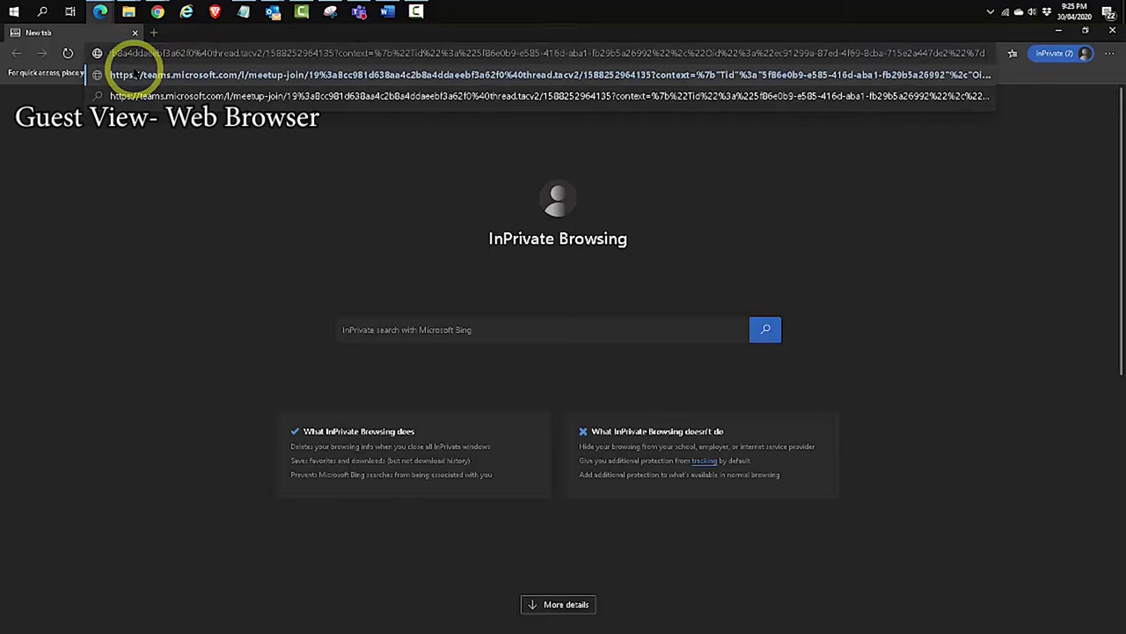
key("Return")
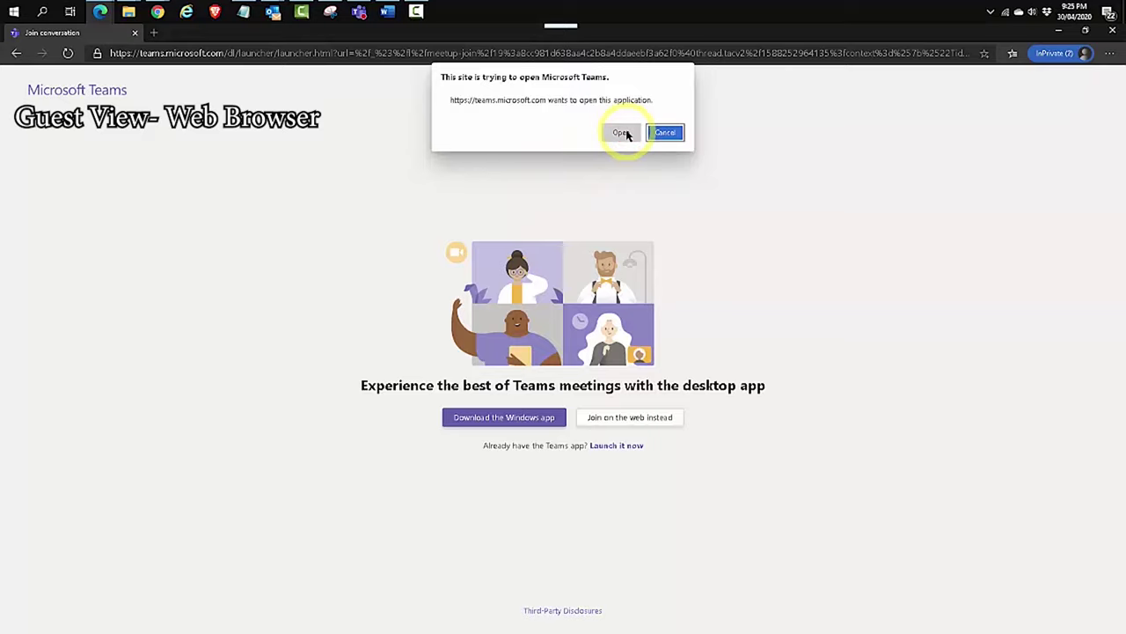
As the guest, join on the web instead of the app, microphone off, and ask to join
left_click(666, 132)
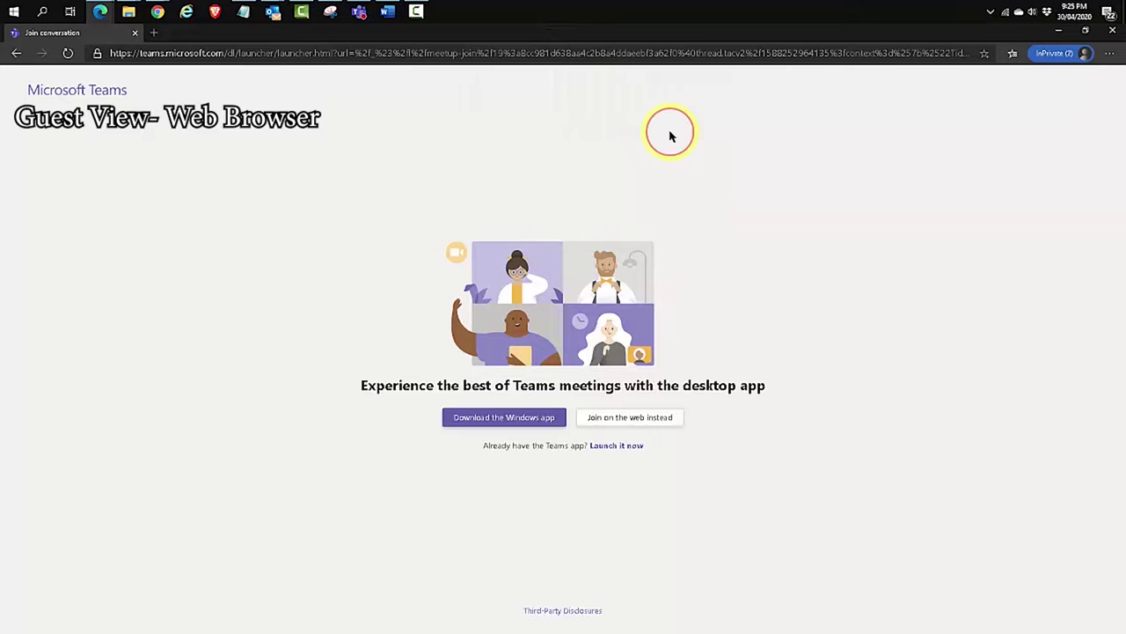
left_click(654, 419)
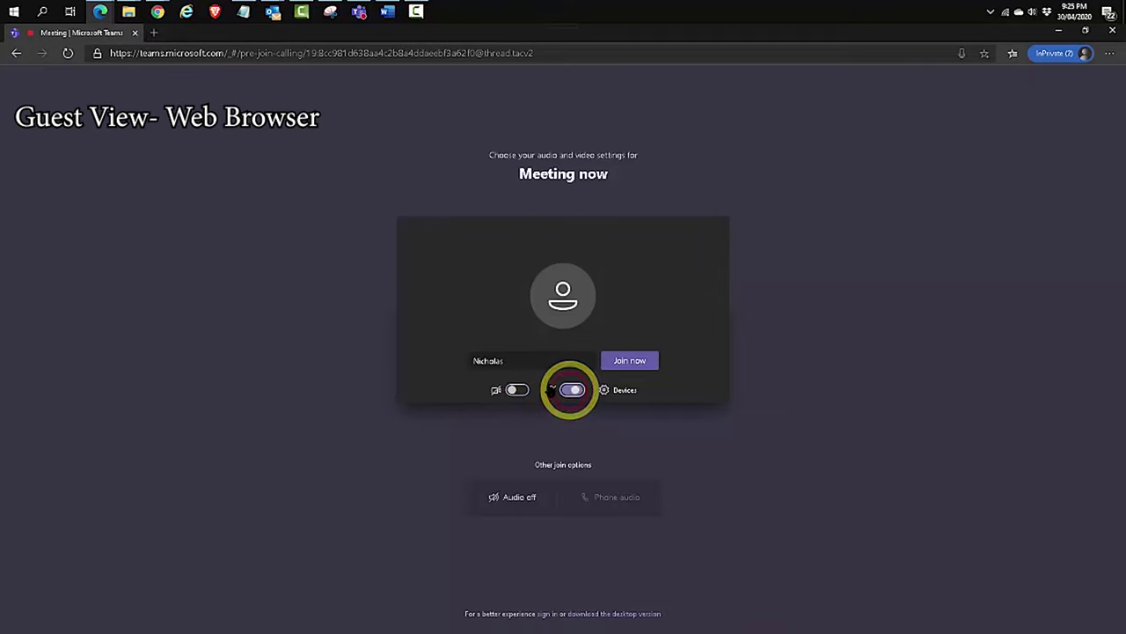
left_click(573, 390)
left_click_drag(513, 361, 455, 360)
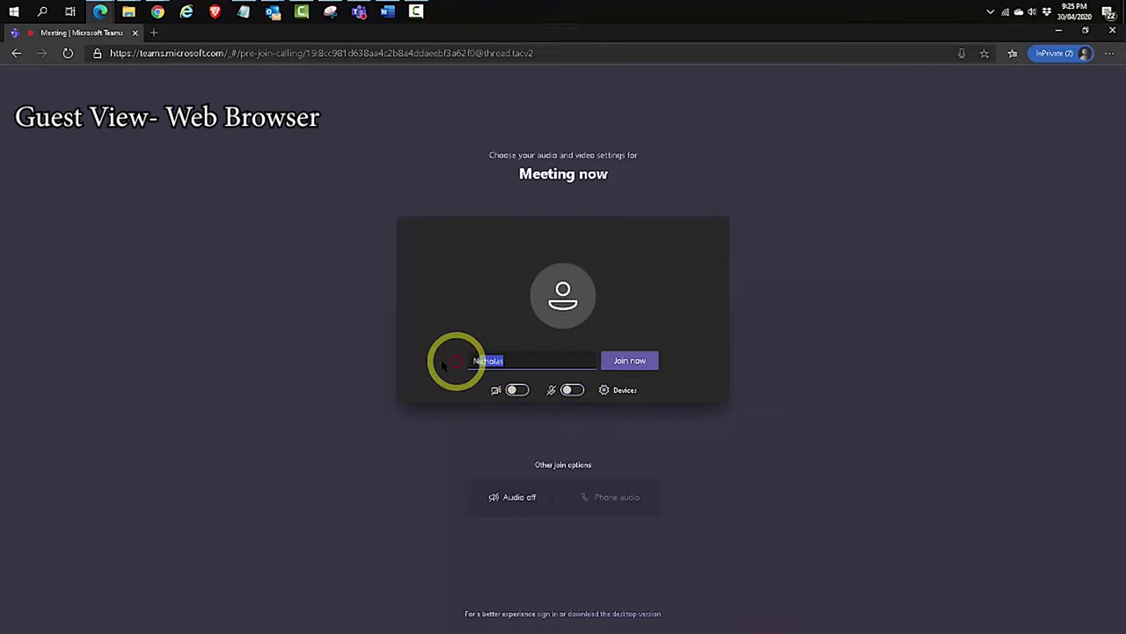
left_click(634, 361)
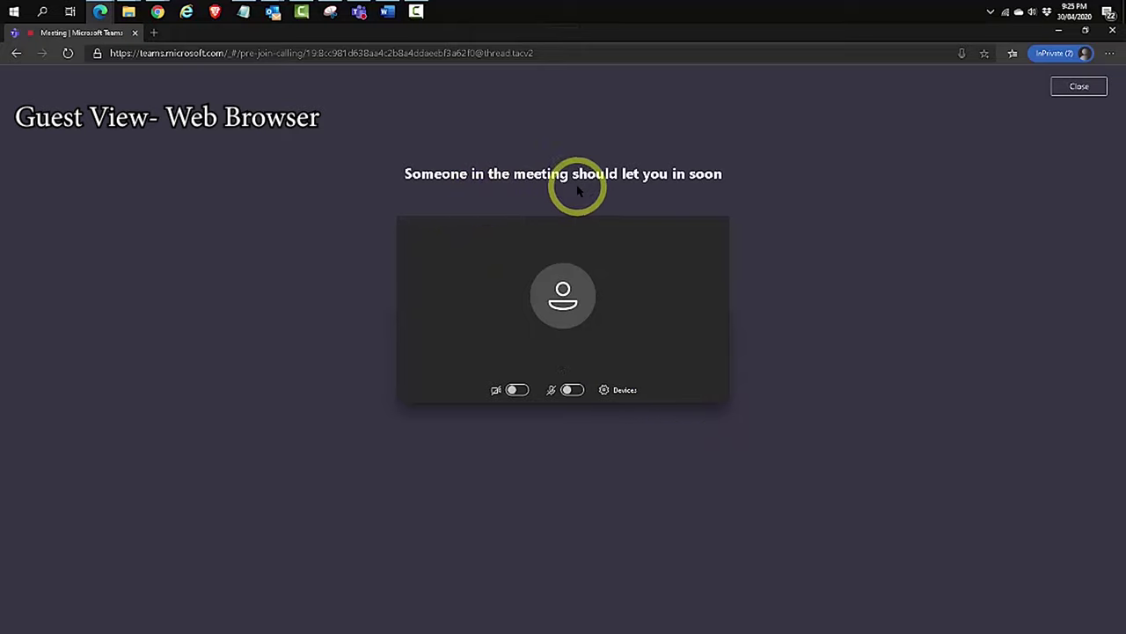
Admit the waiting guest from the organizer's desktop app, check the guest's browser, then show the Minecraft channel
left_click(359, 12)
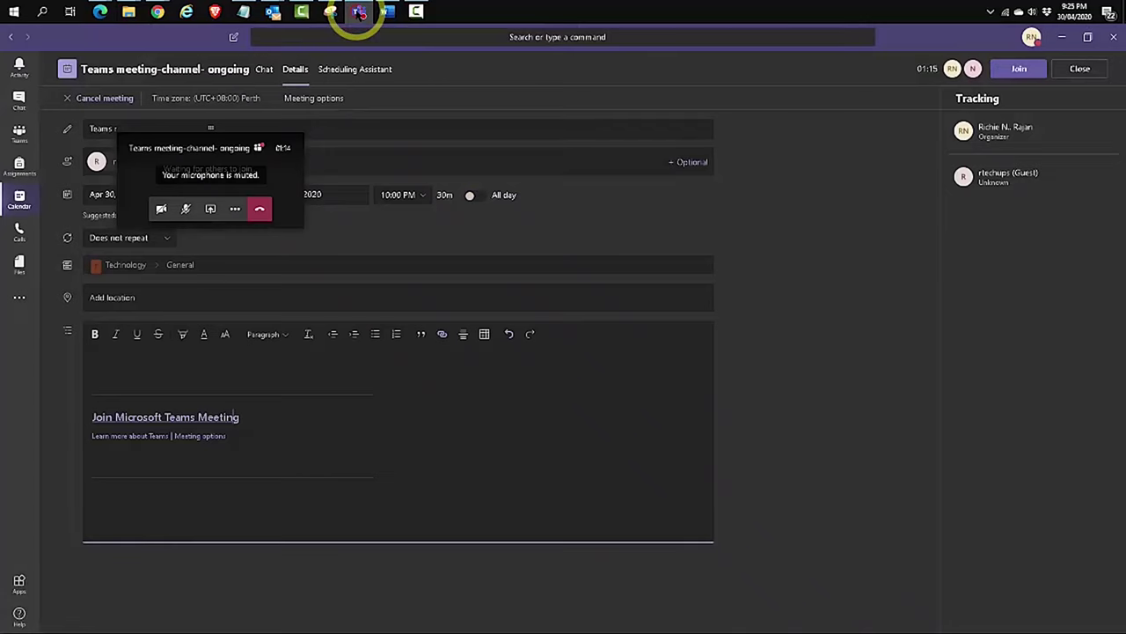
left_click(230, 150)
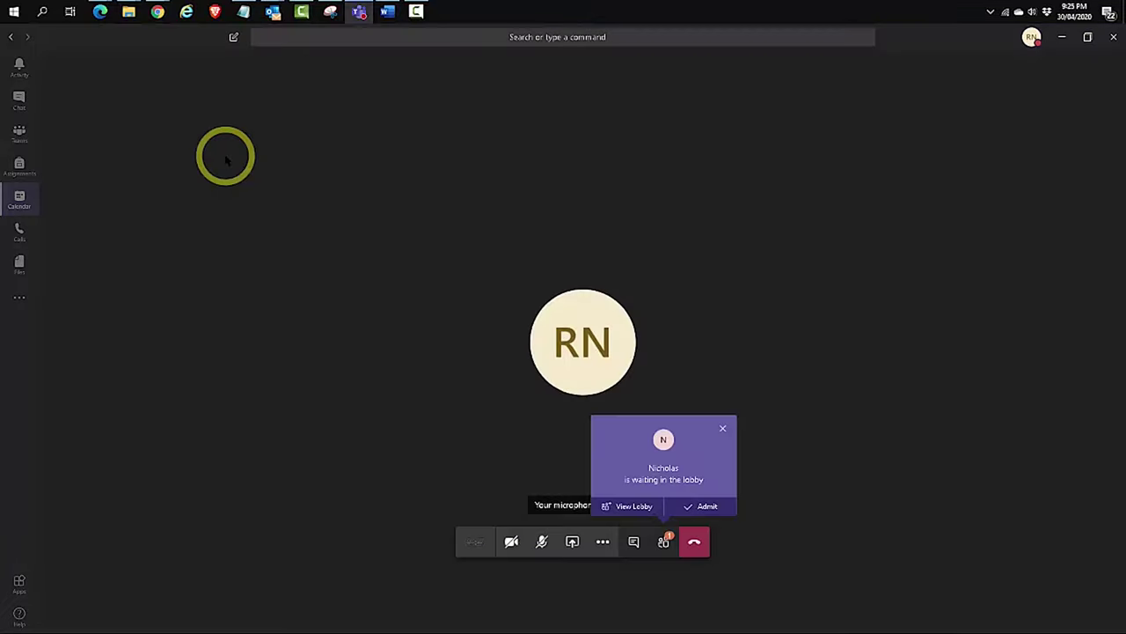
left_click(707, 506)
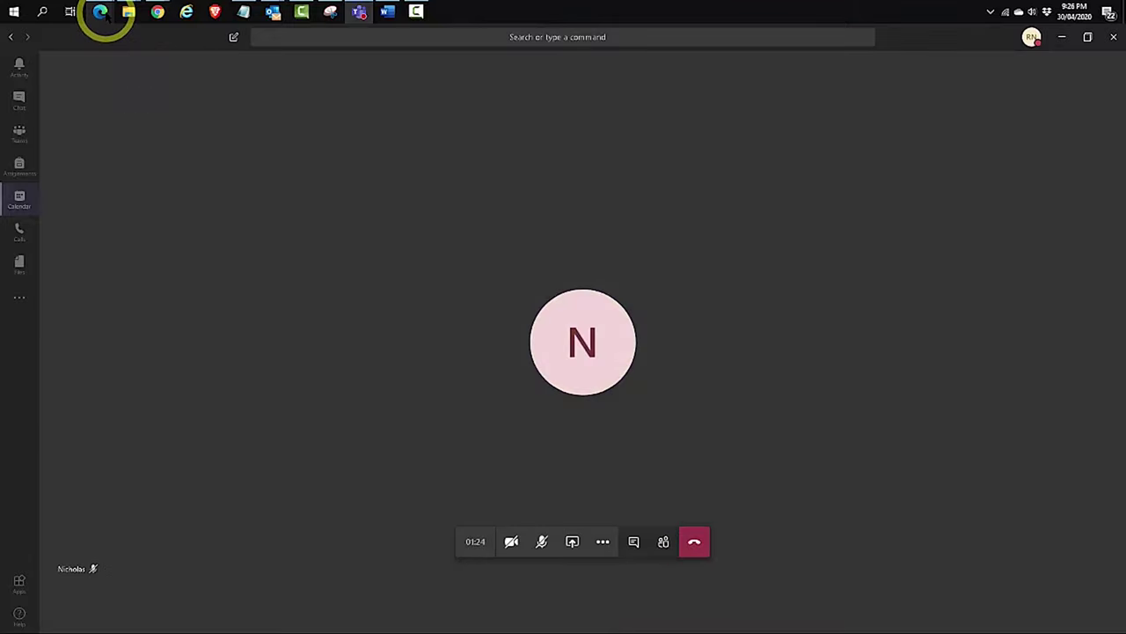
mouse_move(102, 13)
left_click(276, 72)
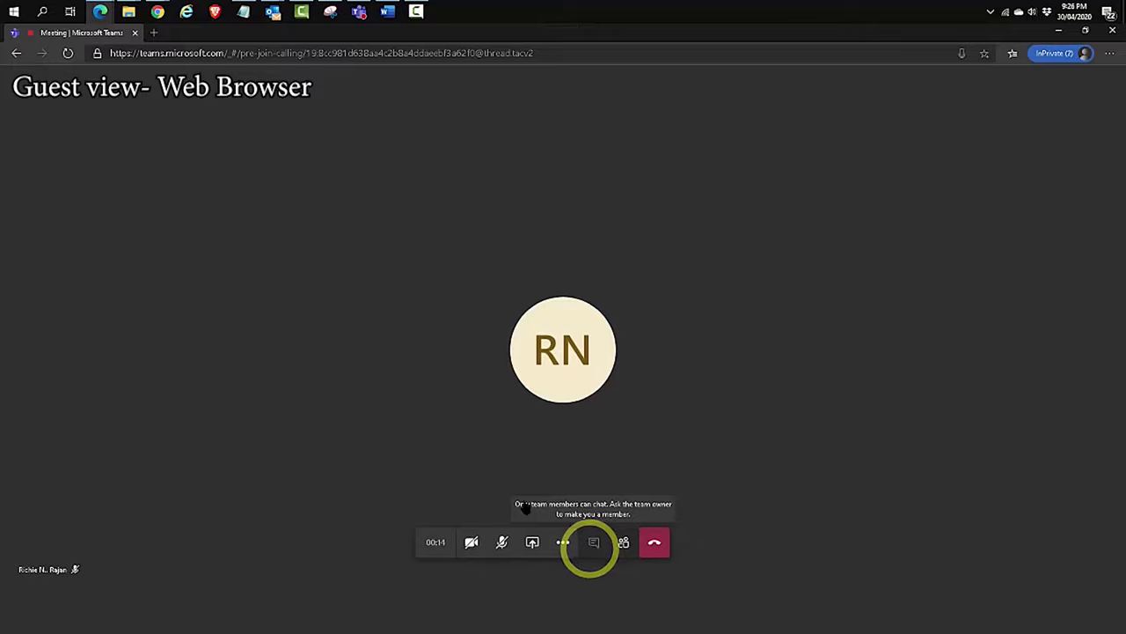
left_click(361, 12)
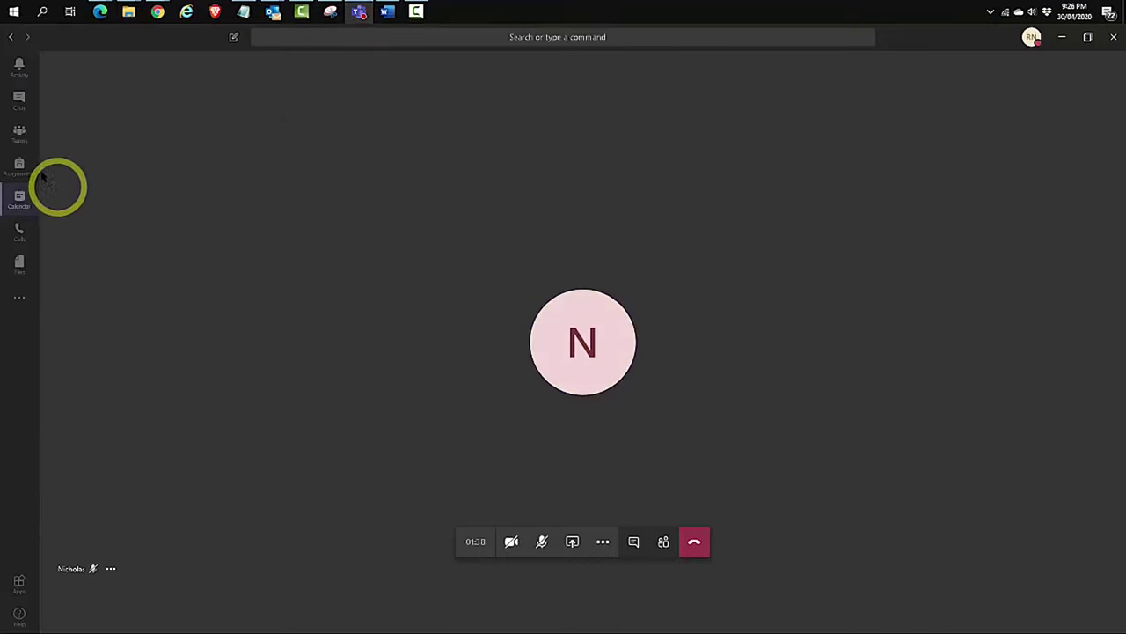
left_click(19, 130)
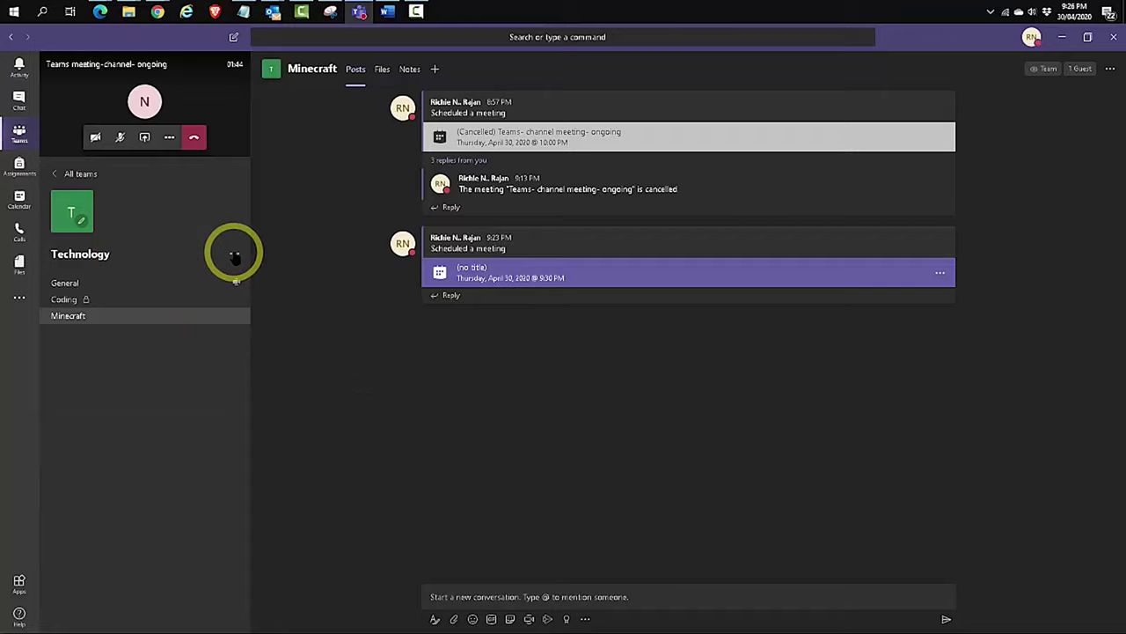
Check the Technology team's member list, which shows only the owner, then return to the guest's browser meeting
left_click(234, 253)
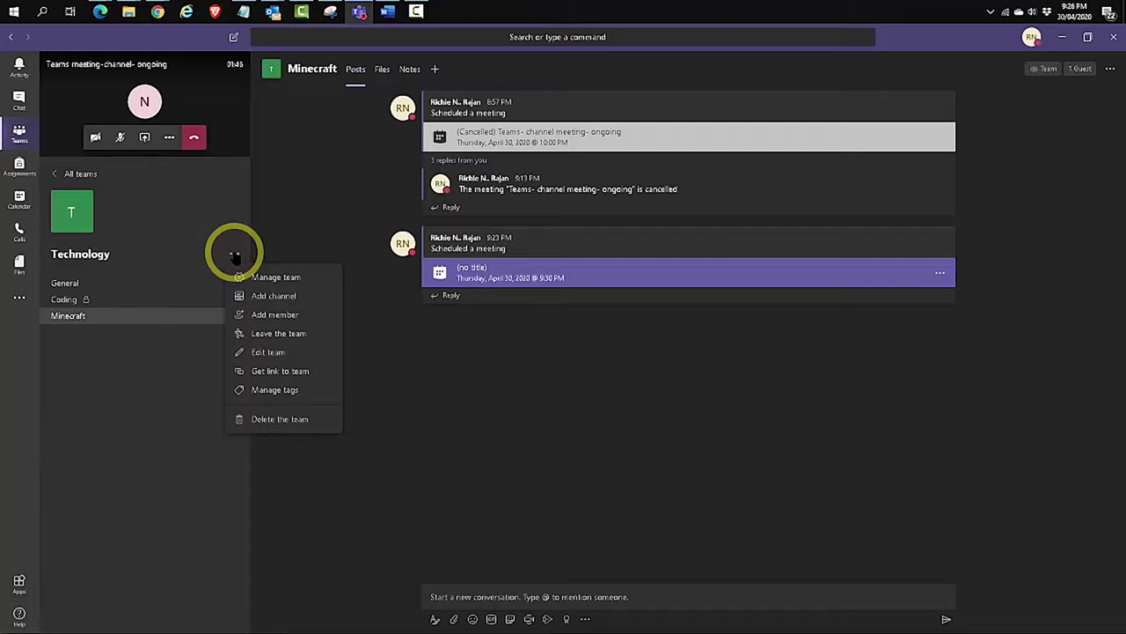
left_click(123, 258)
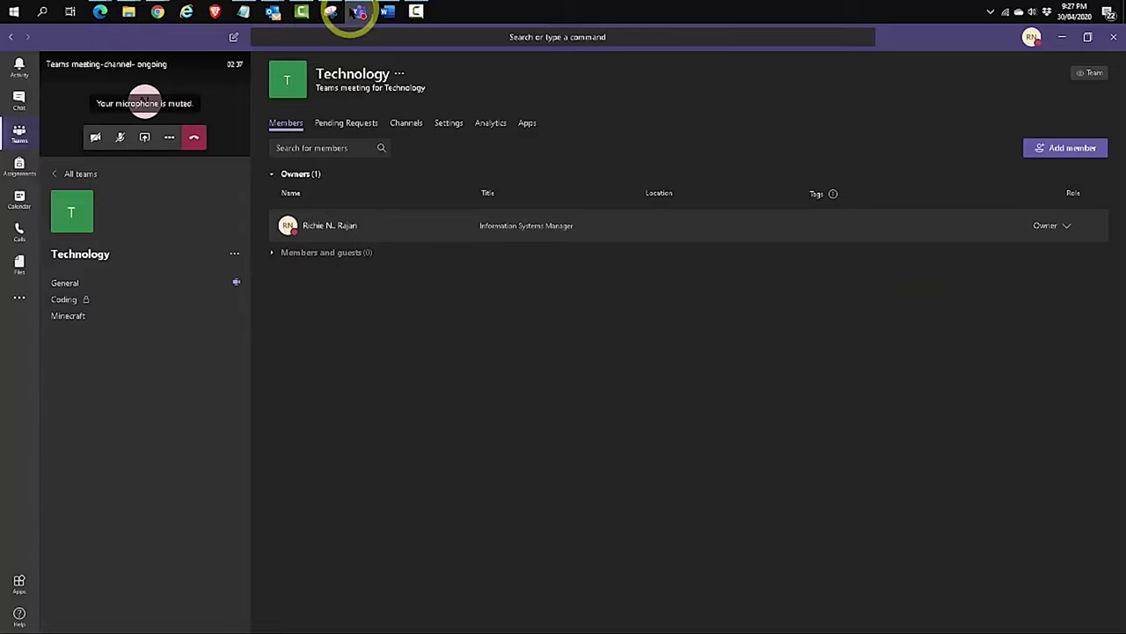
left_click(359, 11)
mouse_move(101, 11)
left_click(264, 73)
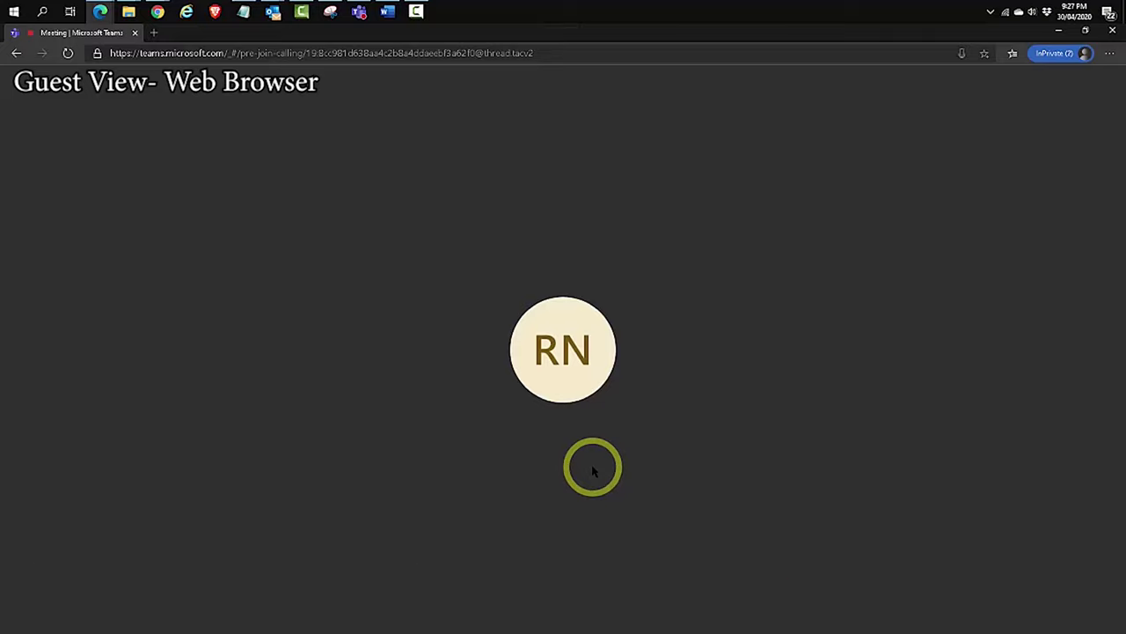
Hang up the guest's browser meeting to reach the call-quality page
mouse_move(390, 410)
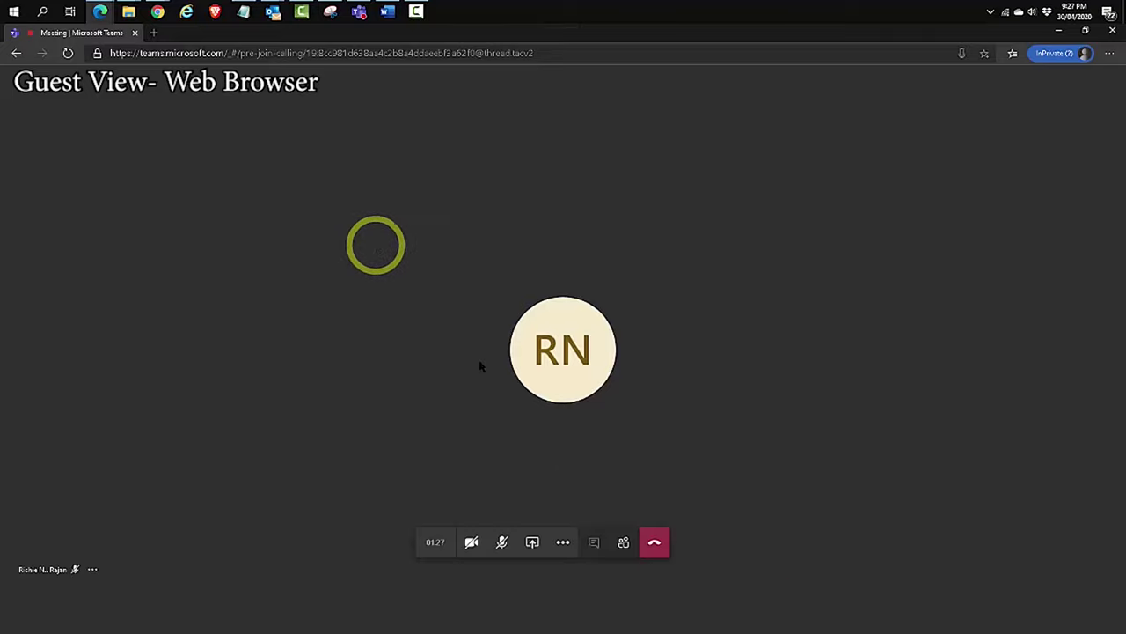
left_click(654, 545)
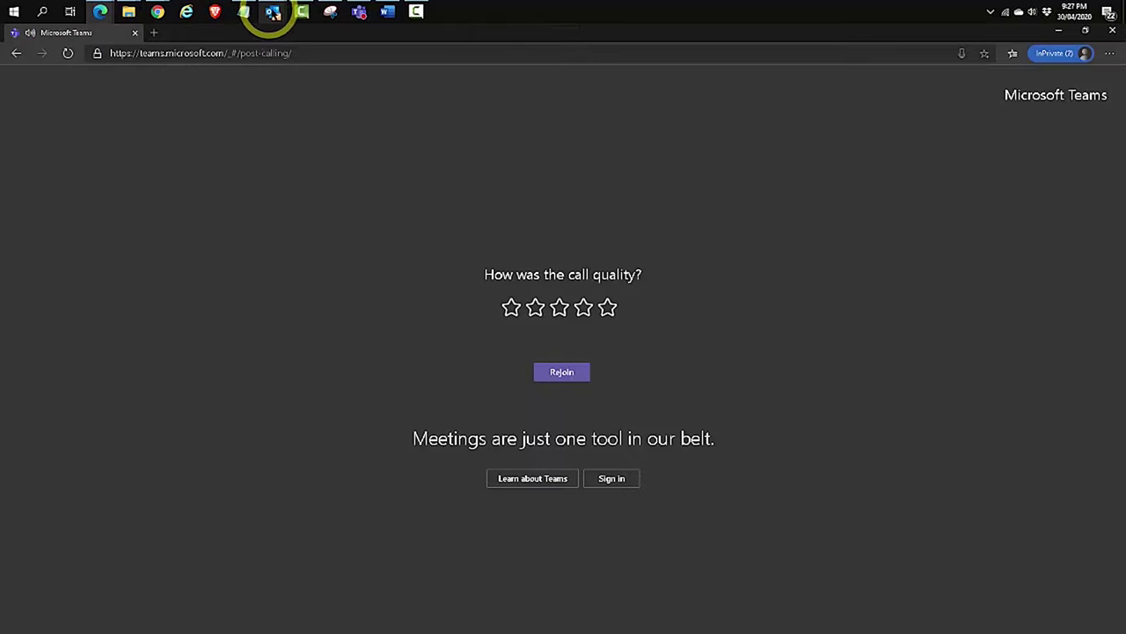
In the organizer's Teams app, leave the channel meeting from Calendar and return to the Minecraft channel posts
left_click(359, 12)
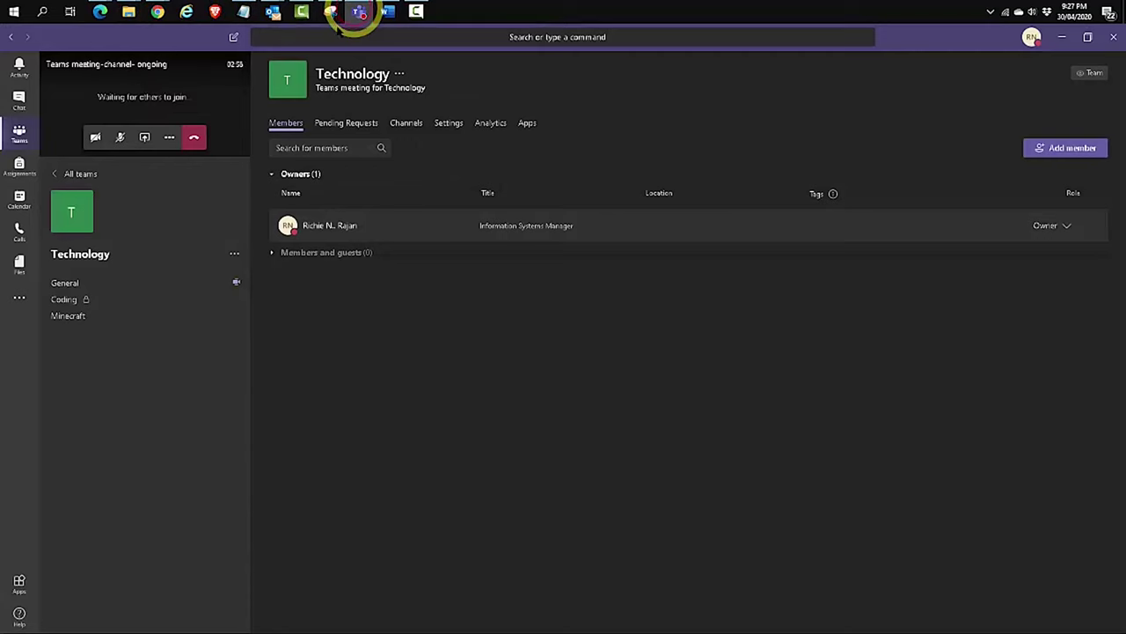
left_click(19, 199)
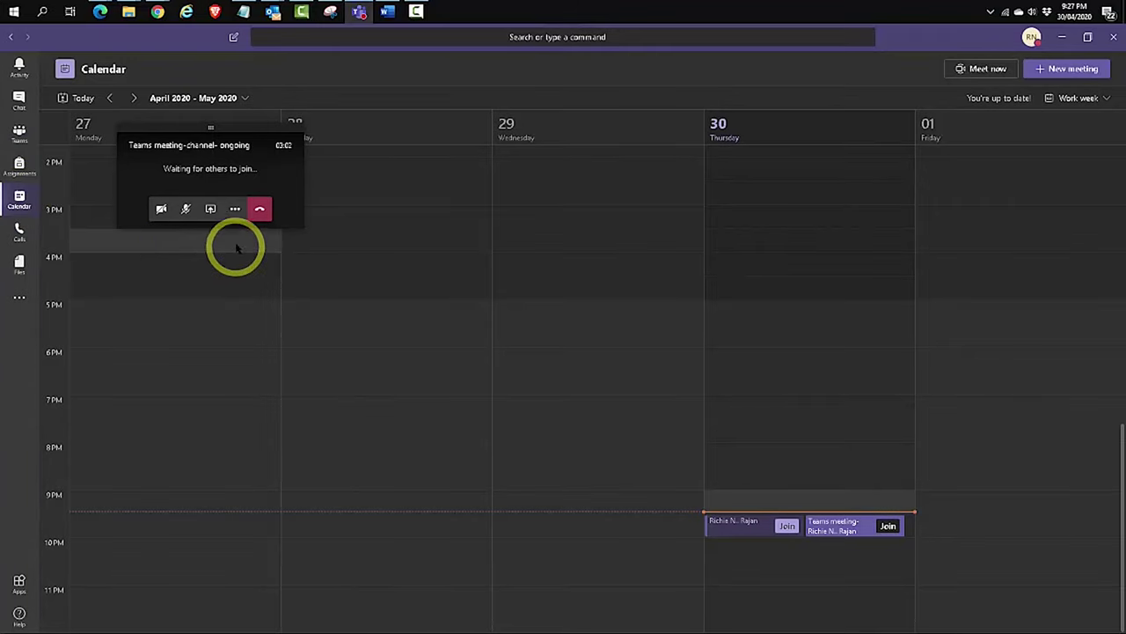
left_click(260, 210)
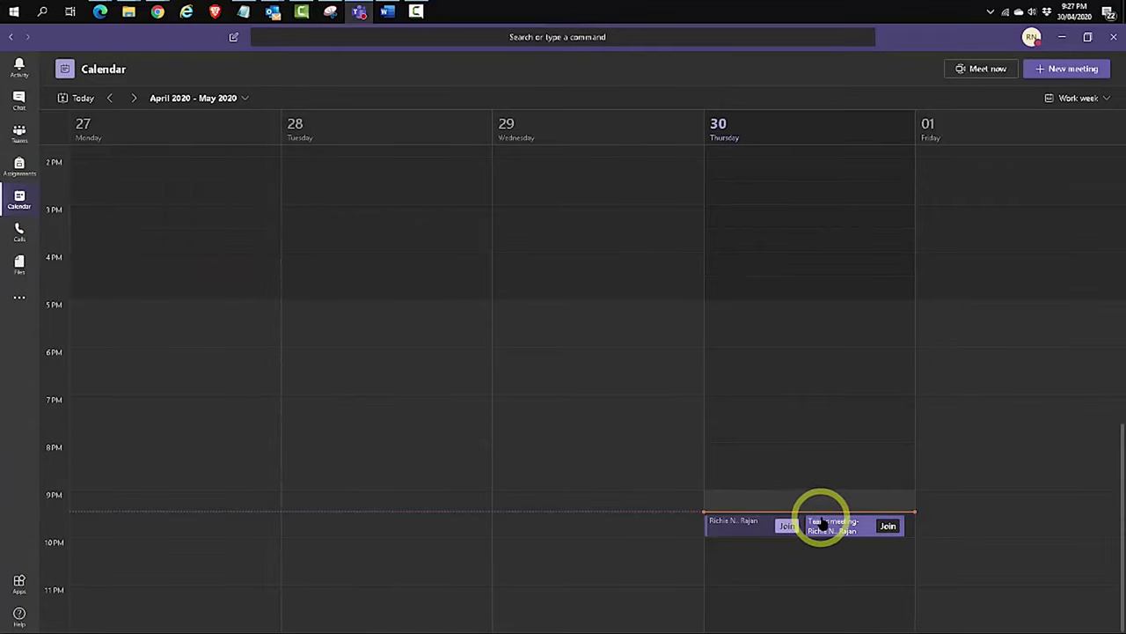
left_click(19, 134)
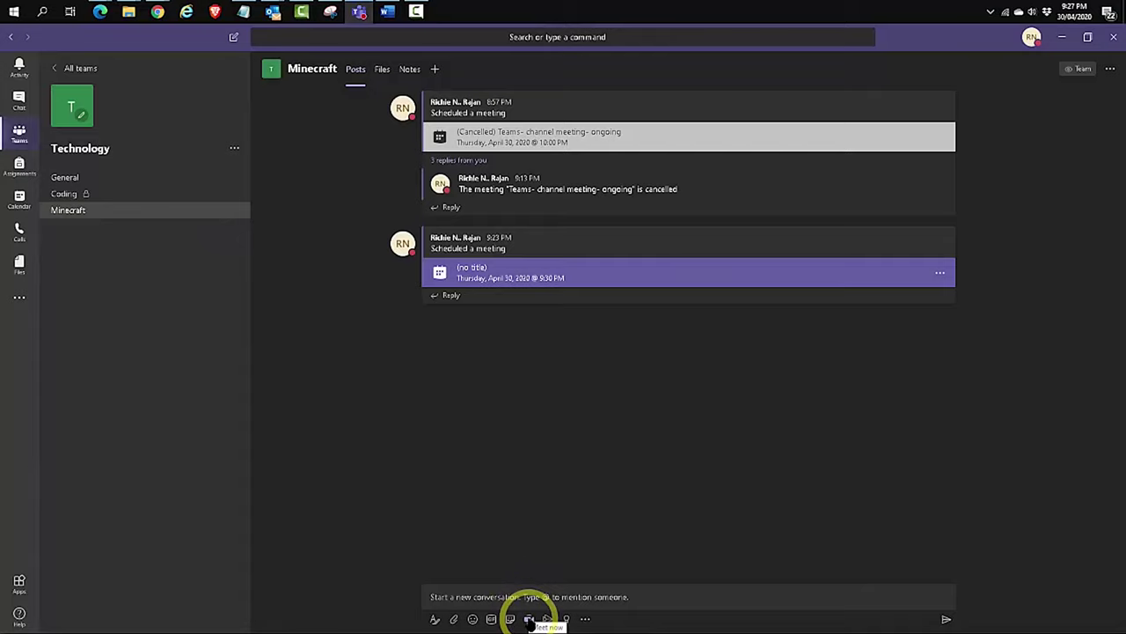
Start a Meet now meeting in the Minecraft channel, mute the mic with Ctrl+Shift+M, and copy the join info
left_click(529, 619)
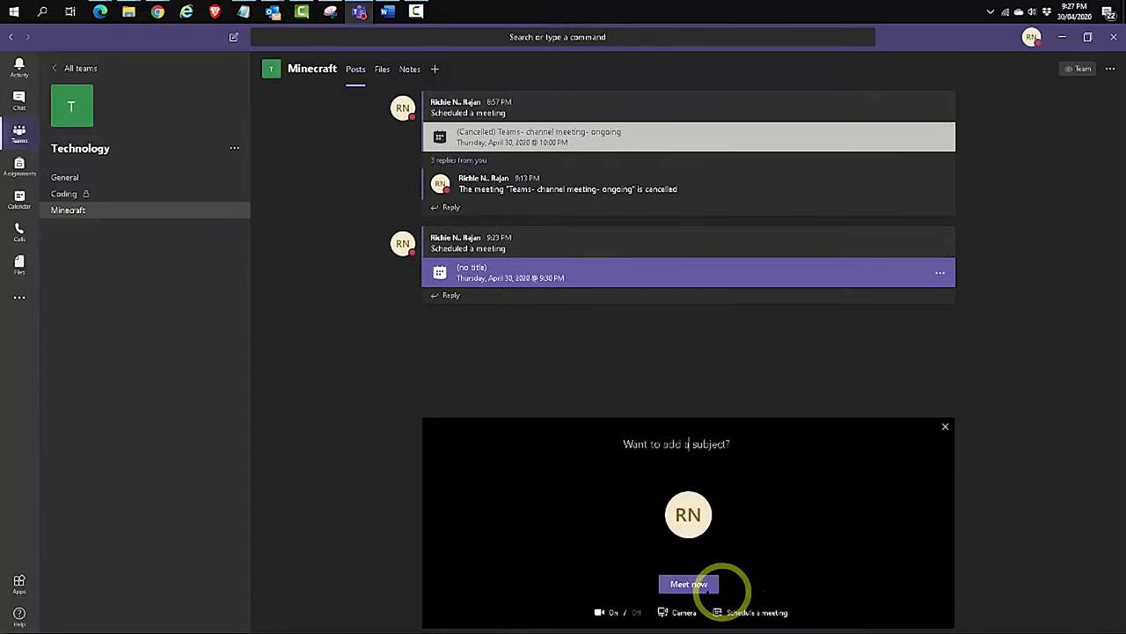
left_click(691, 584)
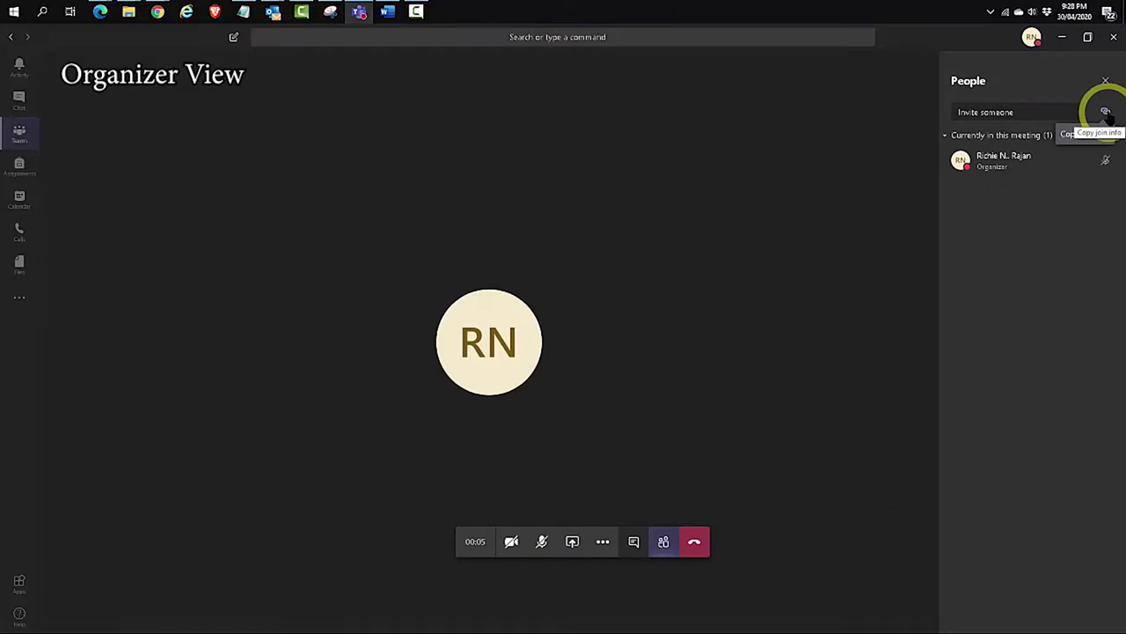
key("ctrl+shift+m")
left_click(1106, 112)
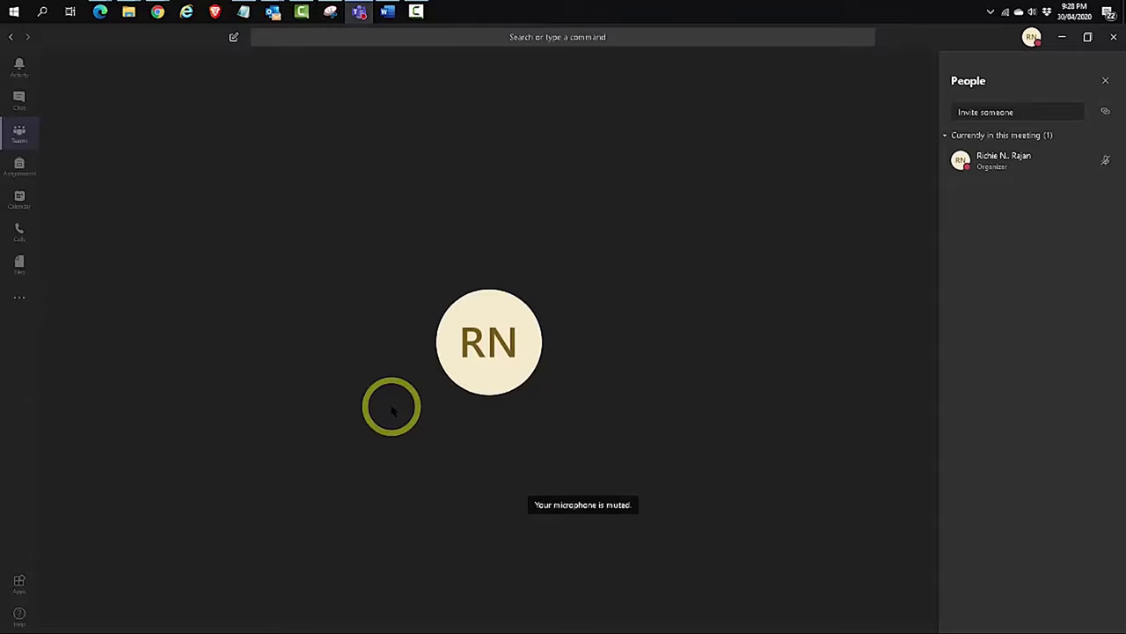
Leave the meeting, then add the guest's Gmail address to the Technology team as a guest member
left_click(19, 136)
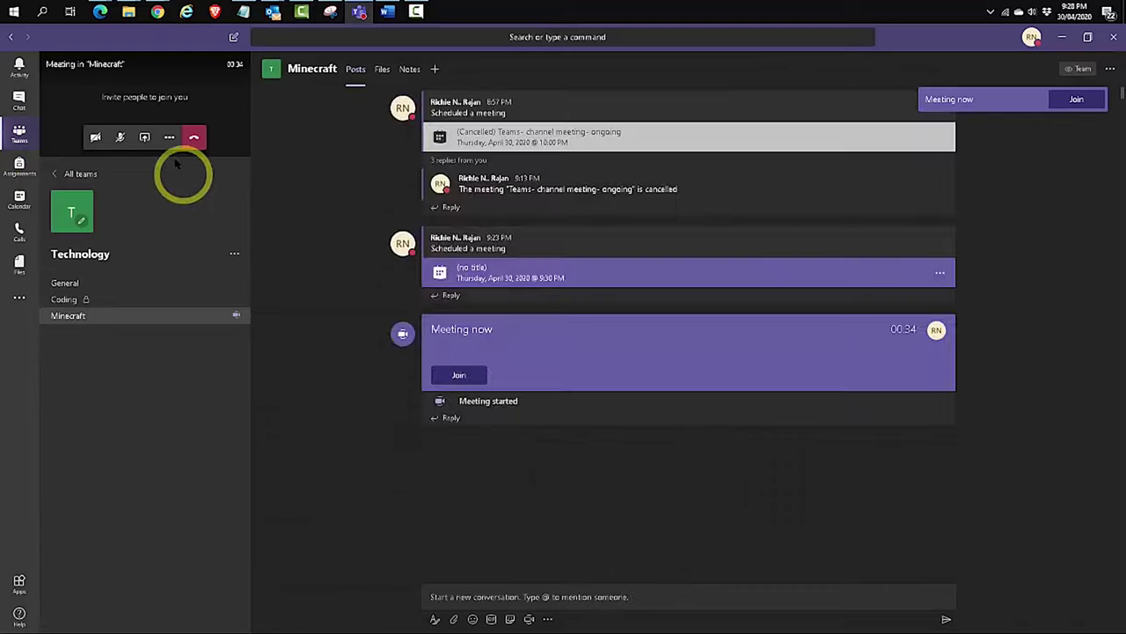
left_click(194, 136)
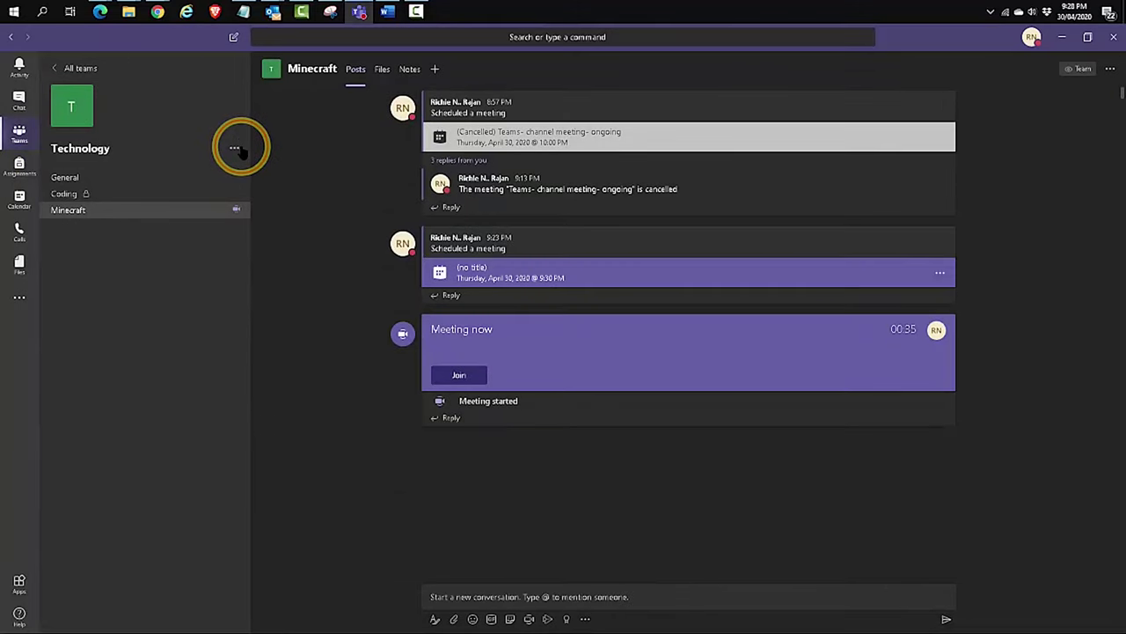
left_click(235, 147)
left_click(268, 207)
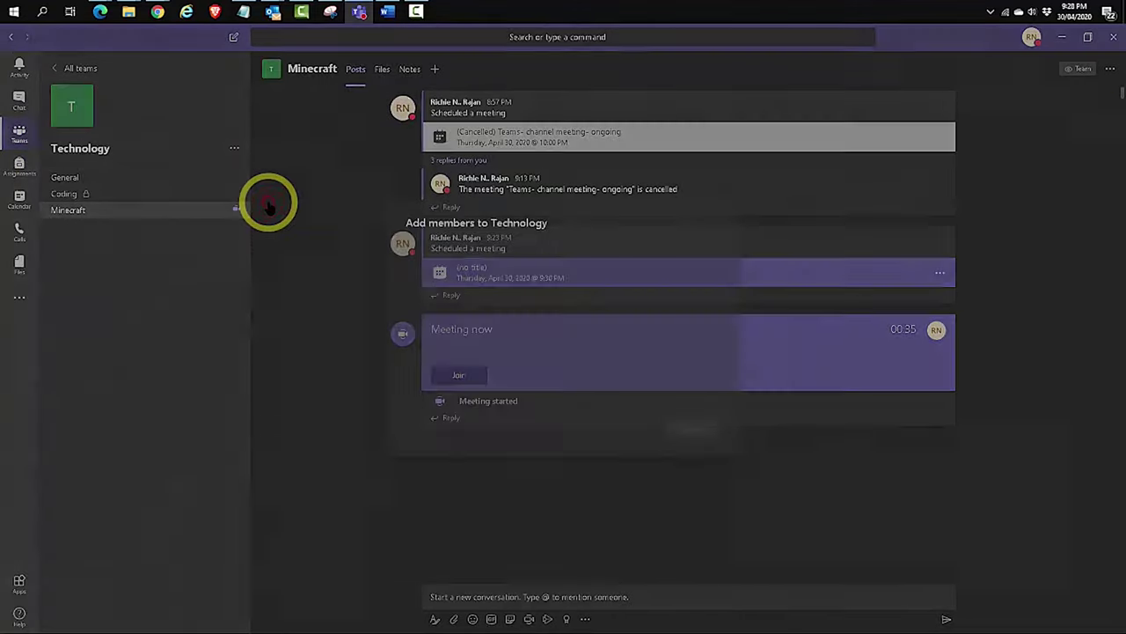
left_click(472, 278)
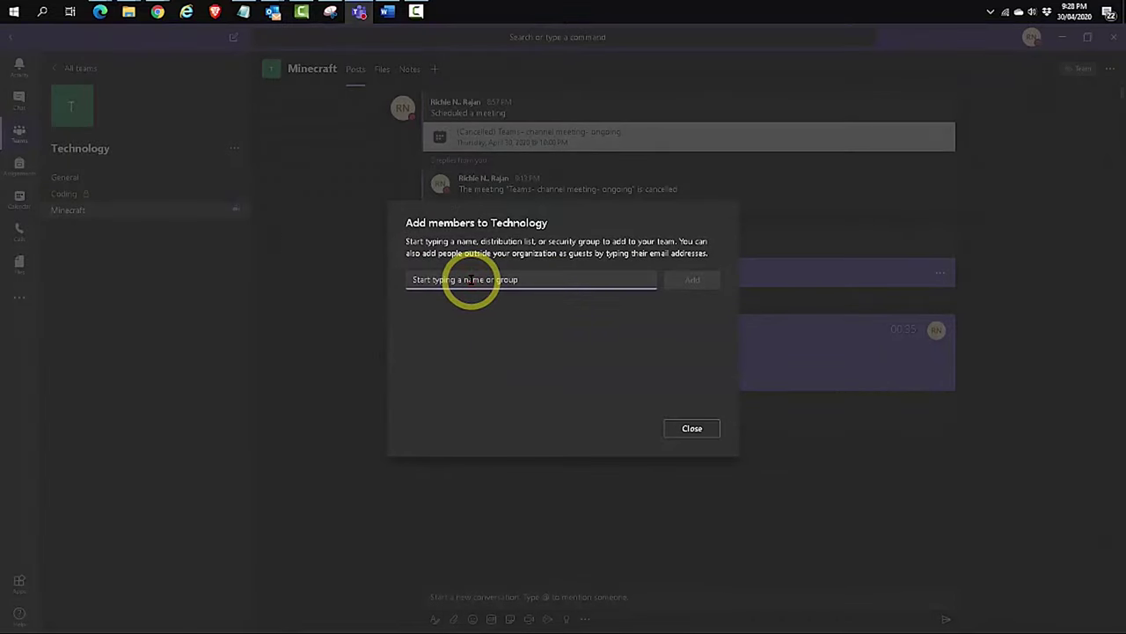
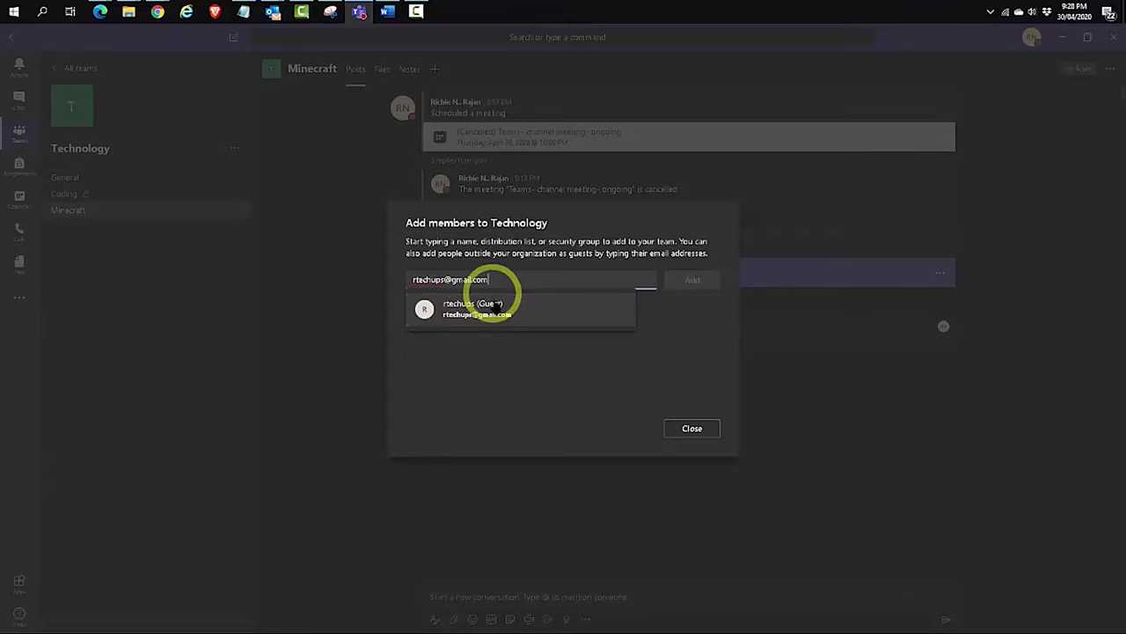
left_click(493, 304)
left_click(687, 284)
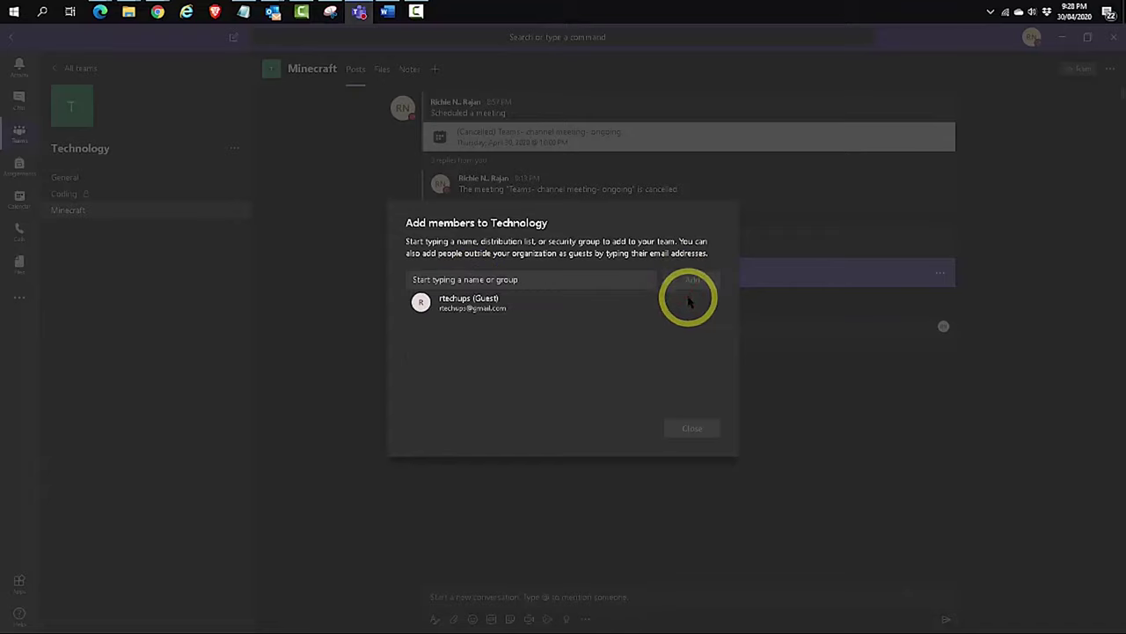
left_click(694, 431)
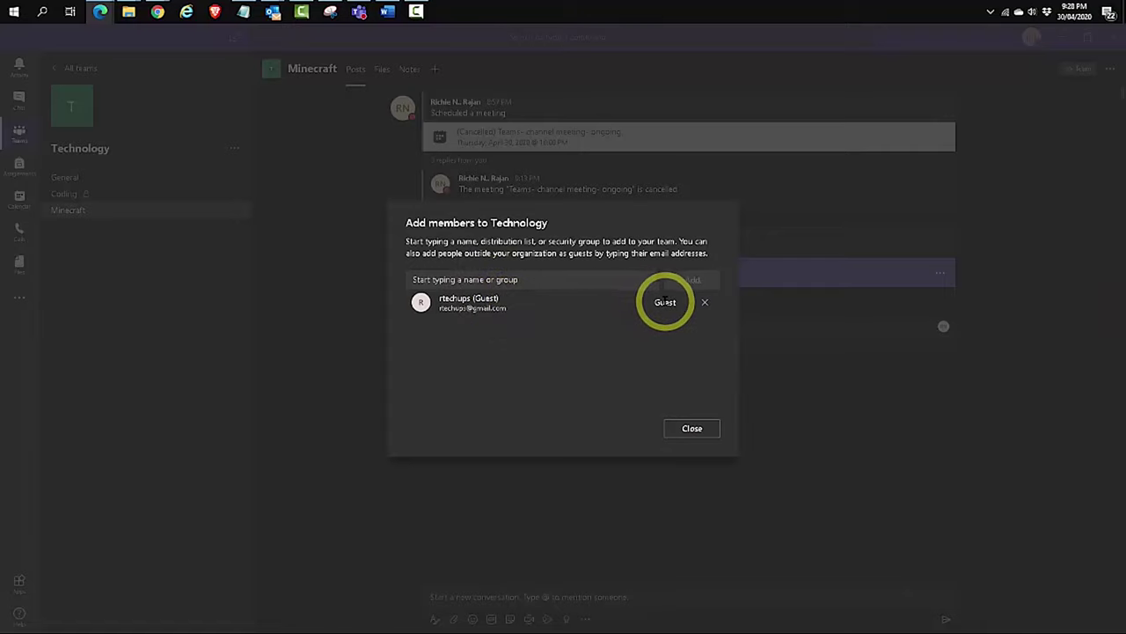
Close the add-members window and view the Members tab in the Technology team's Manage team page
left_click(695, 428)
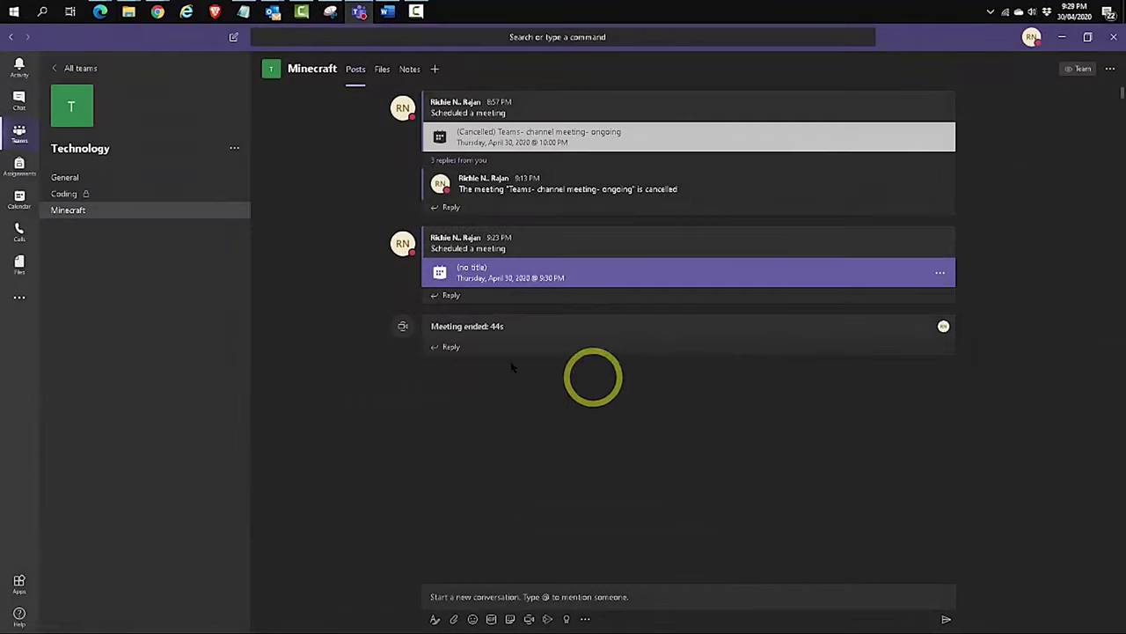
left_click(233, 147)
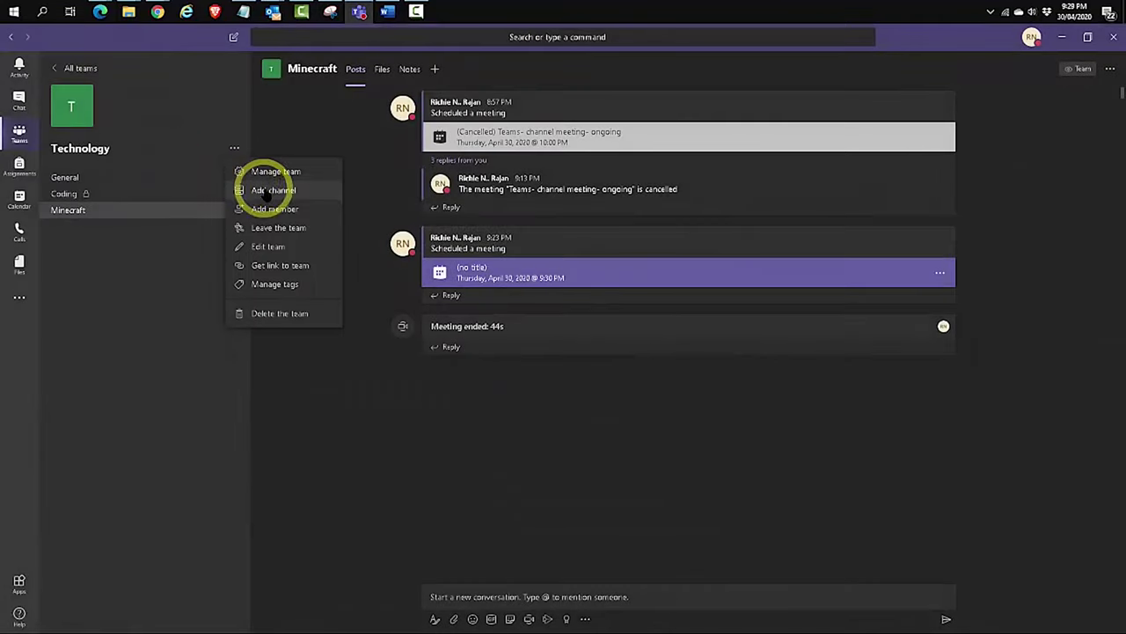
left_click(276, 170)
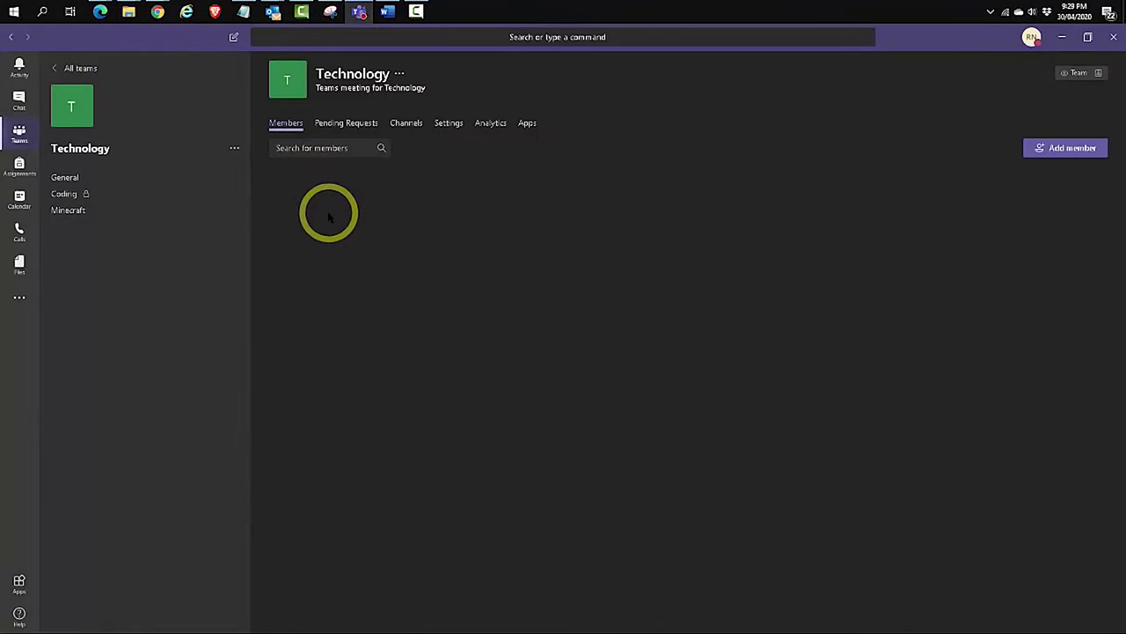
left_click(274, 276)
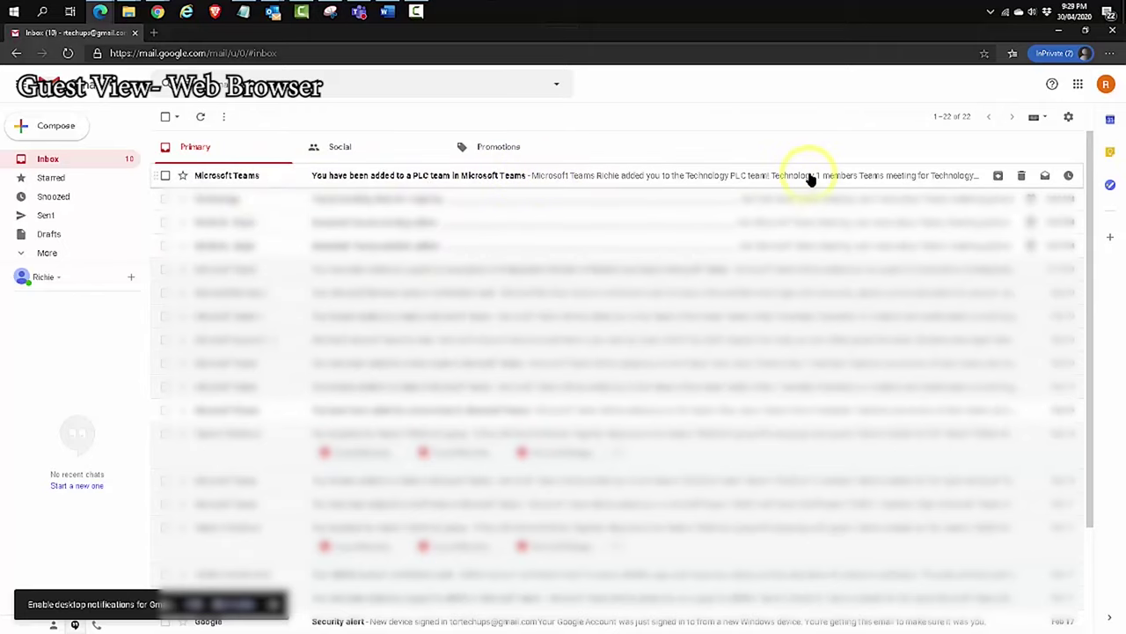
Follow the Teams invitation email in Gmail, choosing the web app over the desktop app
left_click(240, 175)
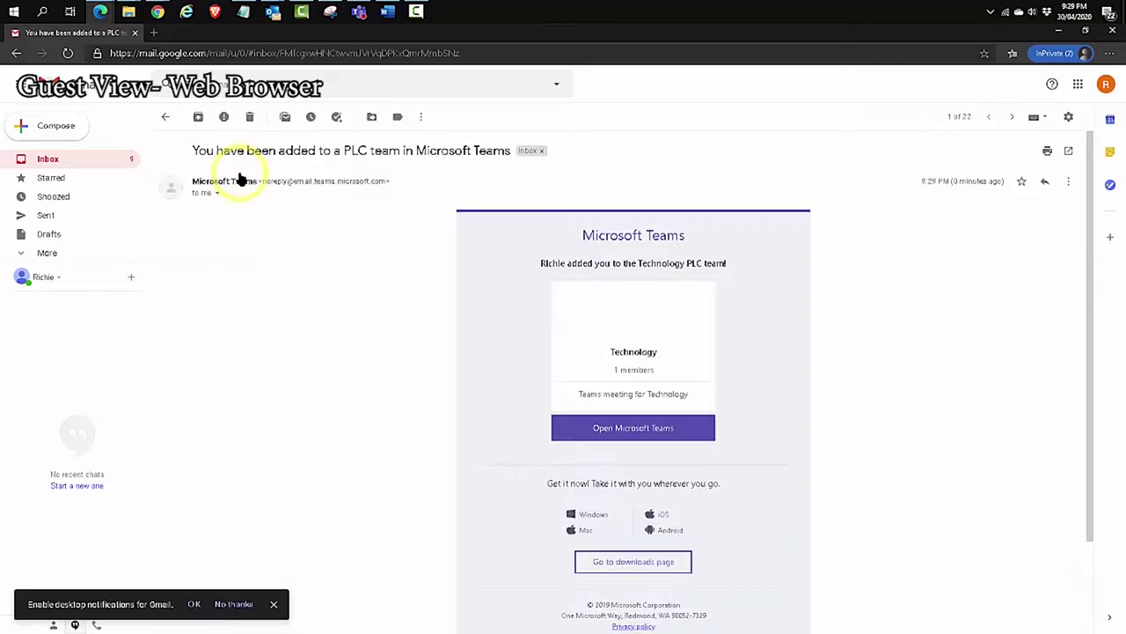
left_click(638, 433)
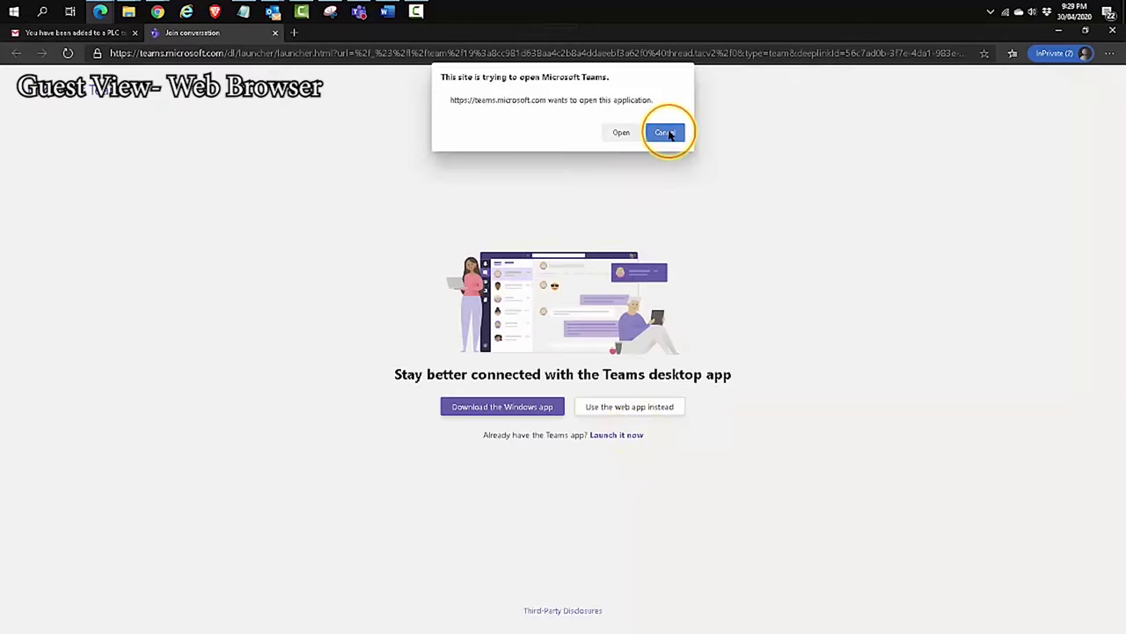
left_click(665, 132)
left_click(625, 406)
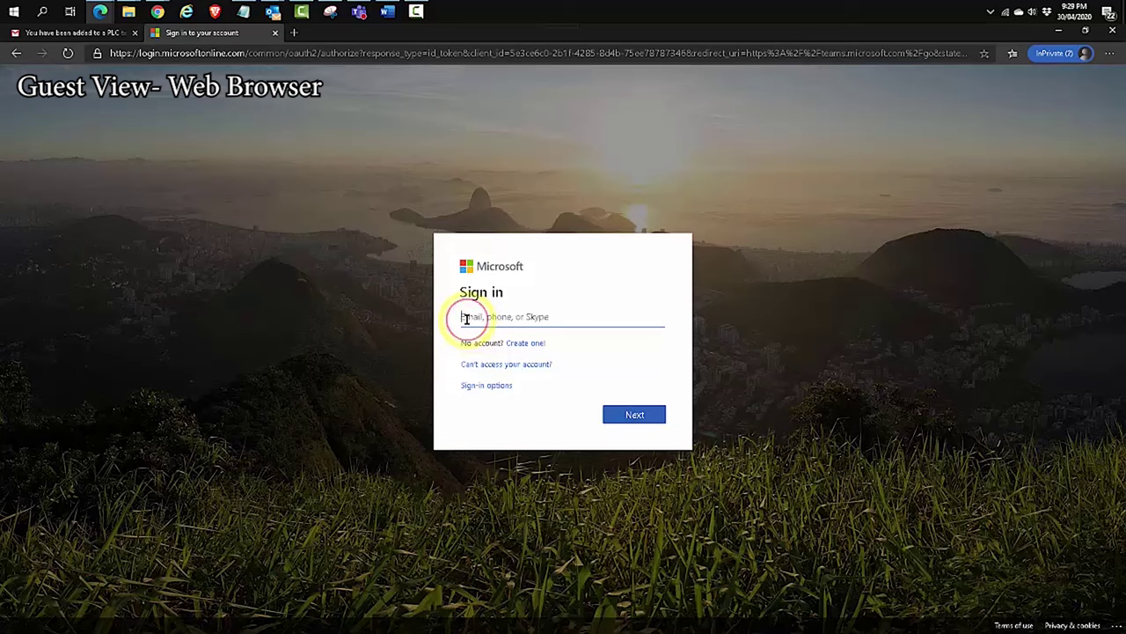
Enter the guest's email address on the Microsoft sign-in page and submit it
left_click(466, 319)
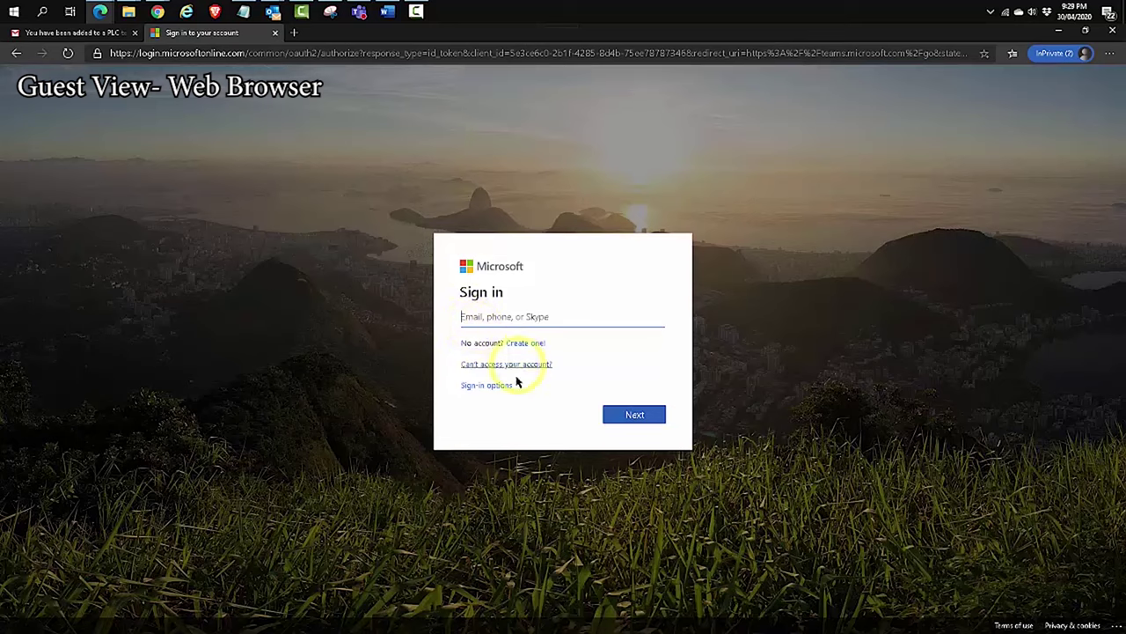
left_click(485, 387)
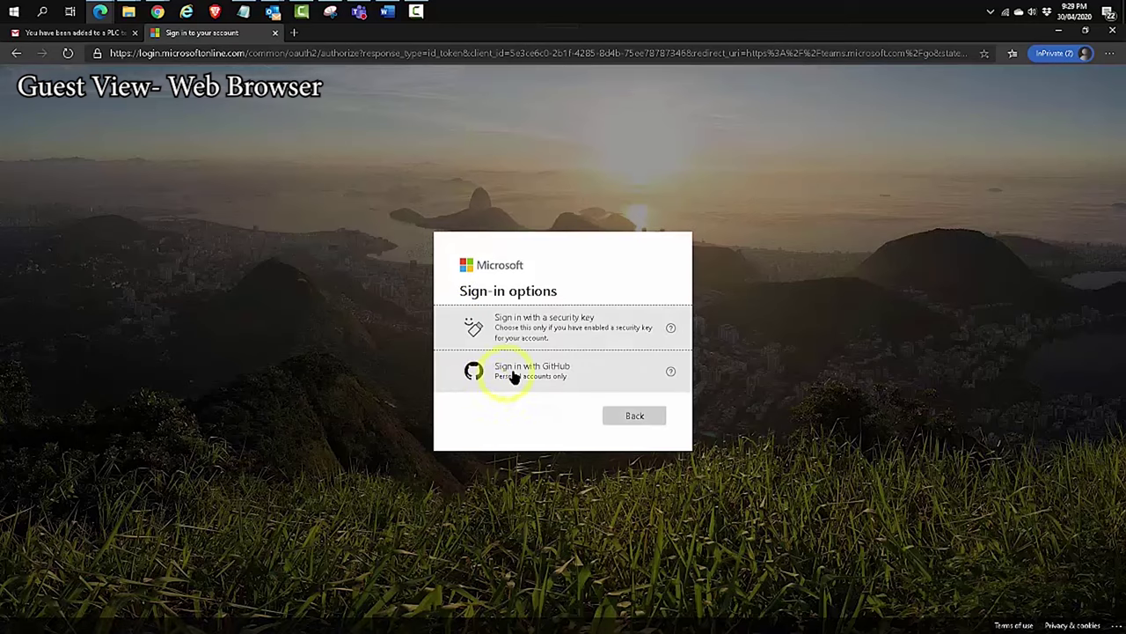
left_click(631, 417)
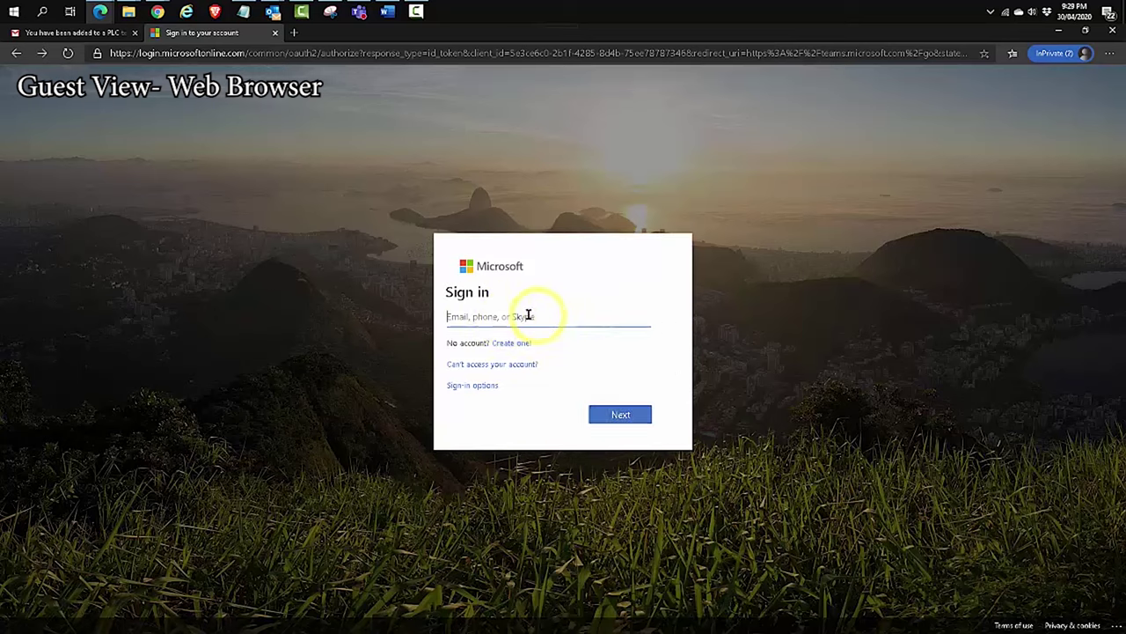
left_click(498, 320)
type("ric")
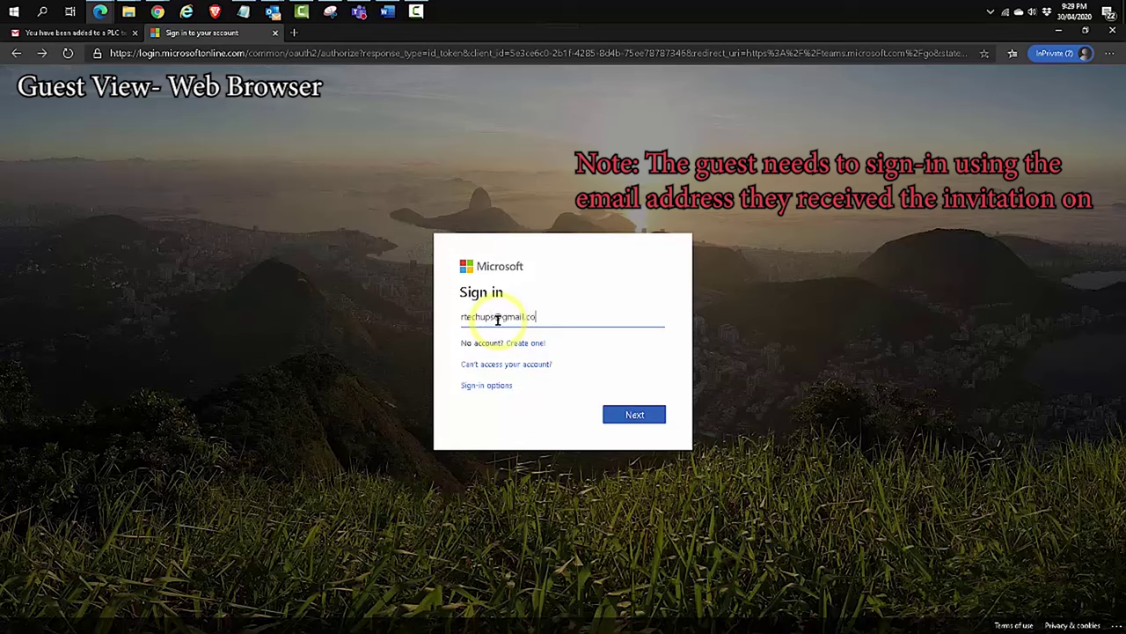
left_click(633, 414)
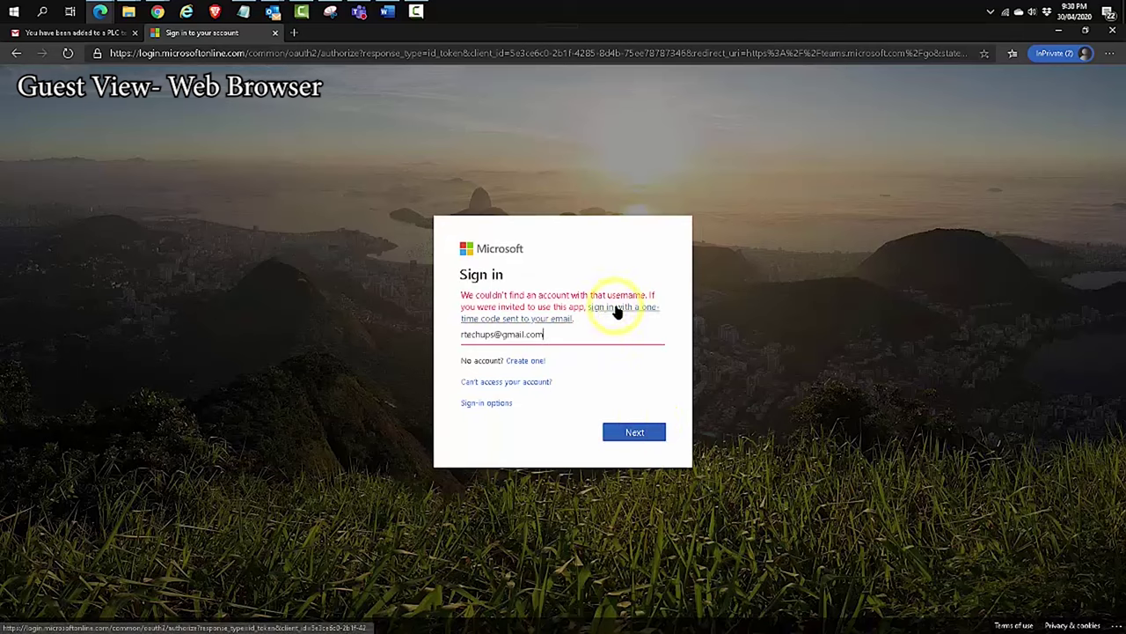
Sign in with a one-time code emailed to the guest, closing the Gmail tab first
left_click(617, 310)
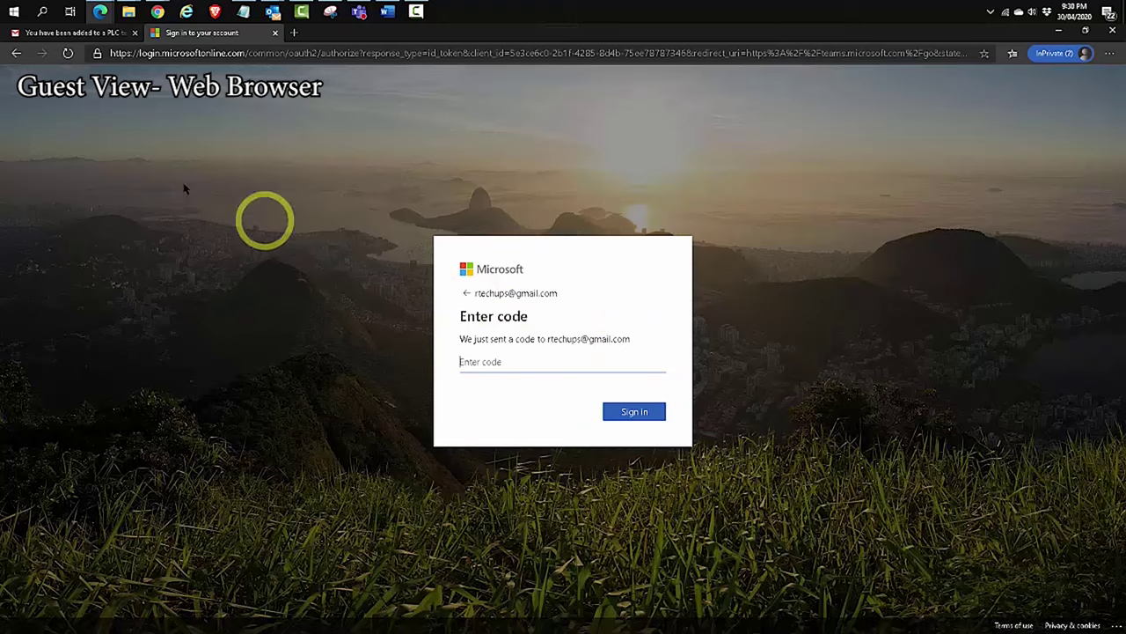
left_click(66, 33)
key("ctrl+w")
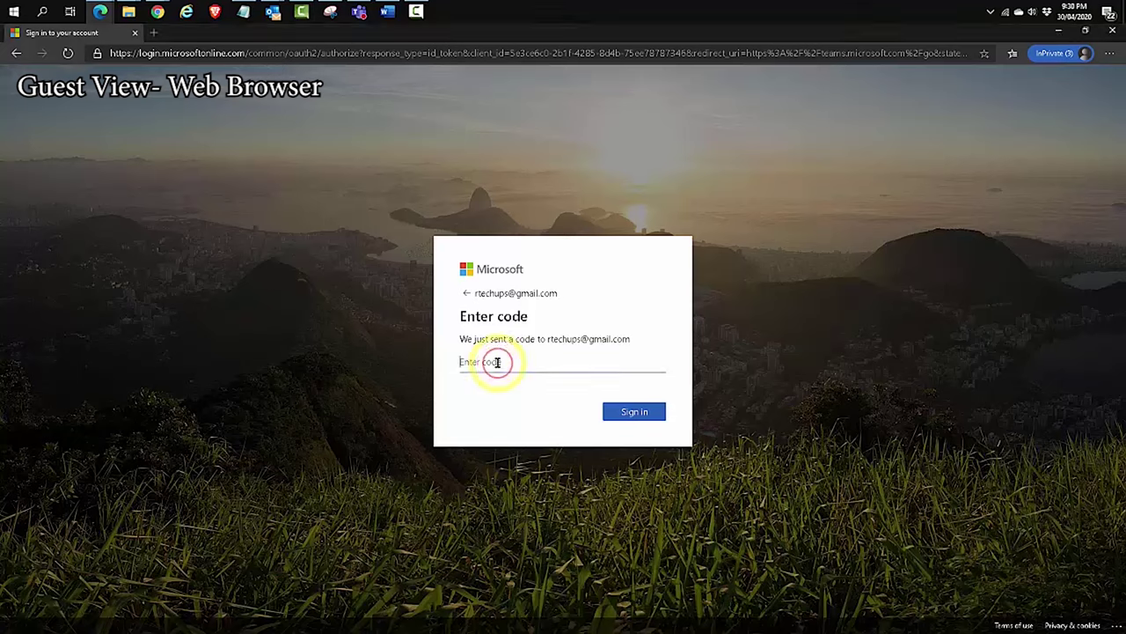
left_click(497, 362)
key("ctrl+v")
left_click(629, 414)
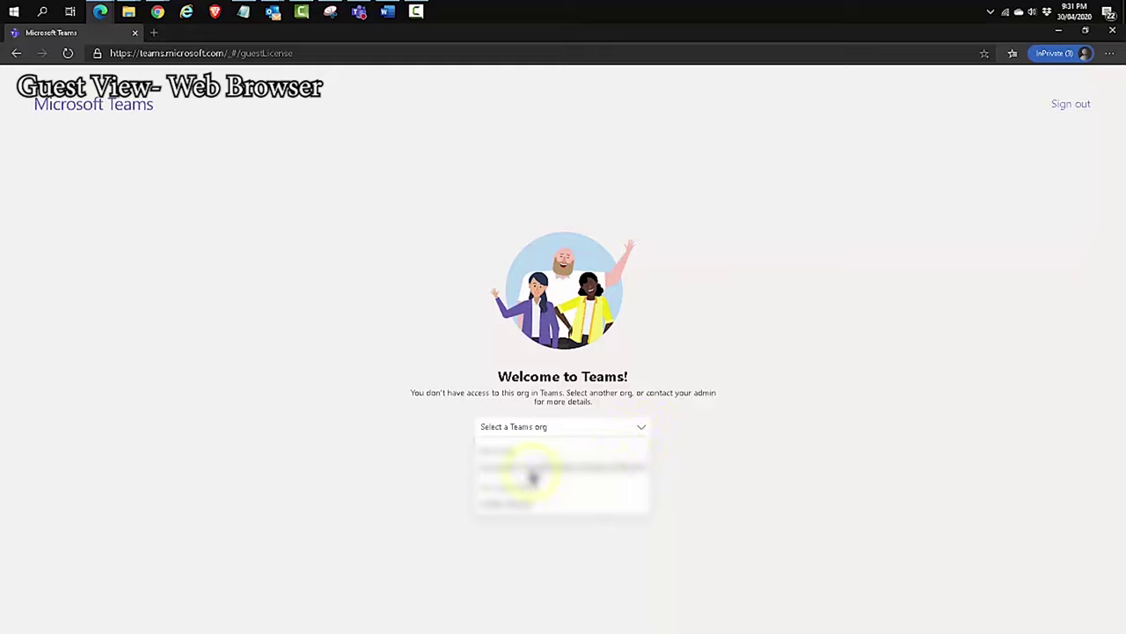
Select the Teams org and begin creating a Microsoft account for the guest's email
left_click(533, 478)
left_click(546, 466)
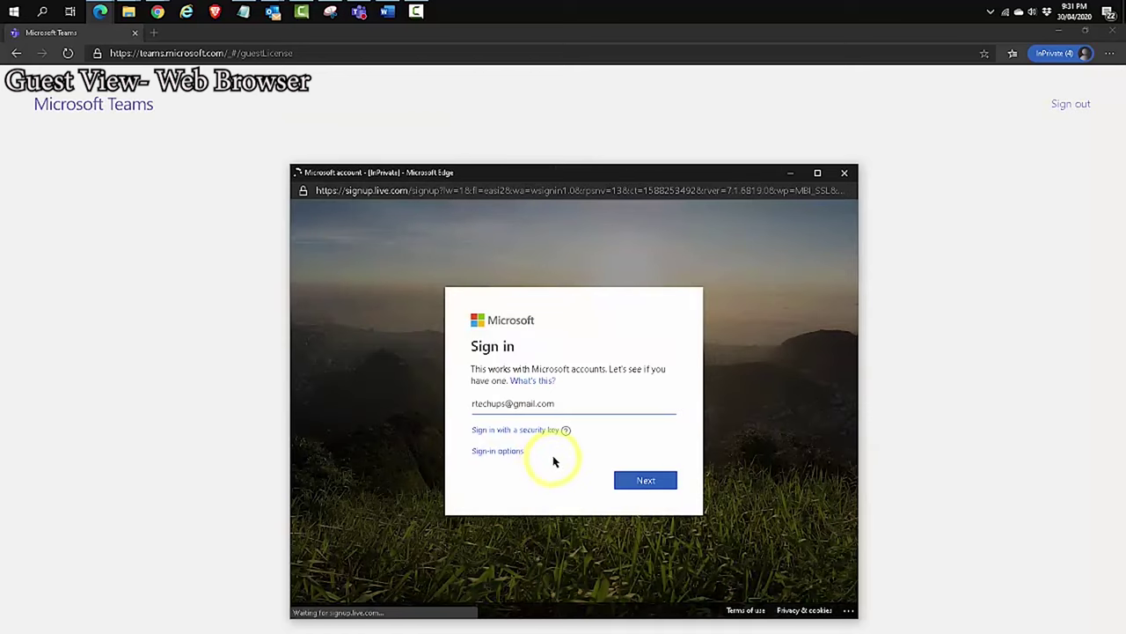
left_click(662, 486)
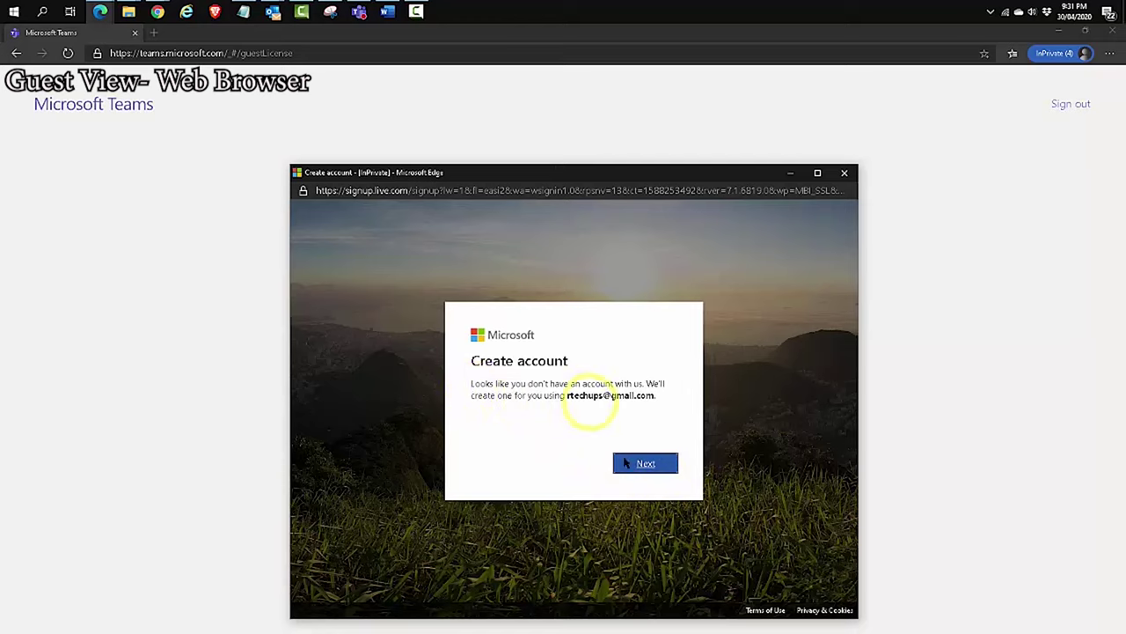
left_click(647, 464)
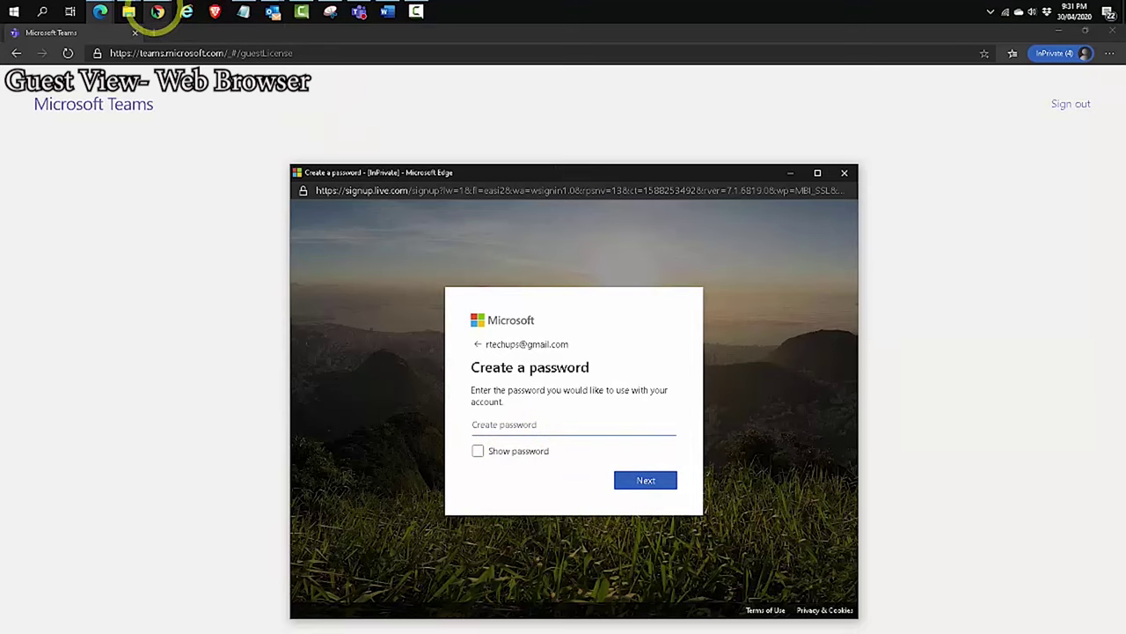
Set the account password, enter the emailed verification code, opt out of marketing, and pass the captcha
left_click(157, 11)
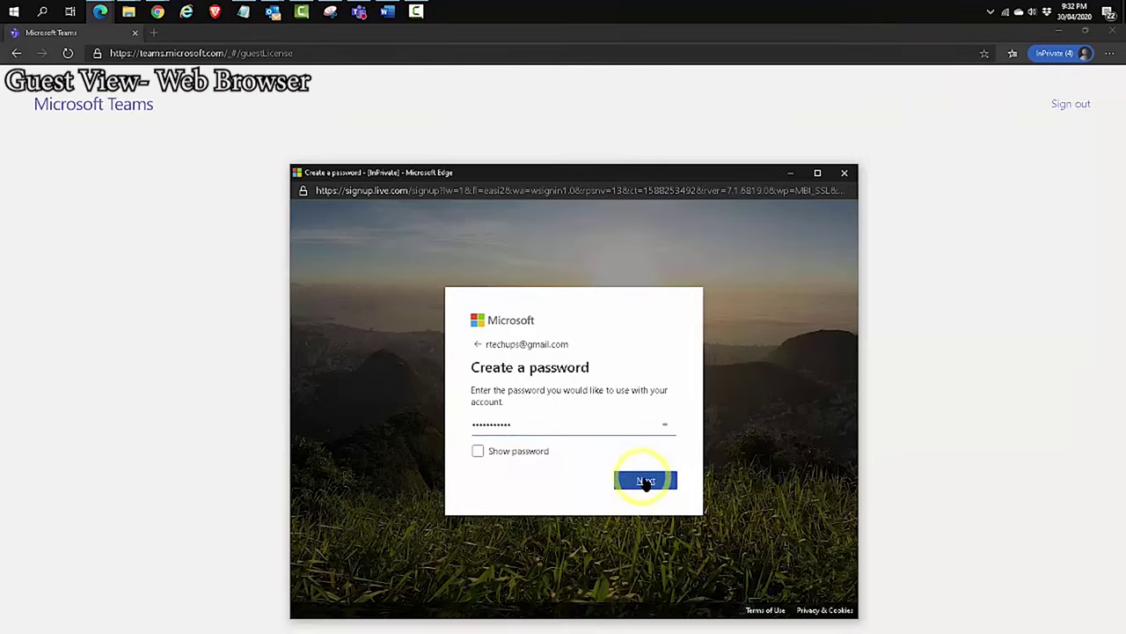
left_click(645, 481)
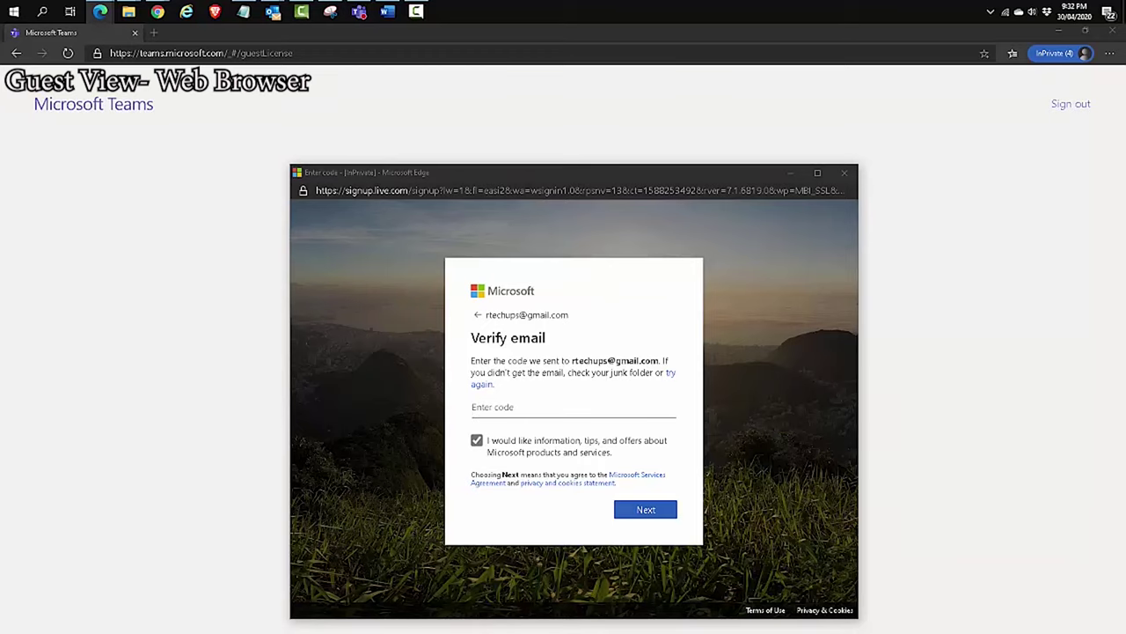
left_click(579, 397)
left_click(580, 397)
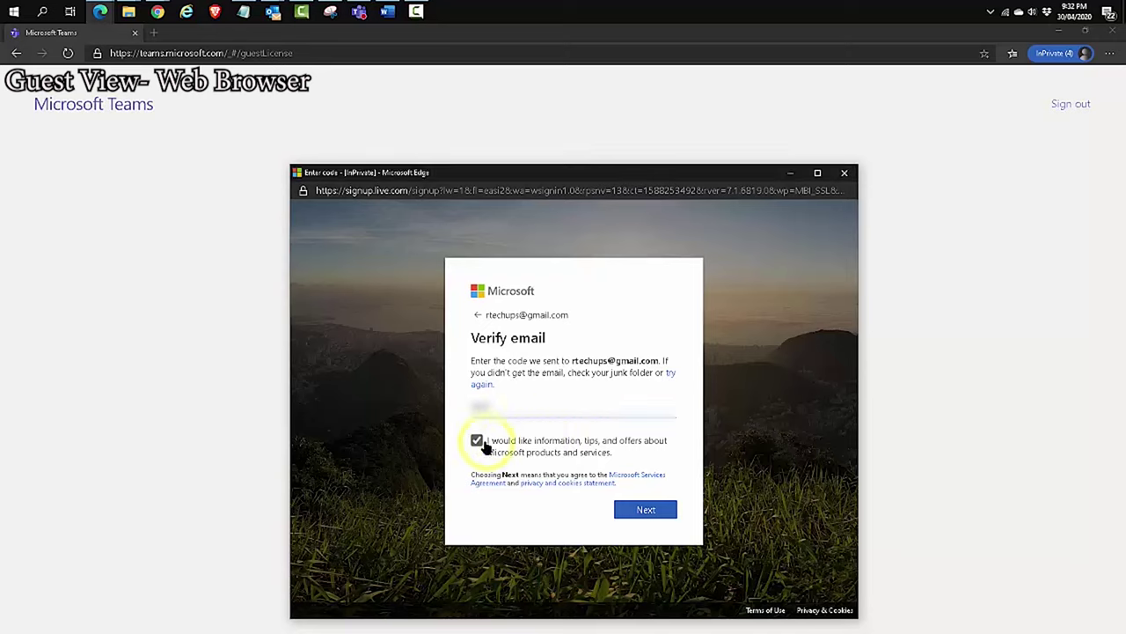
left_click(476, 441)
left_click(659, 512)
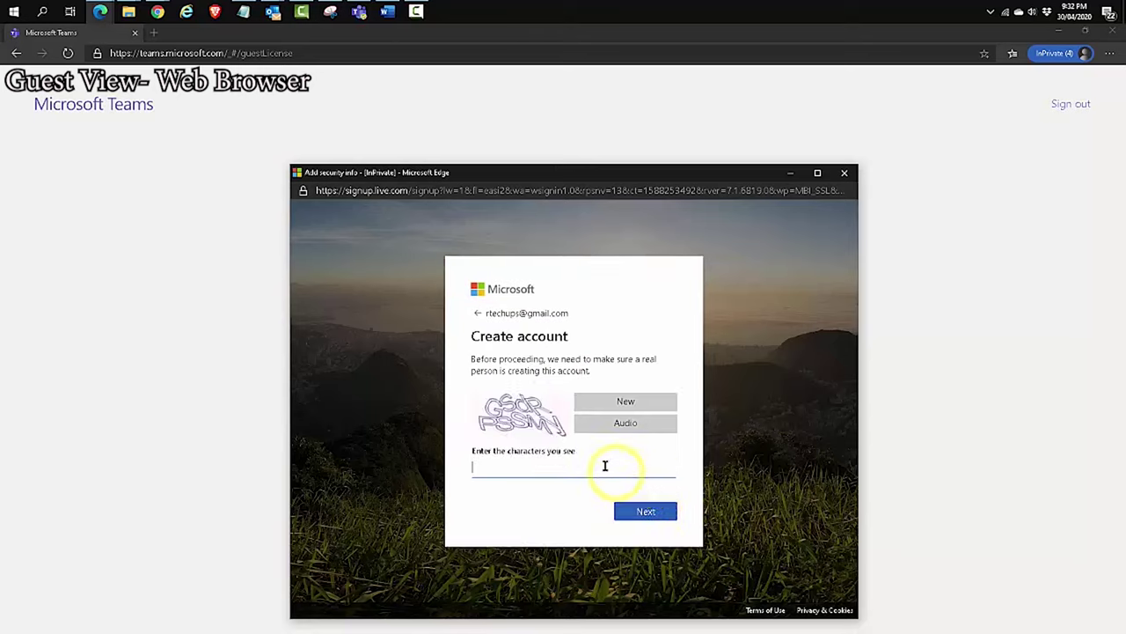
left_click(483, 465)
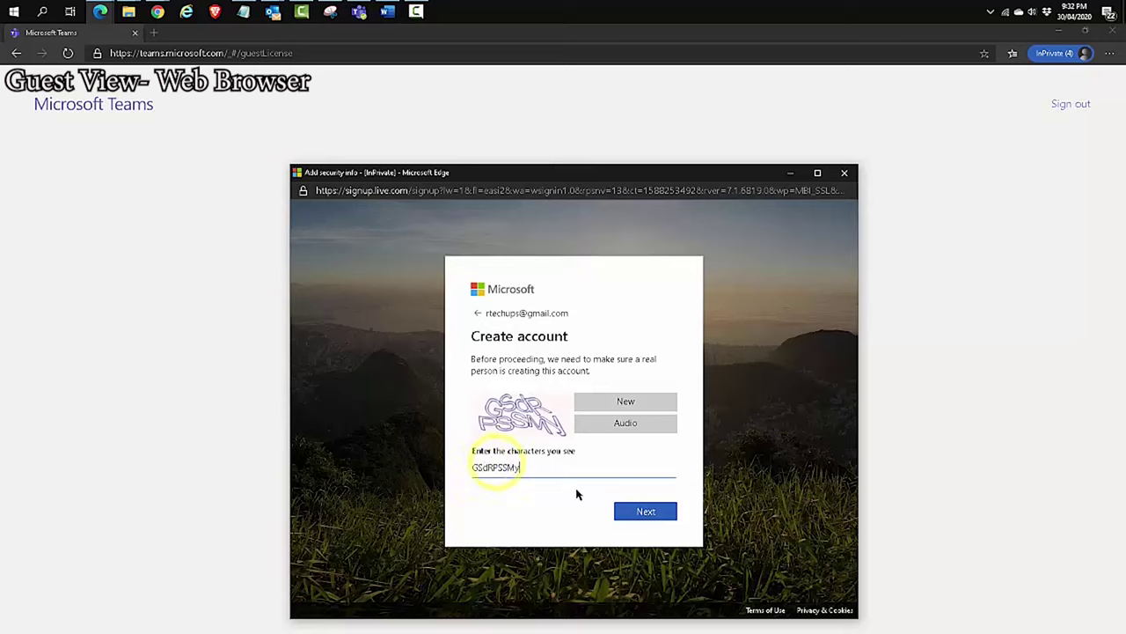
left_click(643, 511)
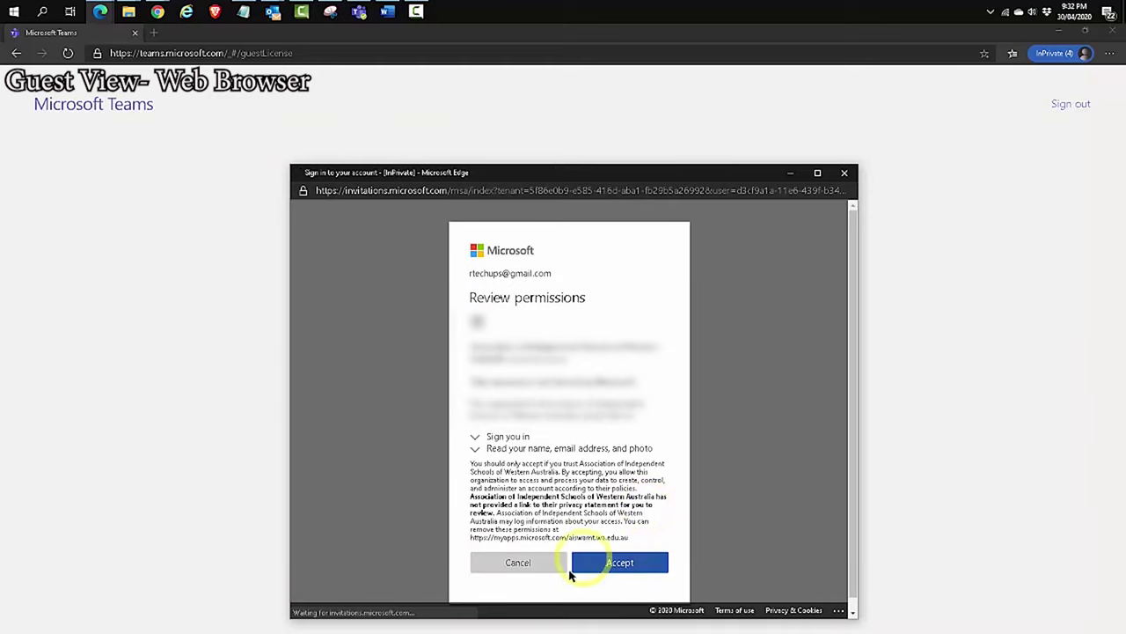
Accept the organisation's permissions, sign in with the guest account, and retry redeeming the Technology team invitation
left_click(621, 562)
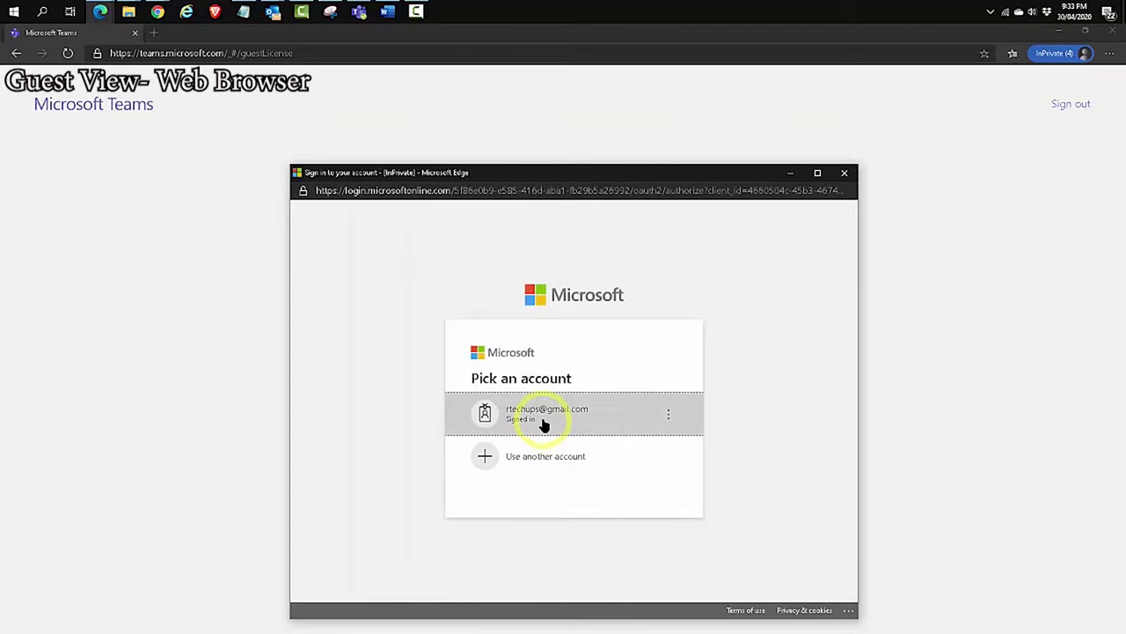
left_click(543, 424)
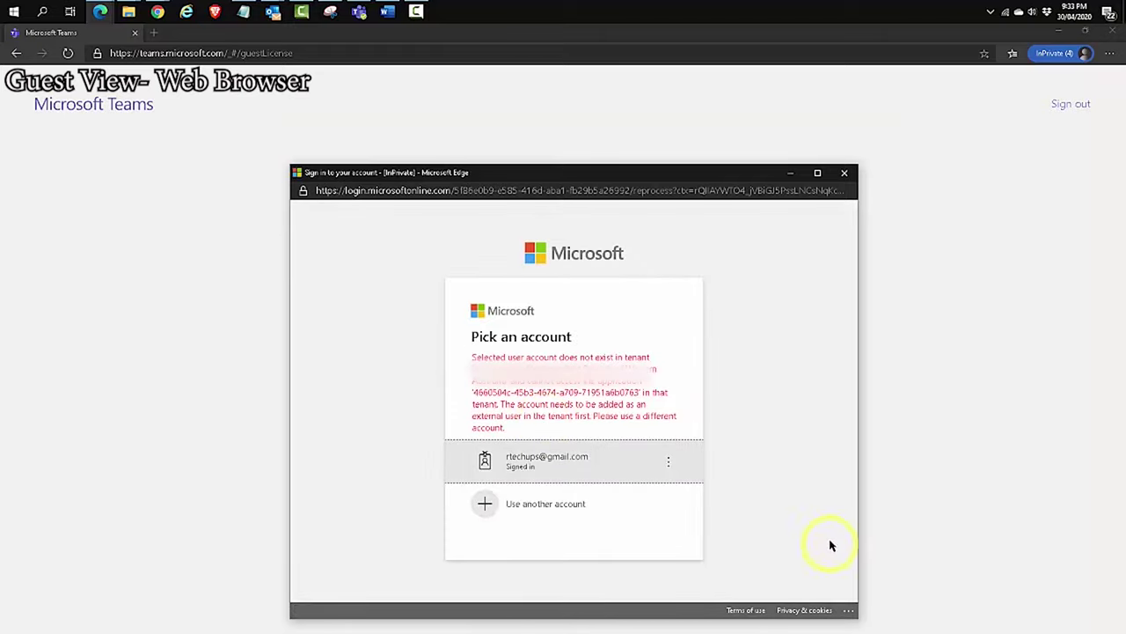
left_click(530, 467)
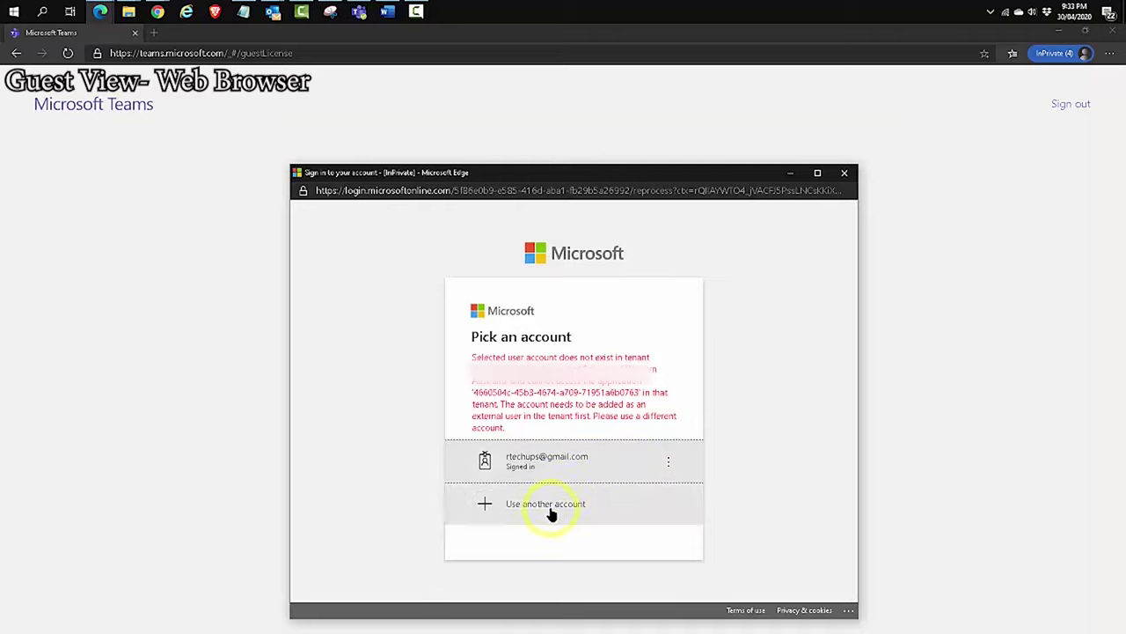
left_click(568, 465)
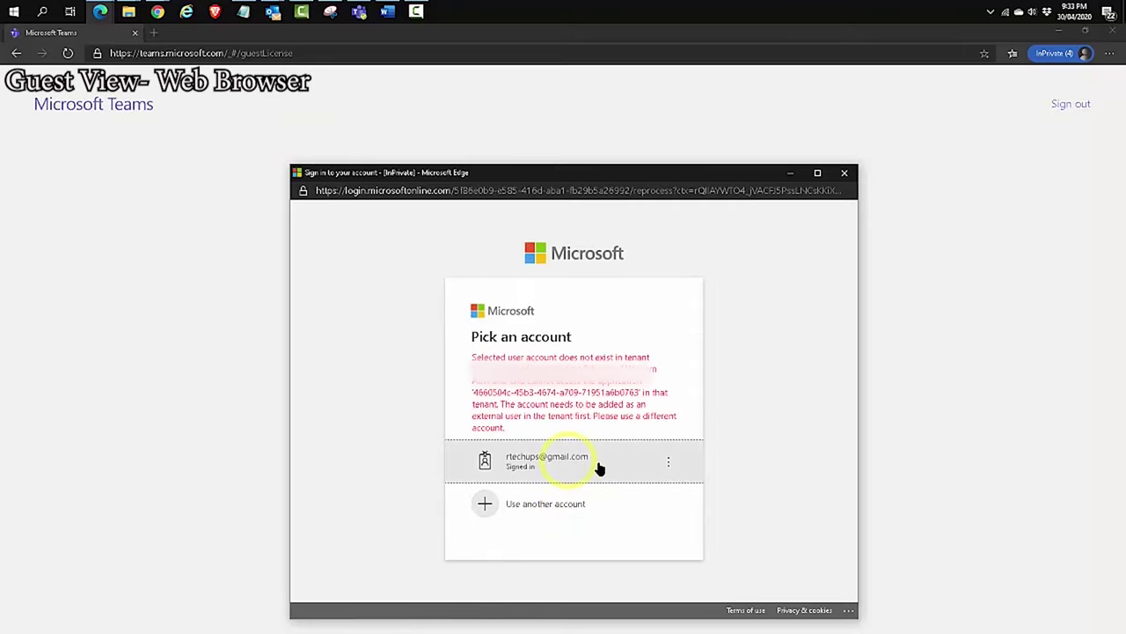
left_click(845, 173)
left_click(558, 440)
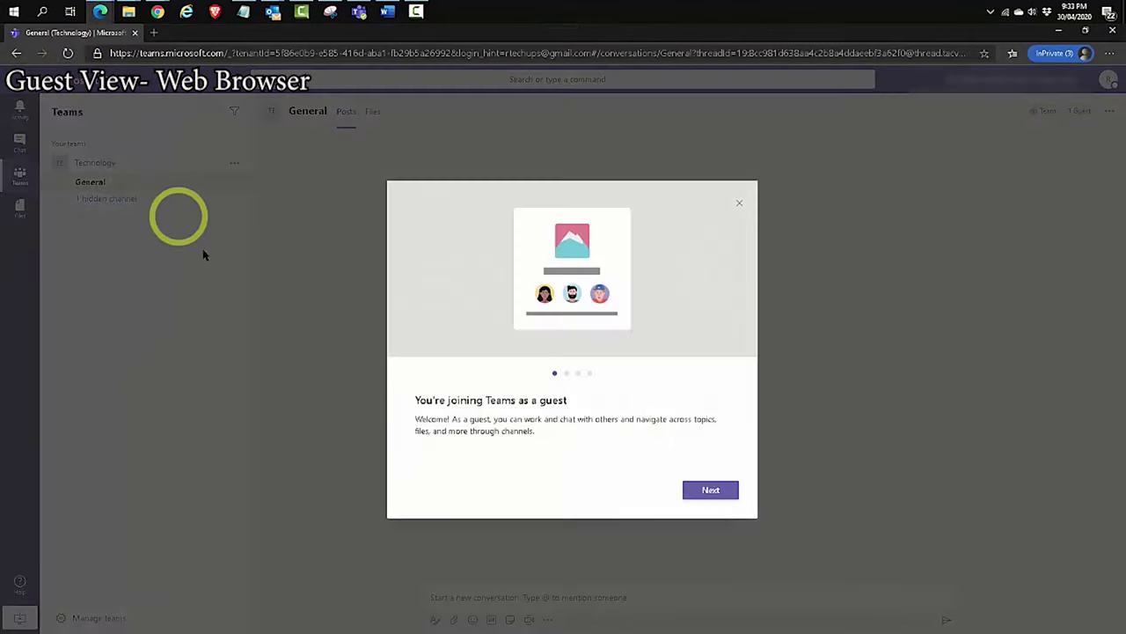
Dismiss the 'You're joining Teams as a guest' welcome dialog
left_click(739, 202)
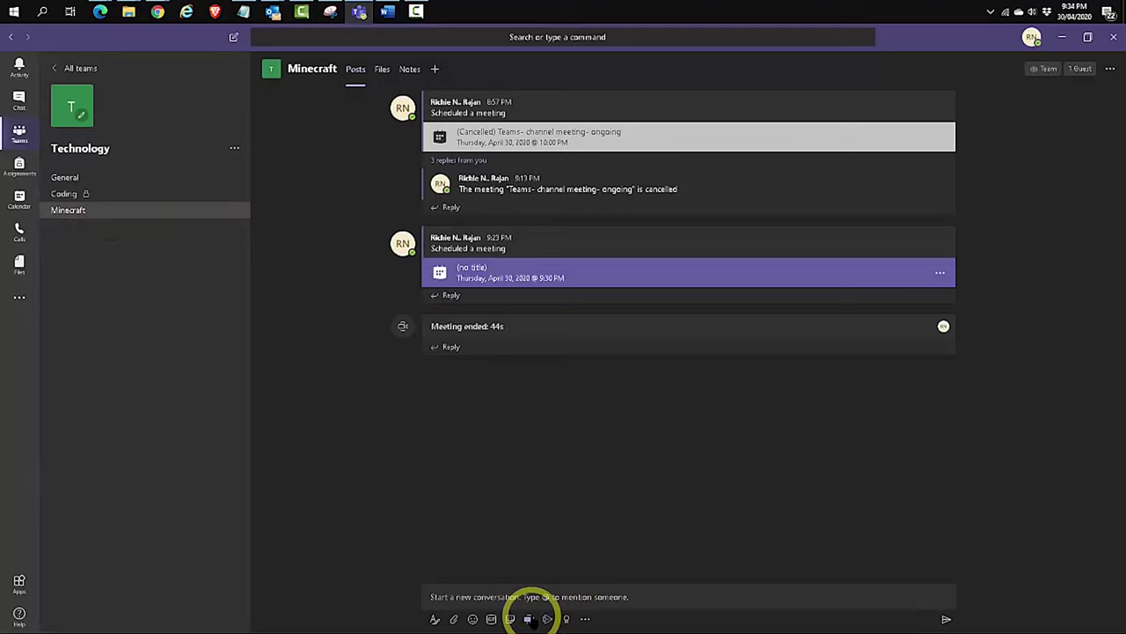
Start a Meet now meeting in the Minecraft channel and minimize the meeting window
left_click(528, 619)
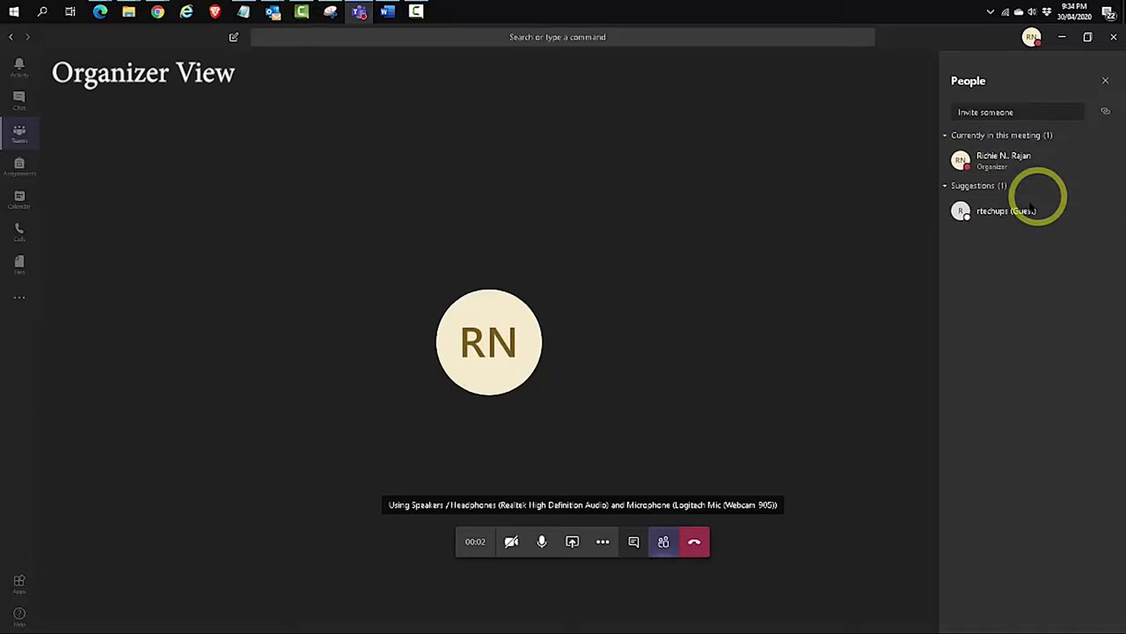
left_click(1062, 38)
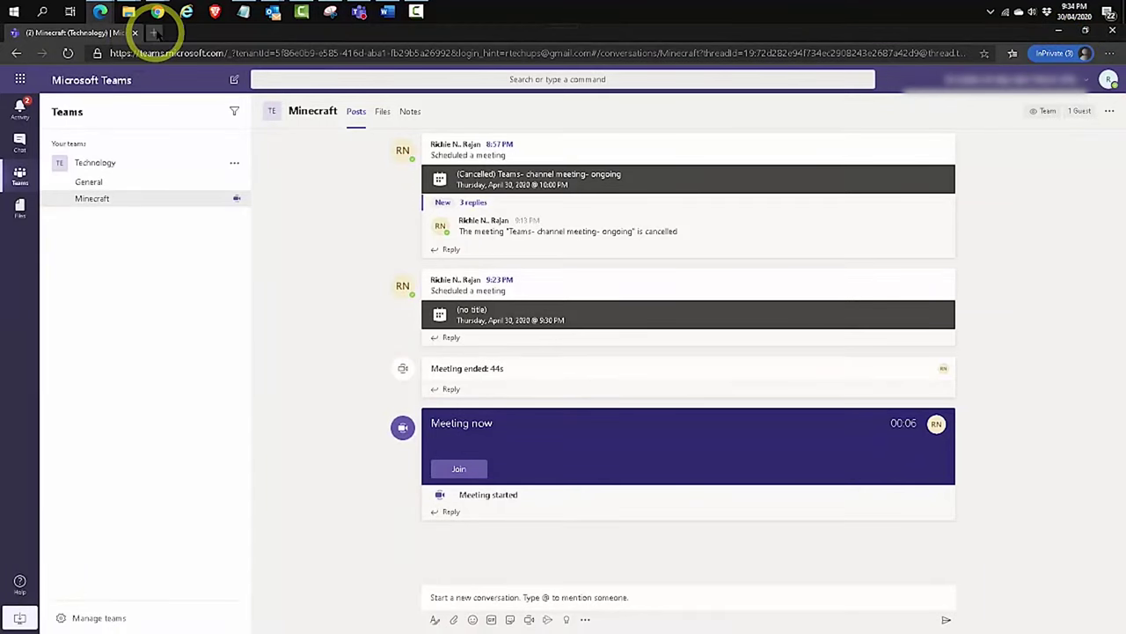
As the guest, open the pasted meeting link in a new tab and join on the web
left_click(153, 33)
key("ctrl+v")
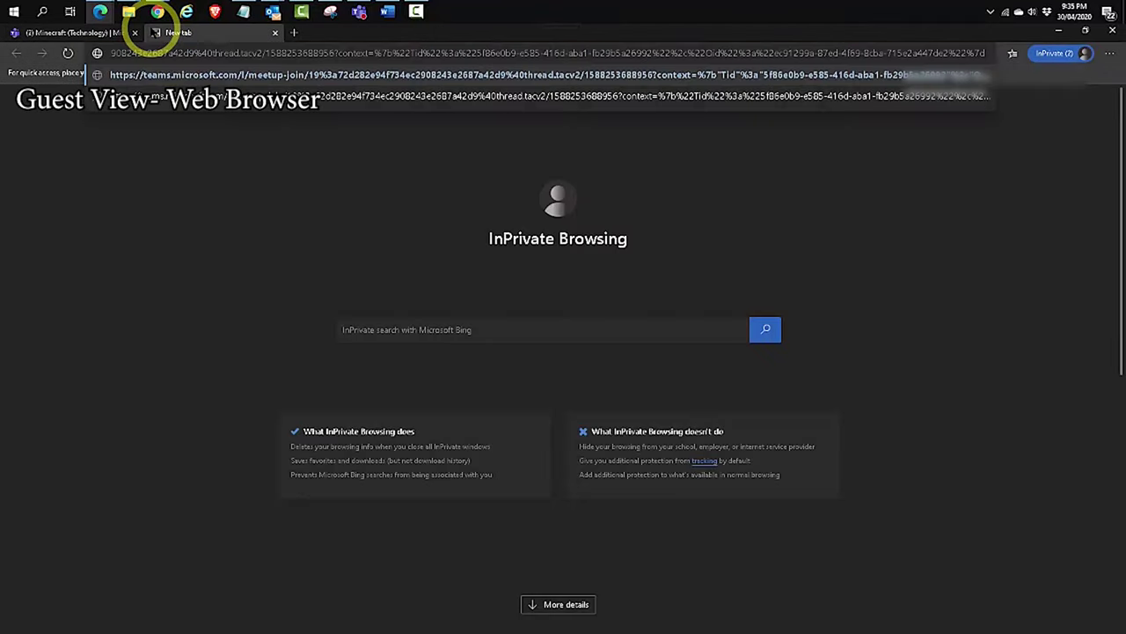
key("Return")
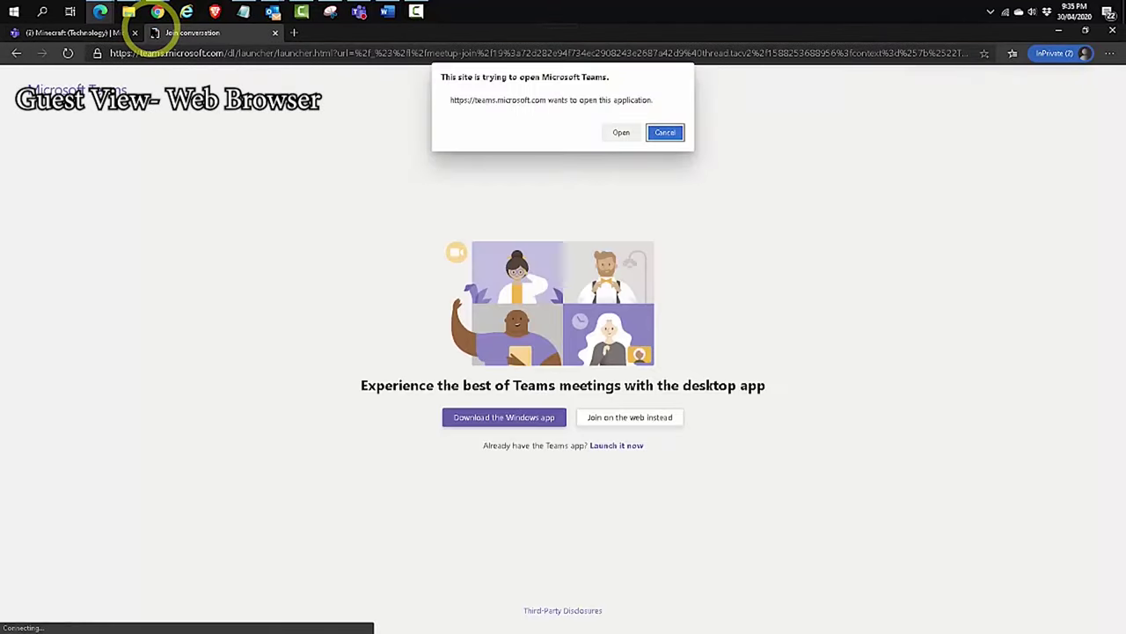
left_click(664, 132)
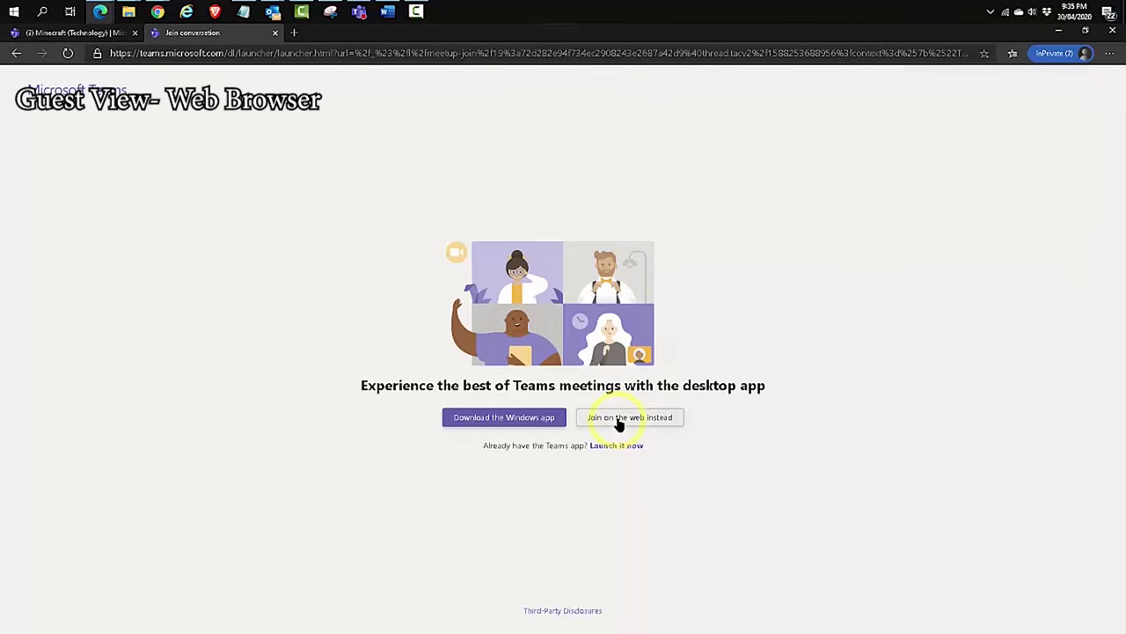
left_click(619, 421)
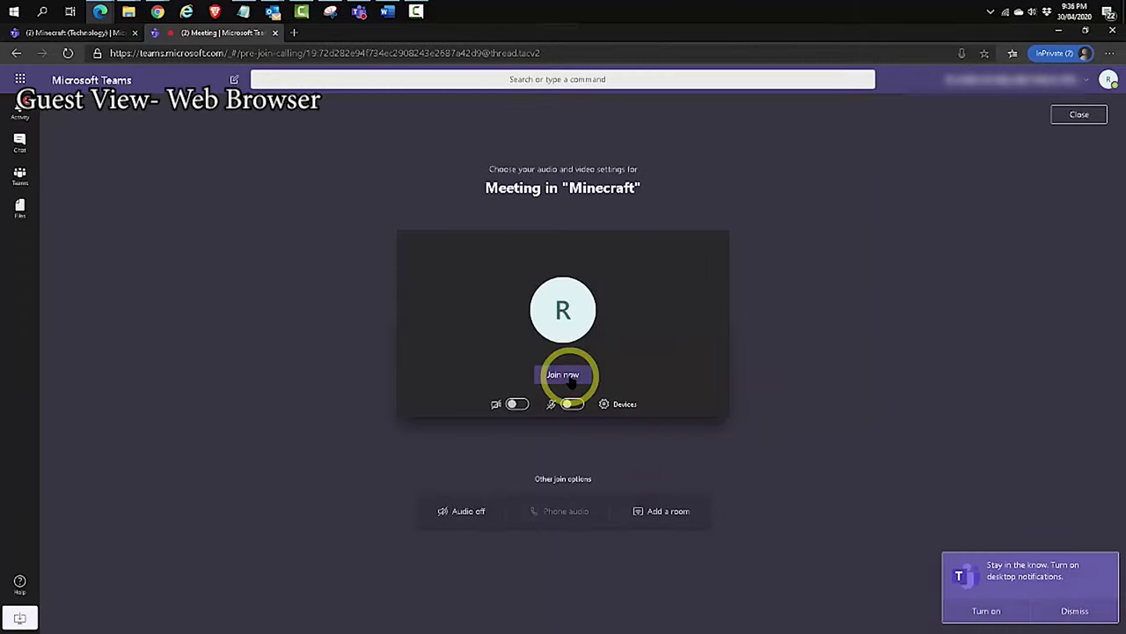
left_click(569, 377)
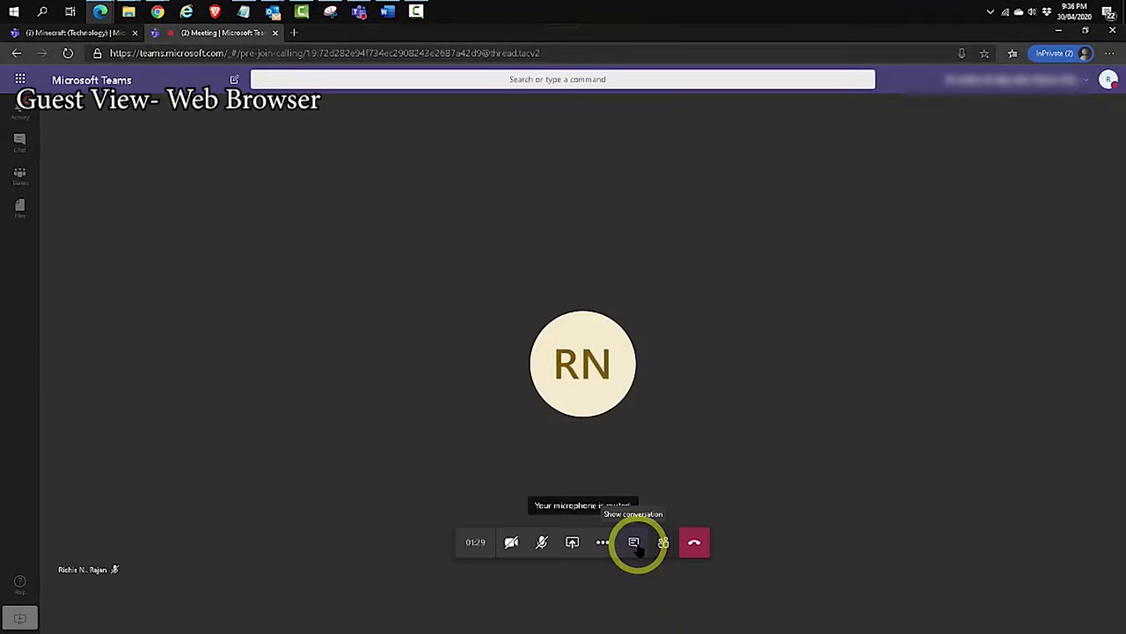
Send 'hi there' in the meeting chat
left_click(635, 545)
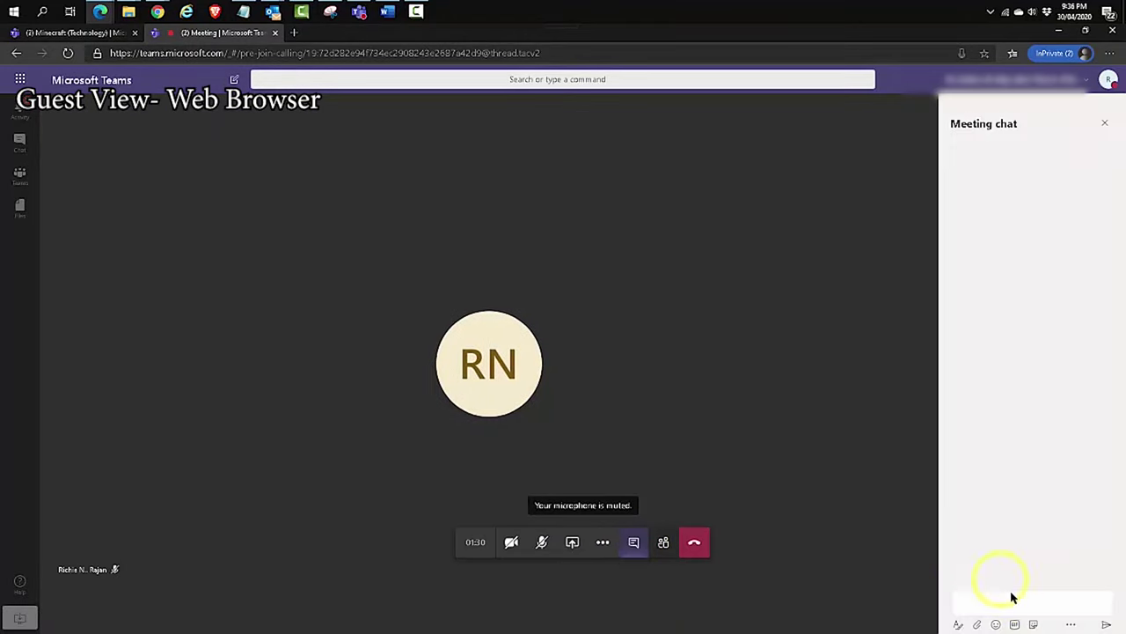
left_click(1013, 598)
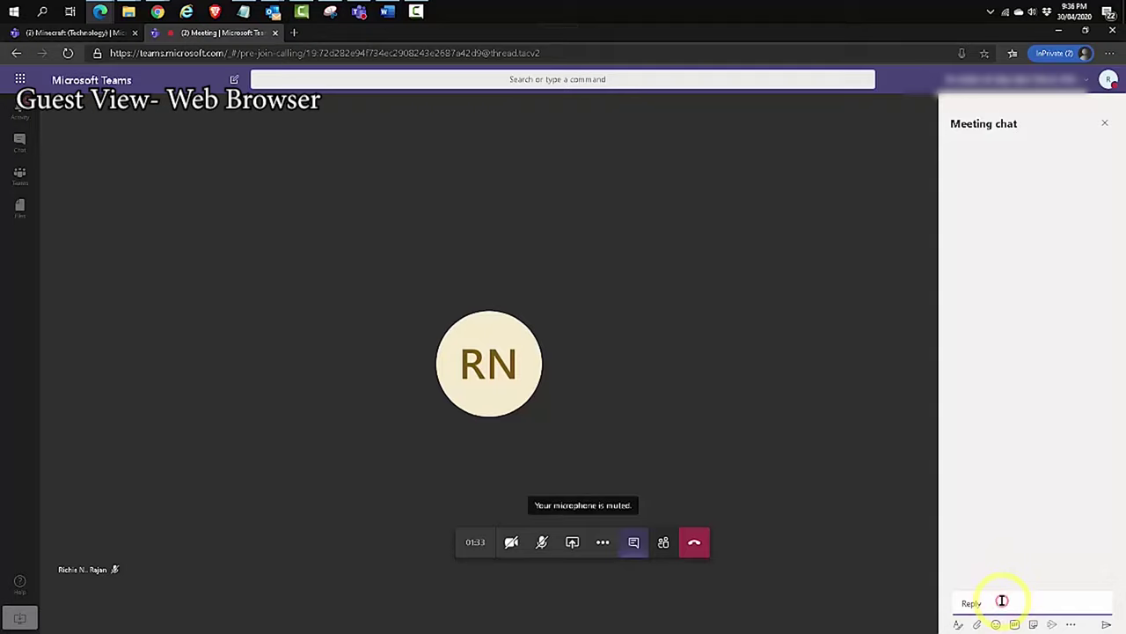
type("hi")
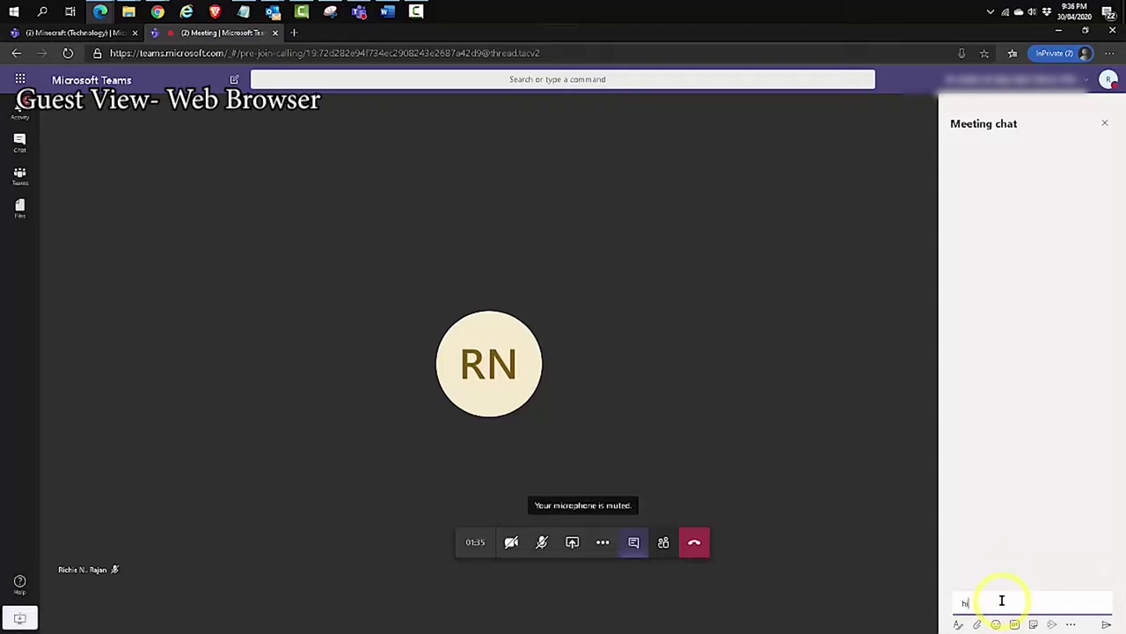
type(" there")
key("Return")
left_click(359, 13)
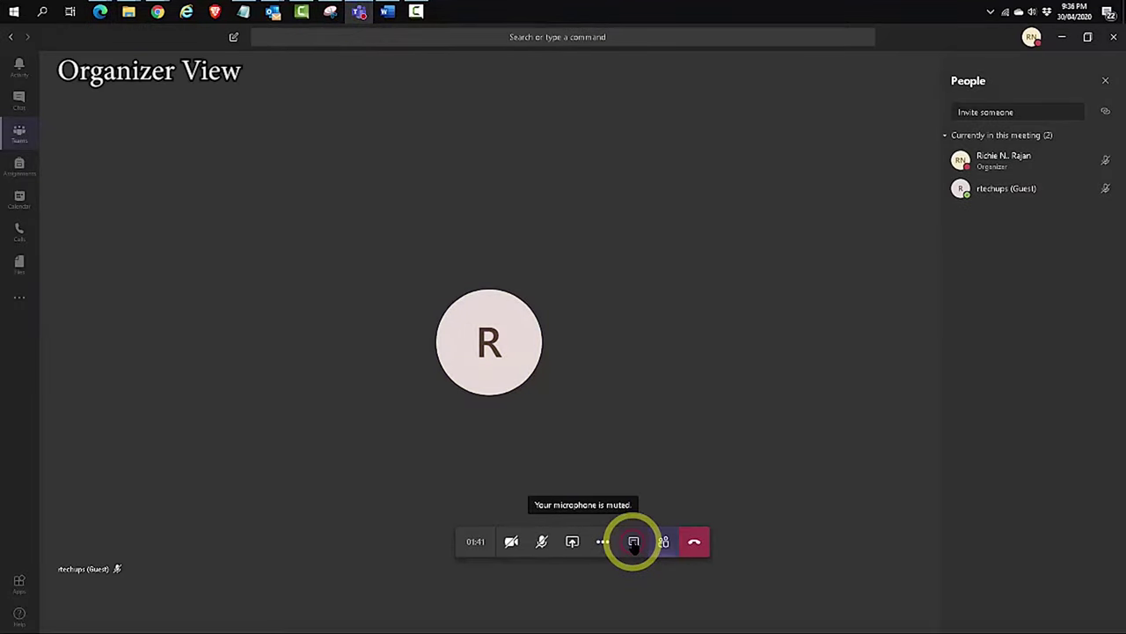
View the guest's 'hi there' in the meeting chat, then in the Minecraft channel posts
left_click(634, 541)
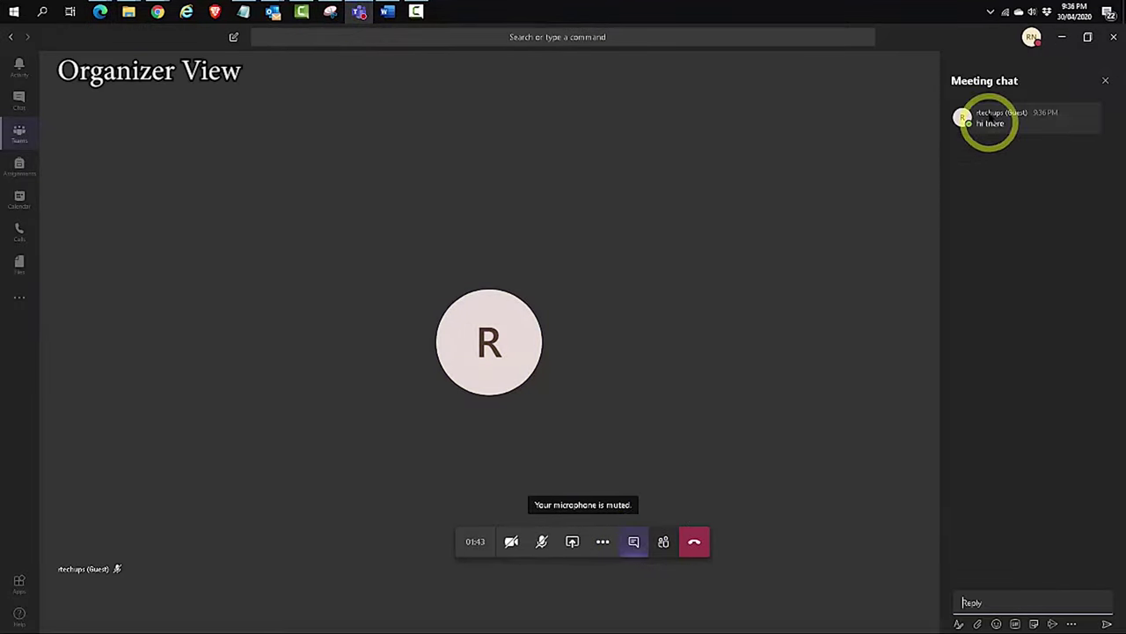
left_click(16, 132)
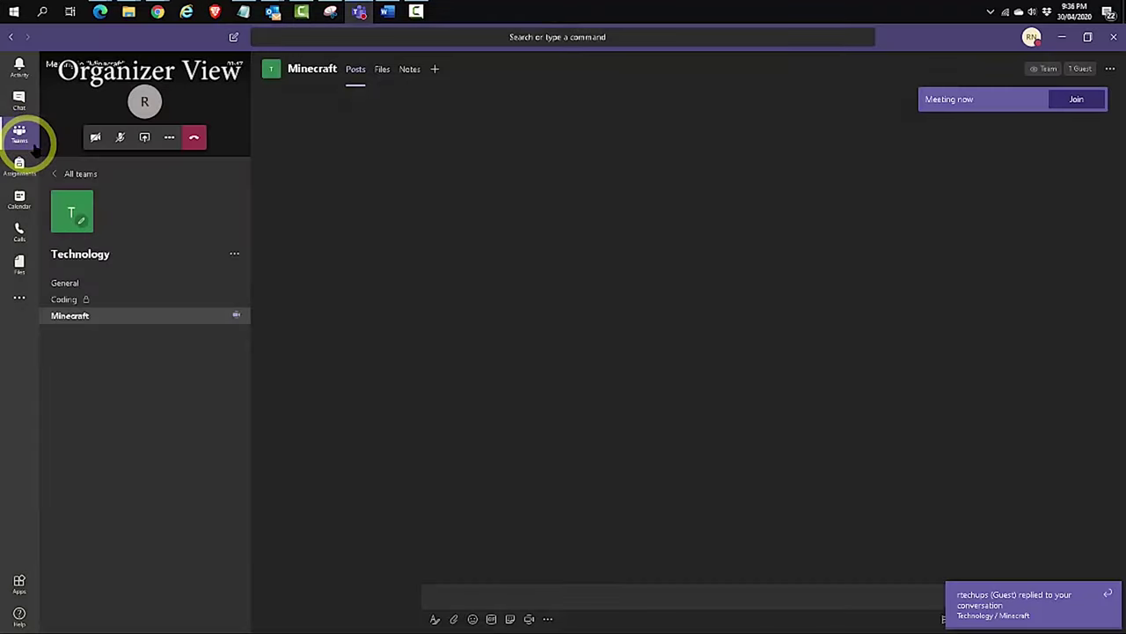
left_click(97, 315)
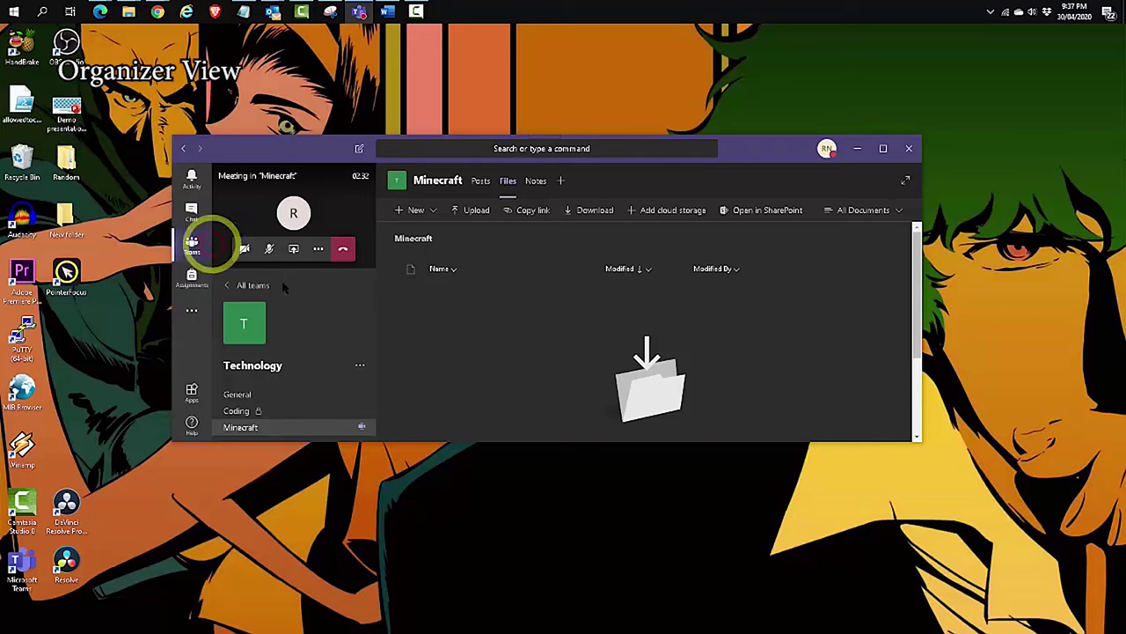
Upload Demo presentation01.pptx to the Minecraft Files tab, maximize Teams, and select the file
left_click_drag(212, 244, 533, 319)
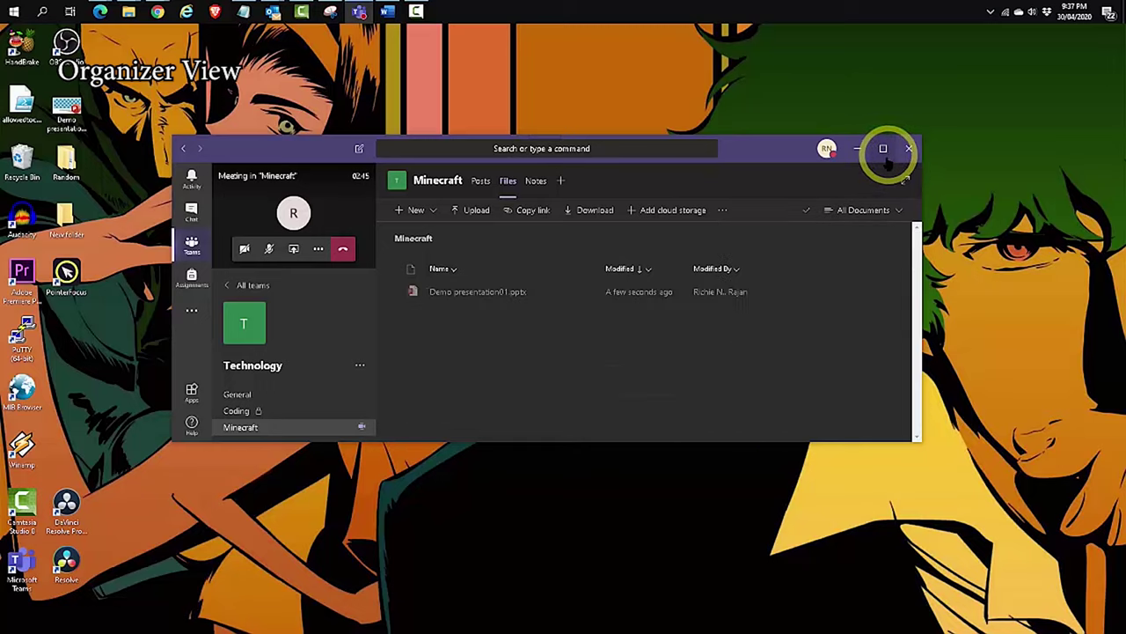
left_click(882, 149)
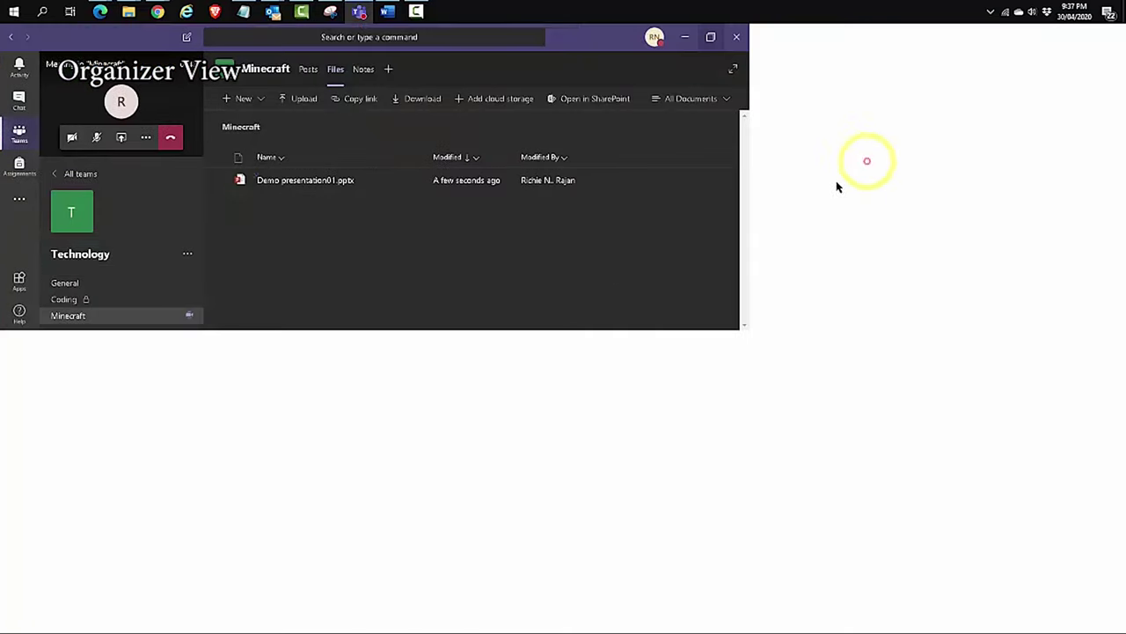
left_click(265, 181)
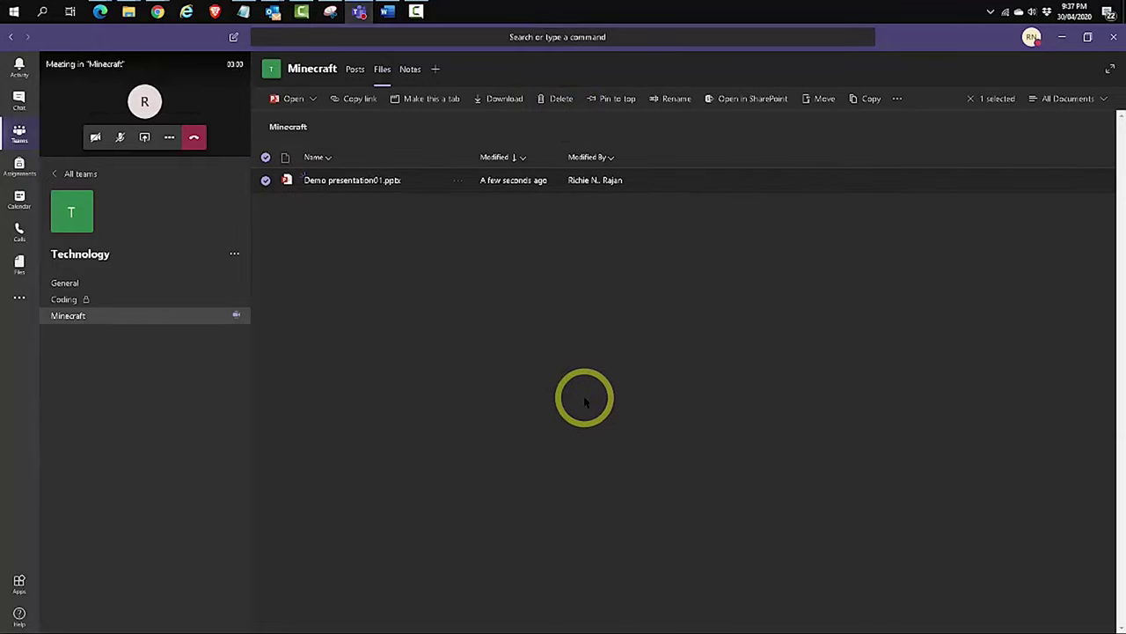
In the guest's browser, hide the meeting chat and select Demo presentation01.pptx in Minecraft's Files
mouse_move(100, 11)
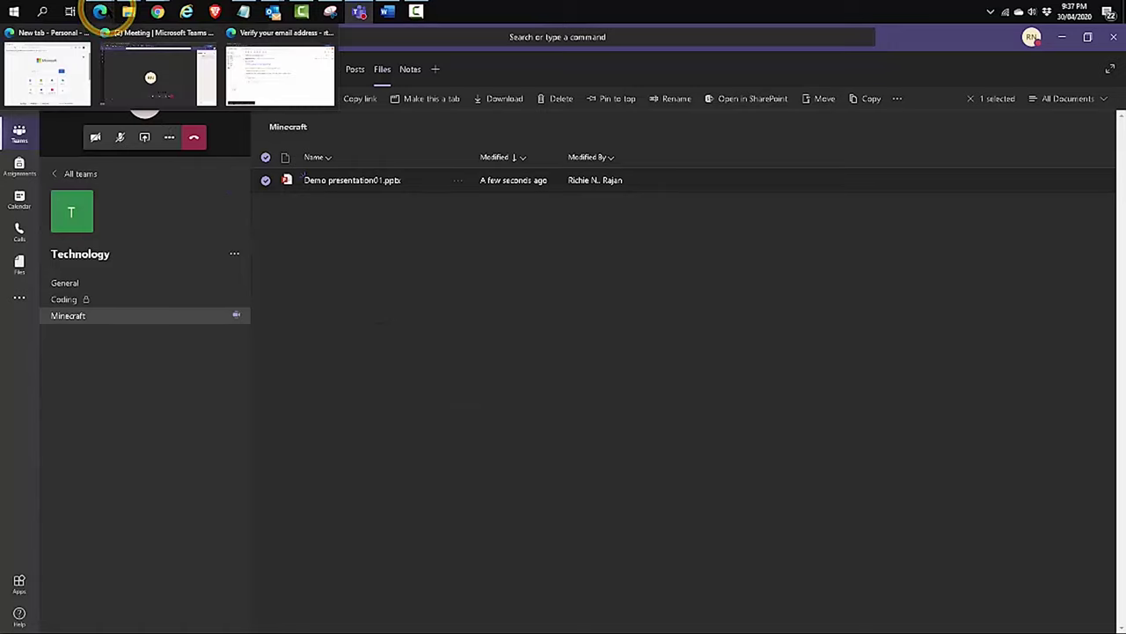
left_click(171, 61)
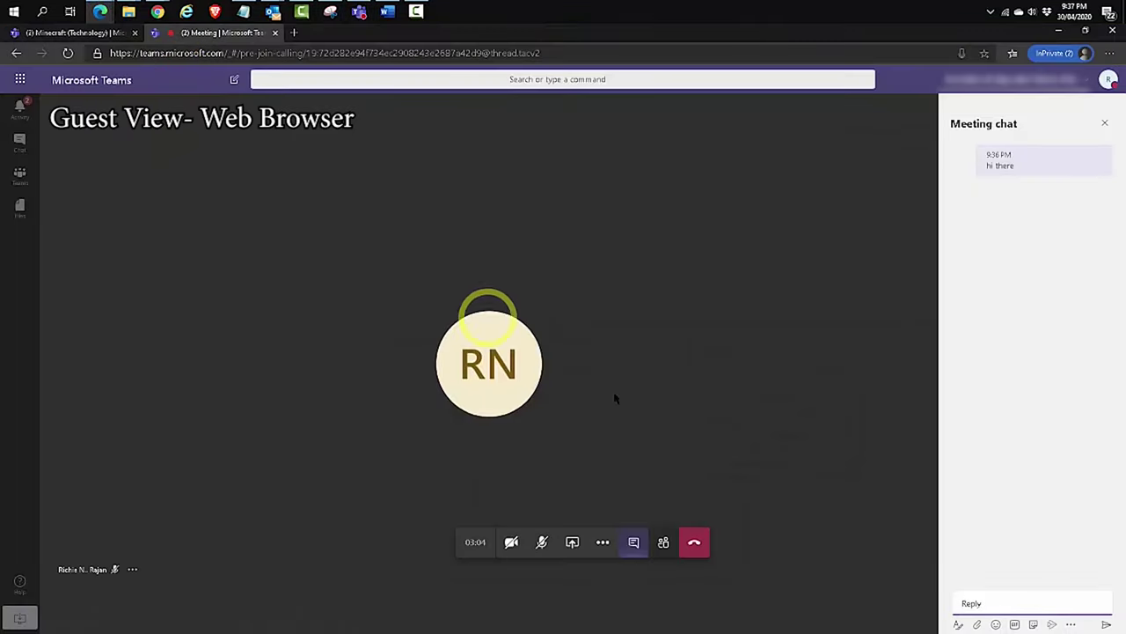
left_click(634, 542)
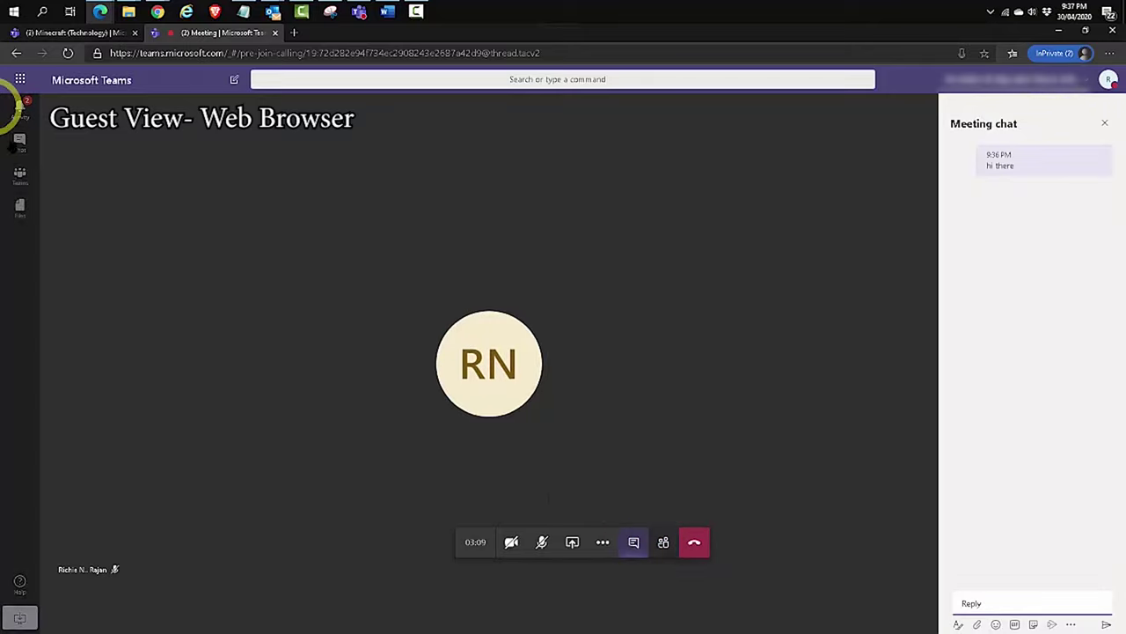
left_click(21, 176)
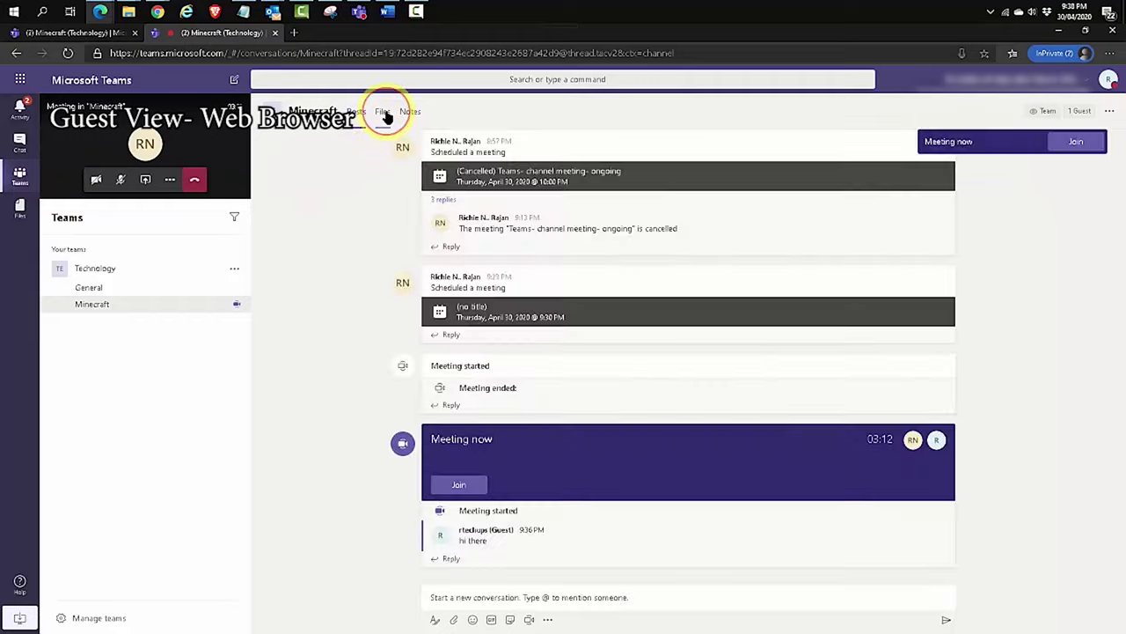
left_click(384, 112)
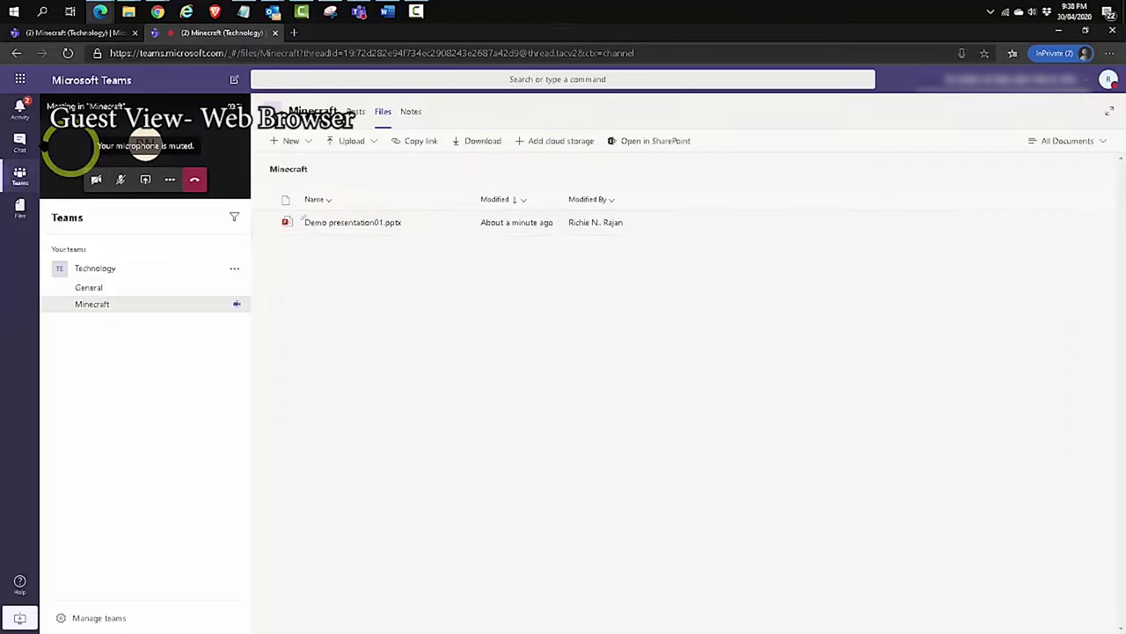
left_click(703, 201)
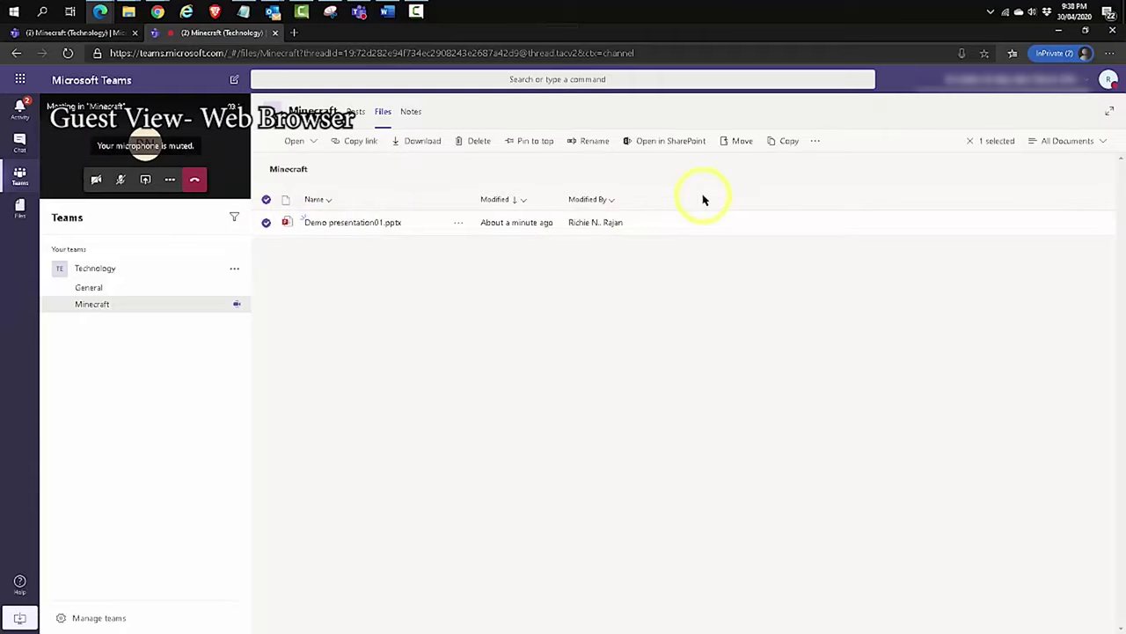
Open Demo presentation01.pptx in Teams and select the 'Password Management & Security' title text
left_click(390, 226)
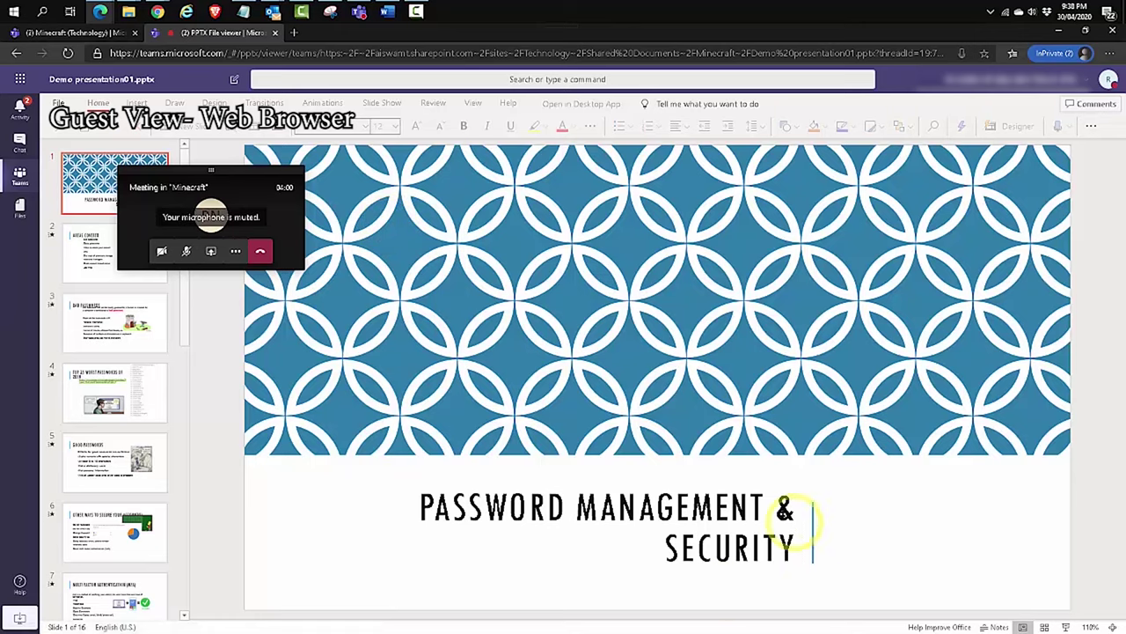
left_click(786, 508)
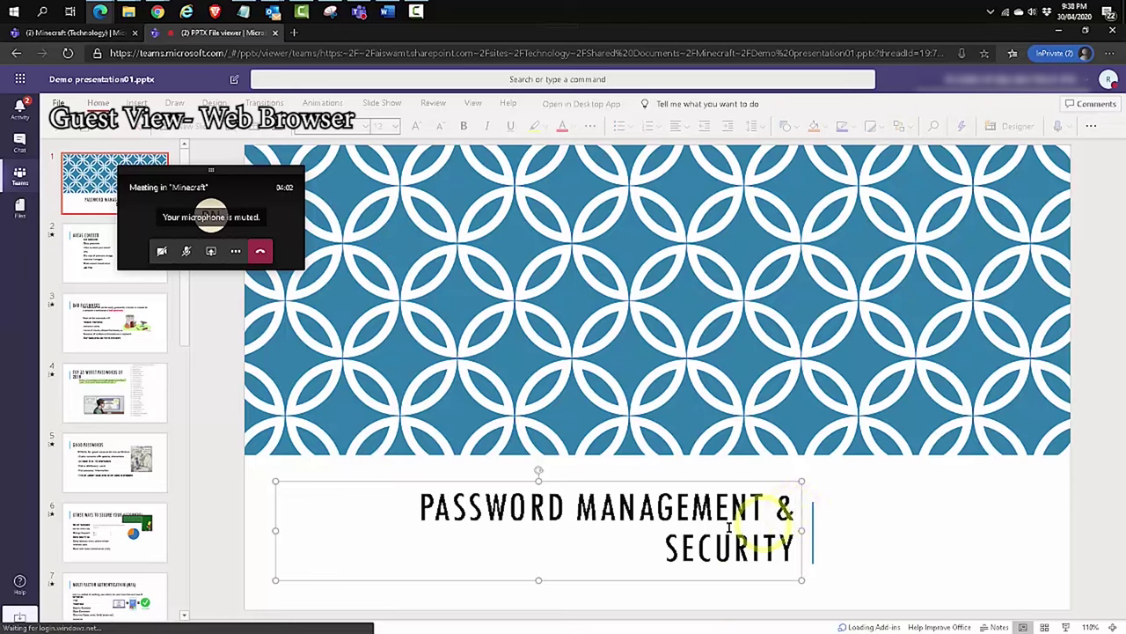